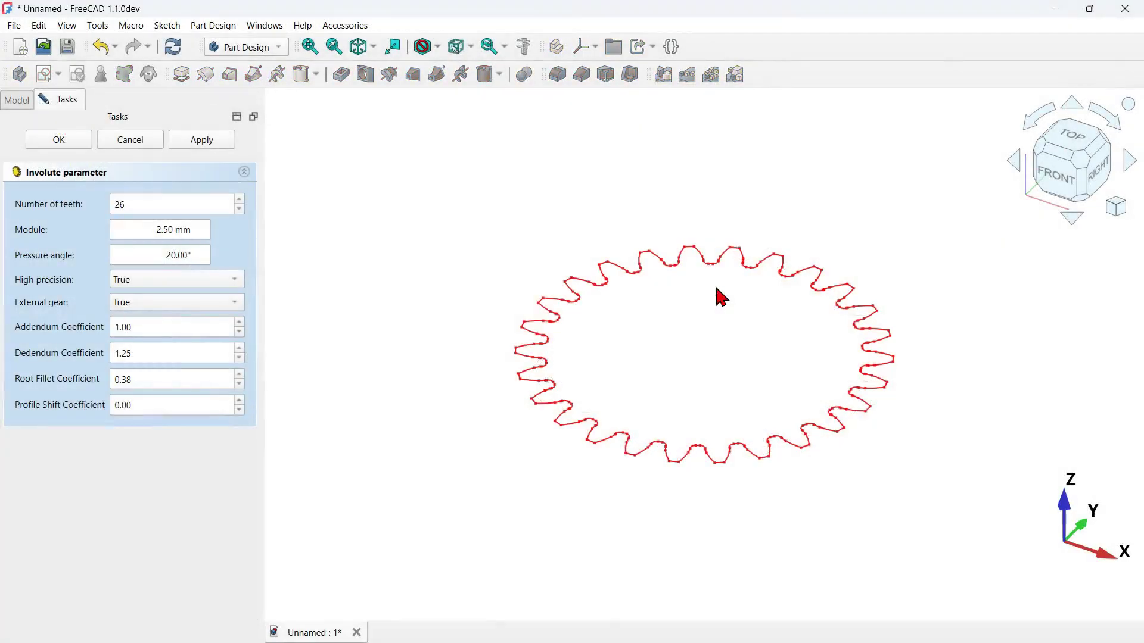
Set the 26-tooth involute gear's module to 3 mm and accept the profile.
scroll(721, 296, up, 2)
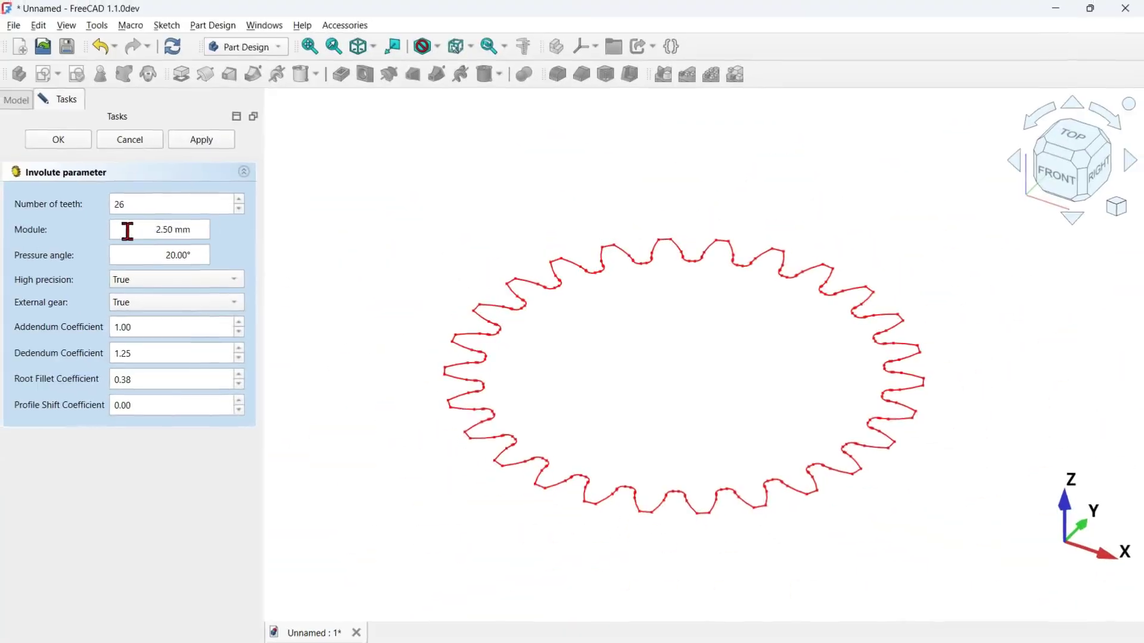
drag(127, 230, 217, 237)
text(3)
click(462, 204)
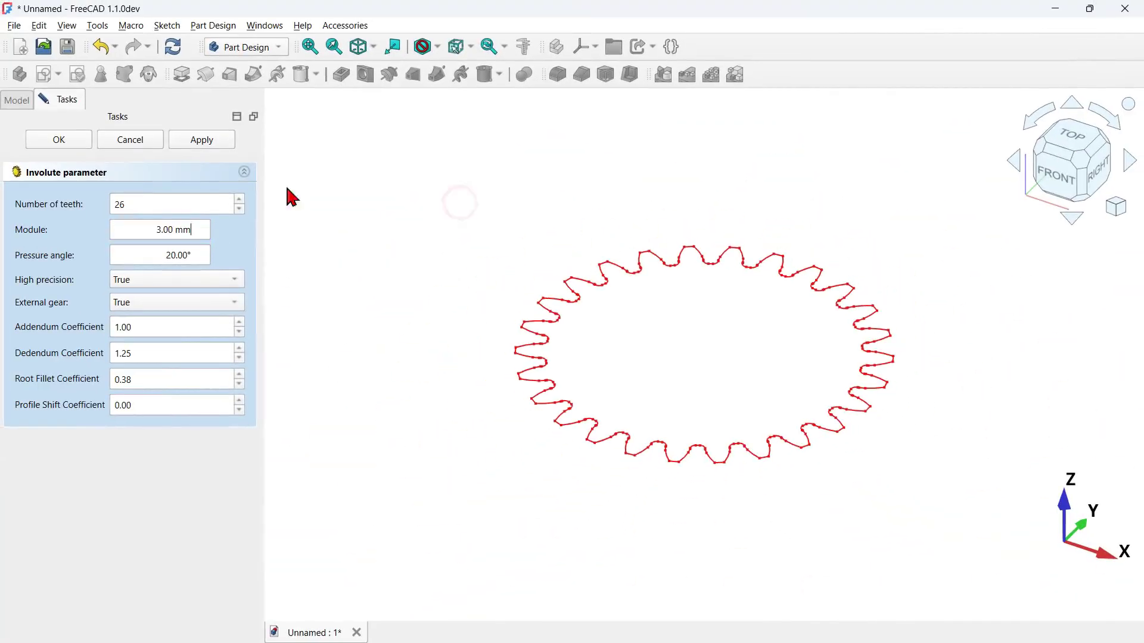
click(69, 139)
Pad the 26-tooth involute gear profile to a length of 6 mm.
click(183, 229)
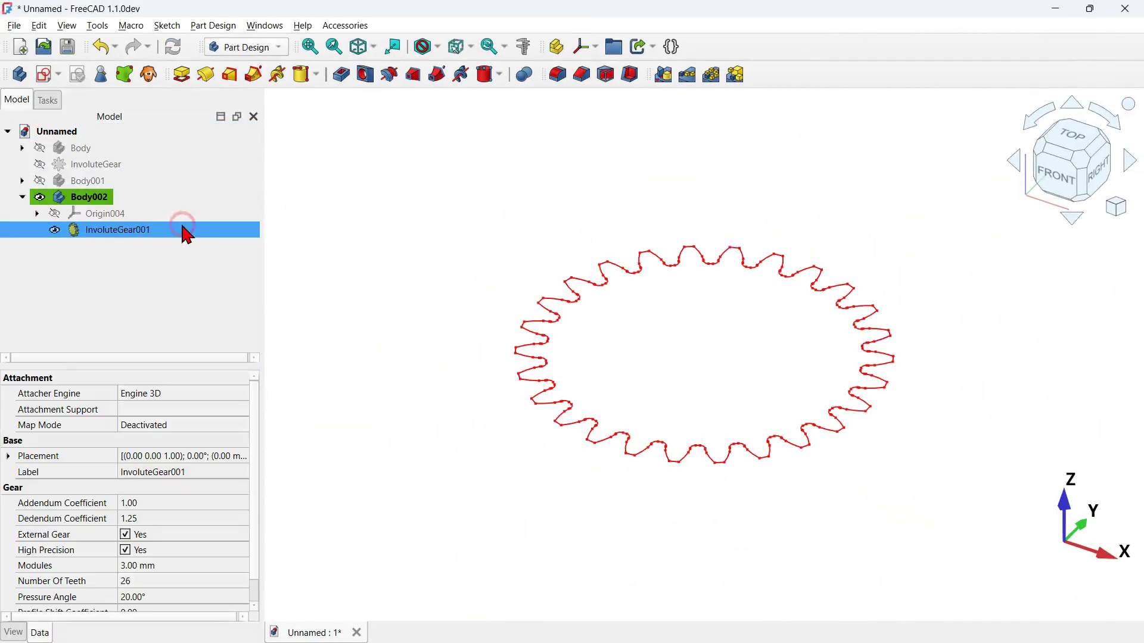
click(181, 74)
text(6)
click(95, 140)
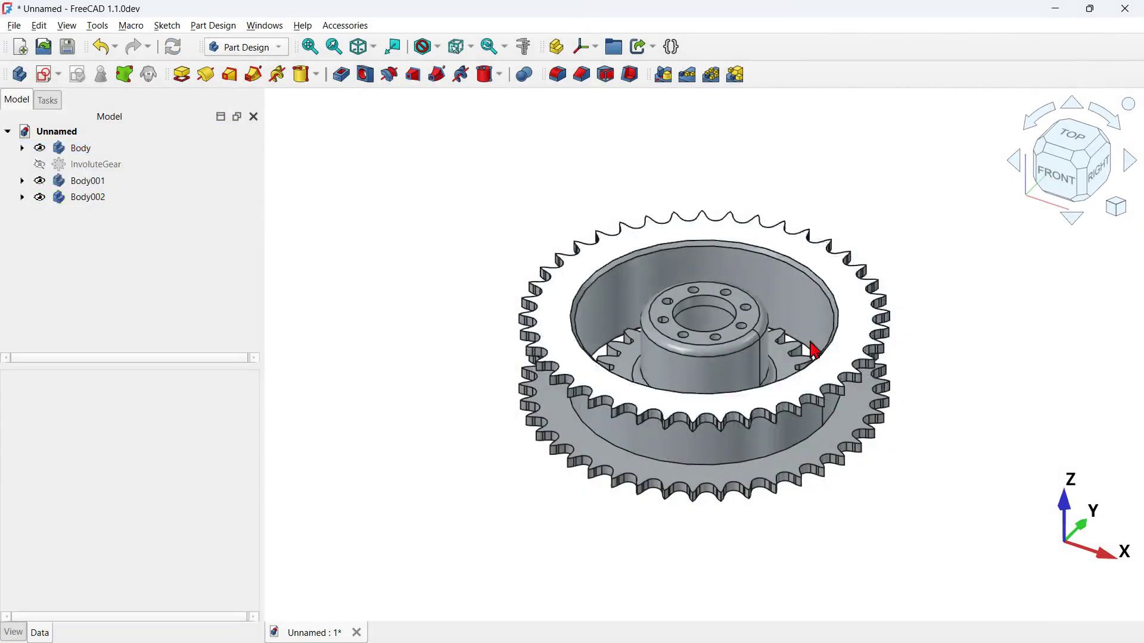
Transform the large double sprocket body away from the other gears, by 99 mm along U and 126 mm along V.
click(86, 197)
click(100, 148)
right_click(100, 148)
click(254, 28)
drag(766, 339, 987, 284)
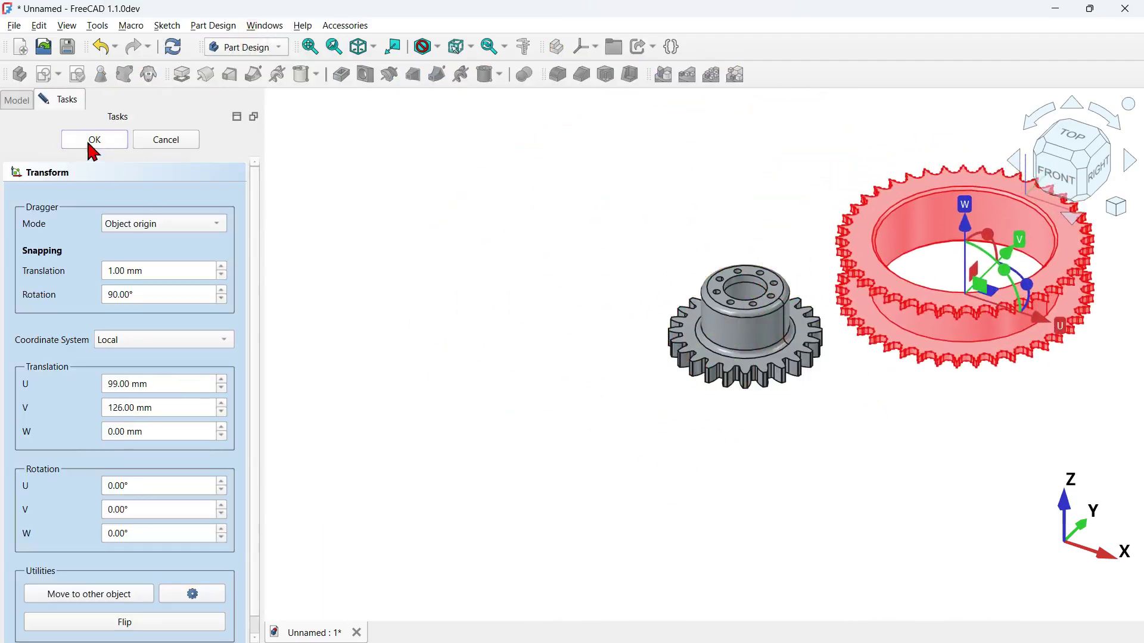
click(94, 141)
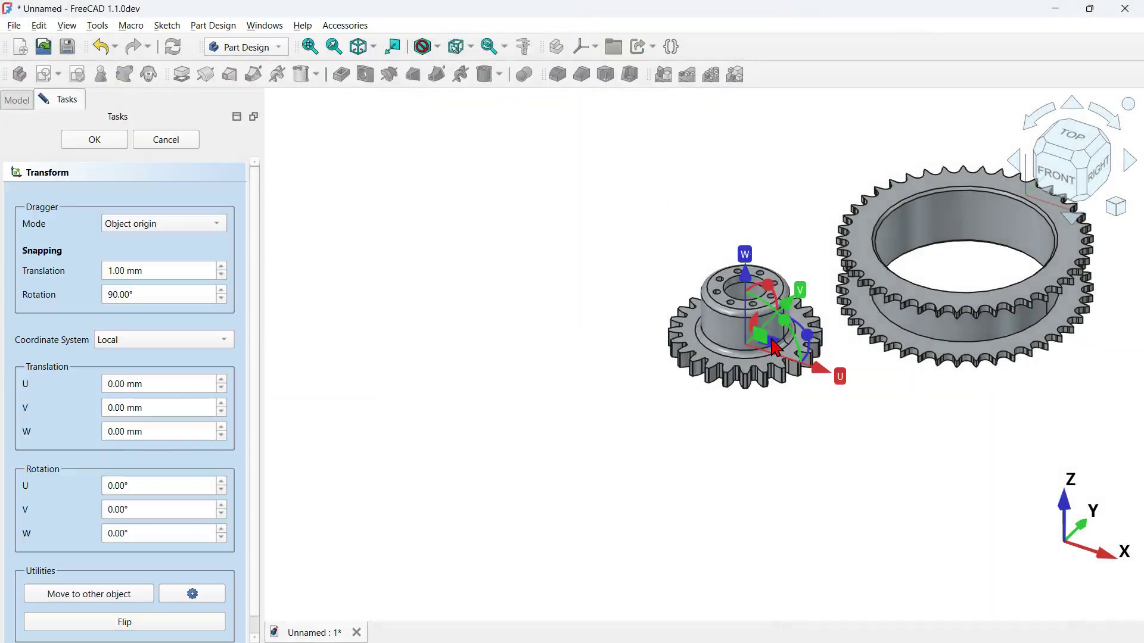
Transform the spoked gear body out from under the hub gear, placing it beside it at about -109 mm in X.
drag(774, 346, 630, 310)
click(99, 142)
click(499, 196)
middle_drag(771, 219, 616, 222)
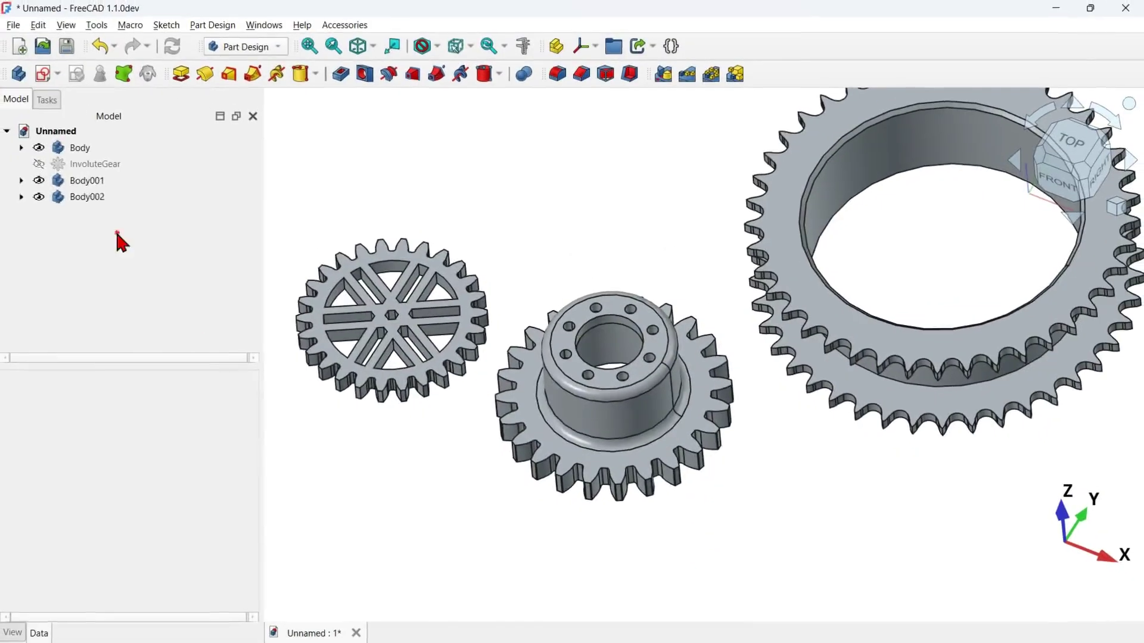
Set the line width and point size of all three gear bodies to 1.00.
drag(115, 237, 86, 160)
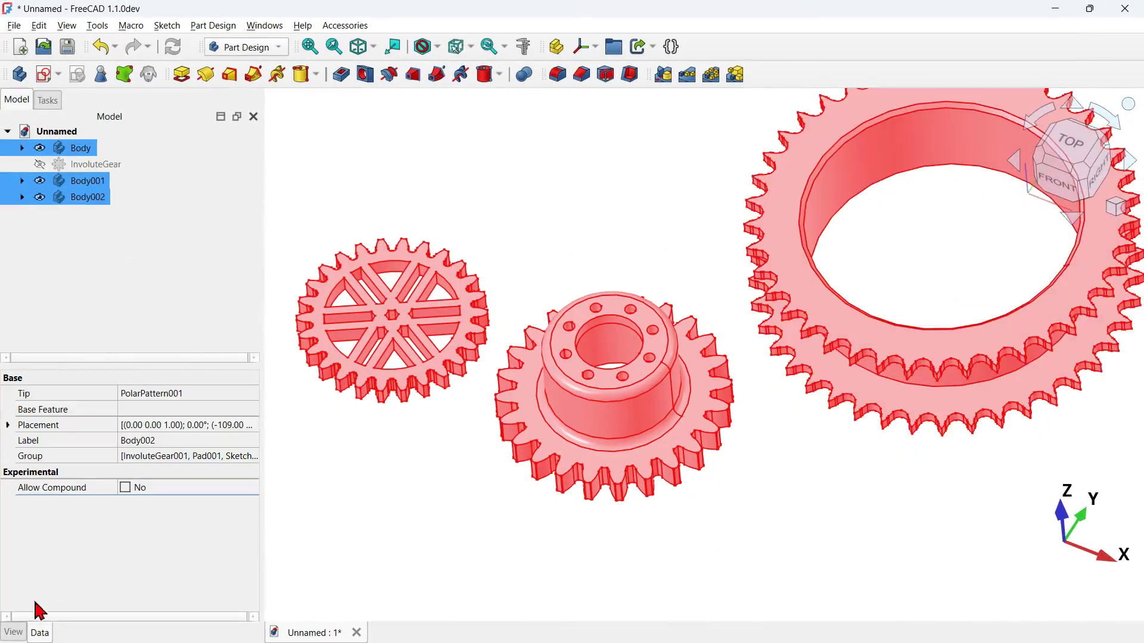
click(14, 631)
click(194, 472)
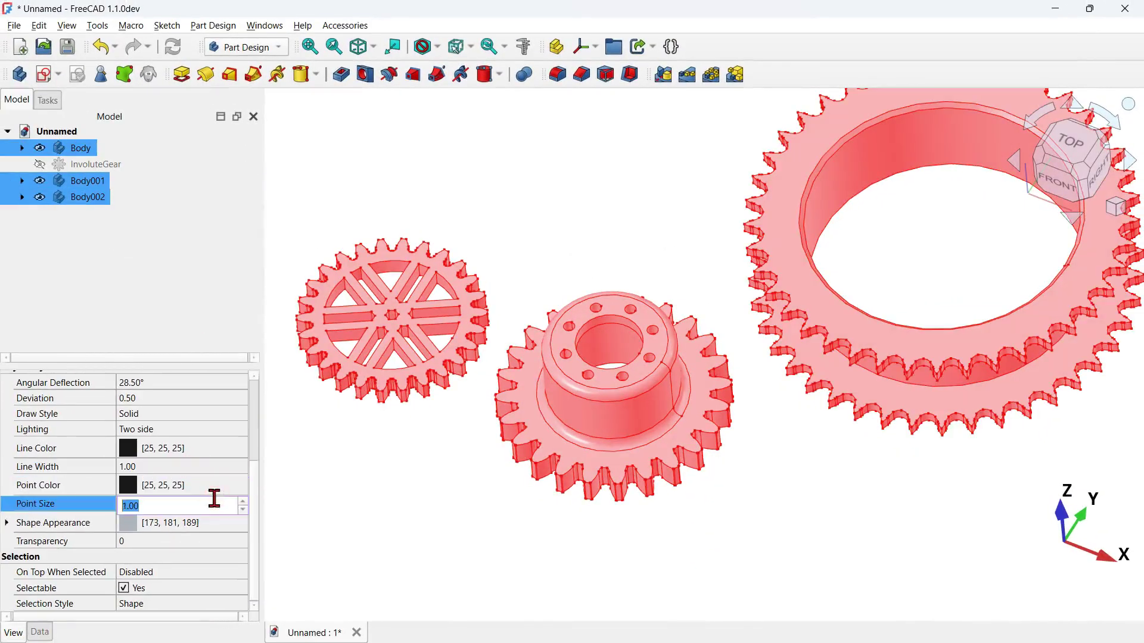
click(434, 444)
scroll(434, 444, down, 2)
middle_drag(434, 444, 743, 381)
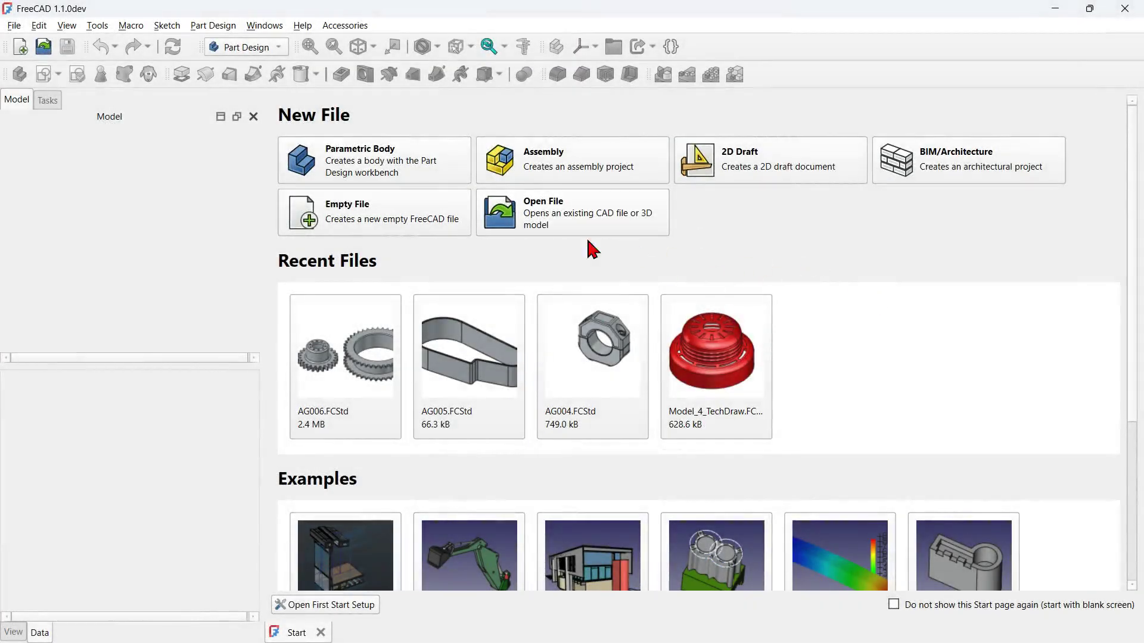
Create a new empty file and add a body to it.
click(373, 213)
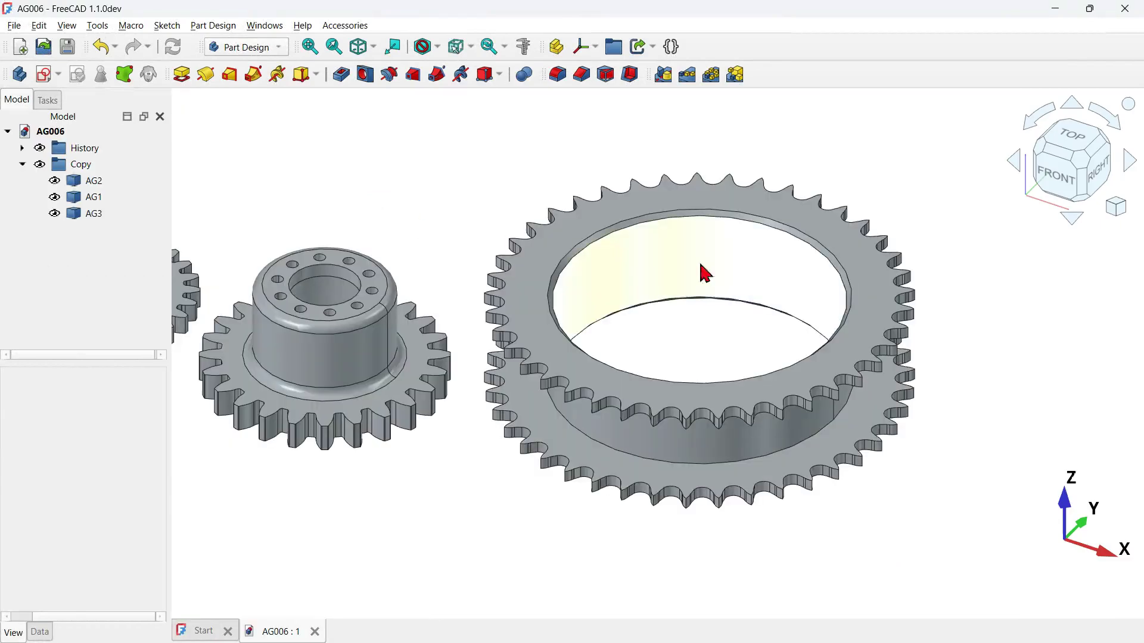
scroll(758, 274, down, 3)
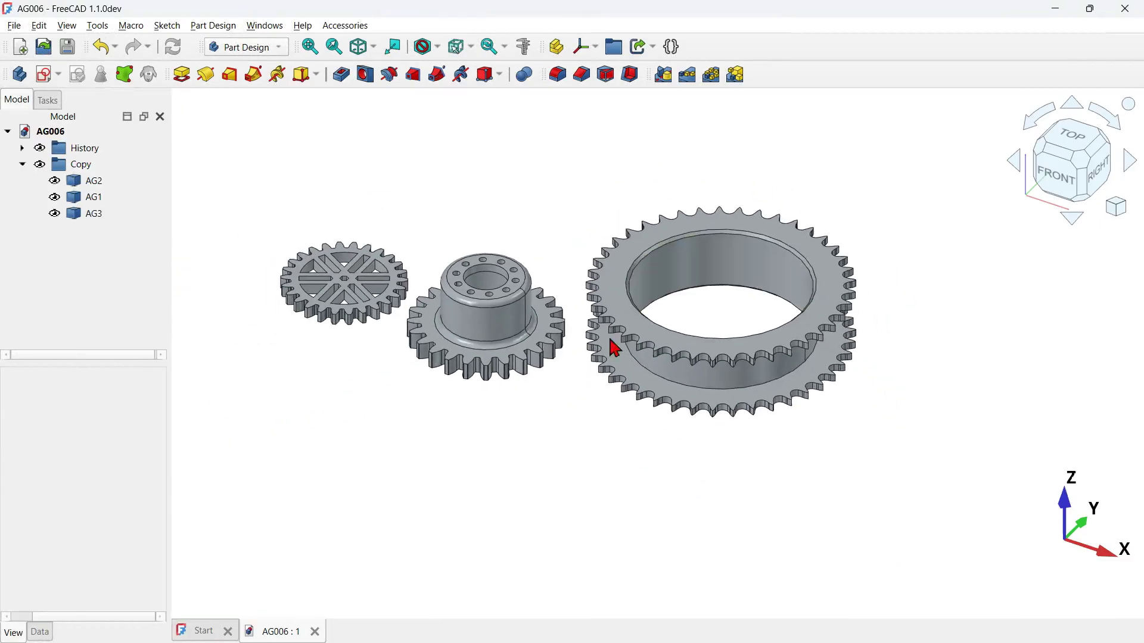
scroll(745, 240, up, 3)
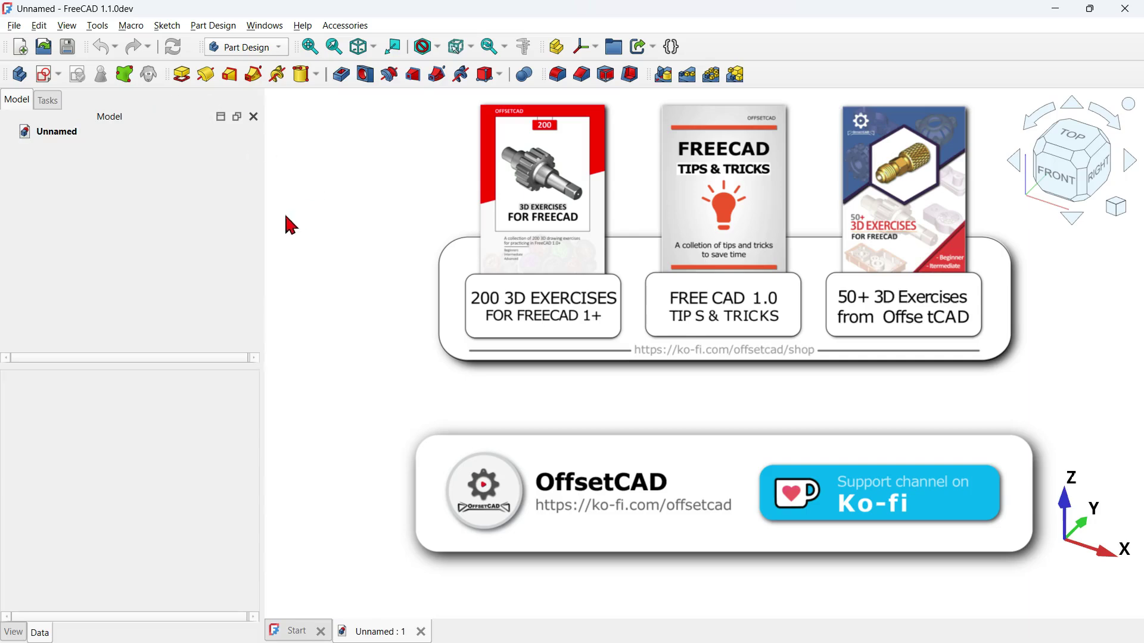
click(20, 74)
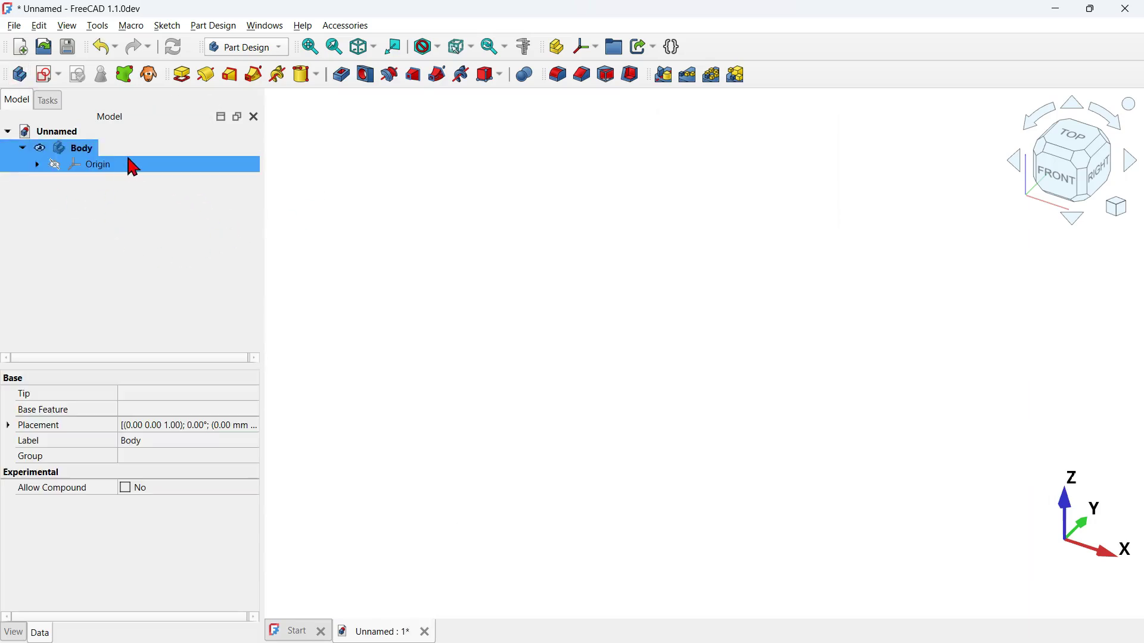
click(376, 199)
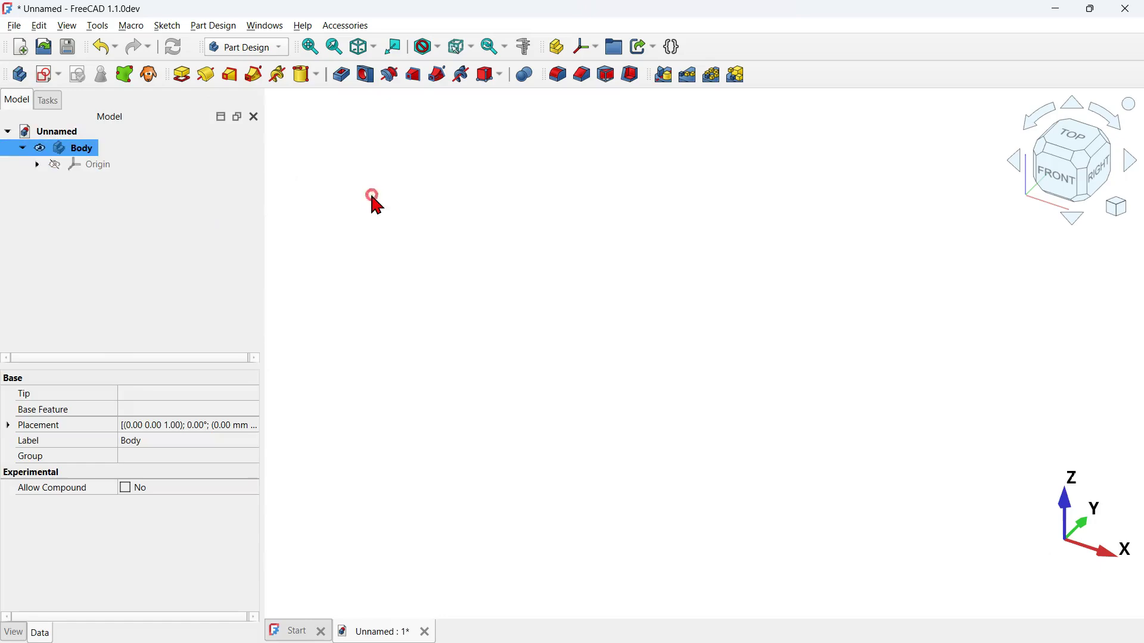
Add a sprocket profile to the body with the Bicycle with Derailleur reference.
click(215, 25)
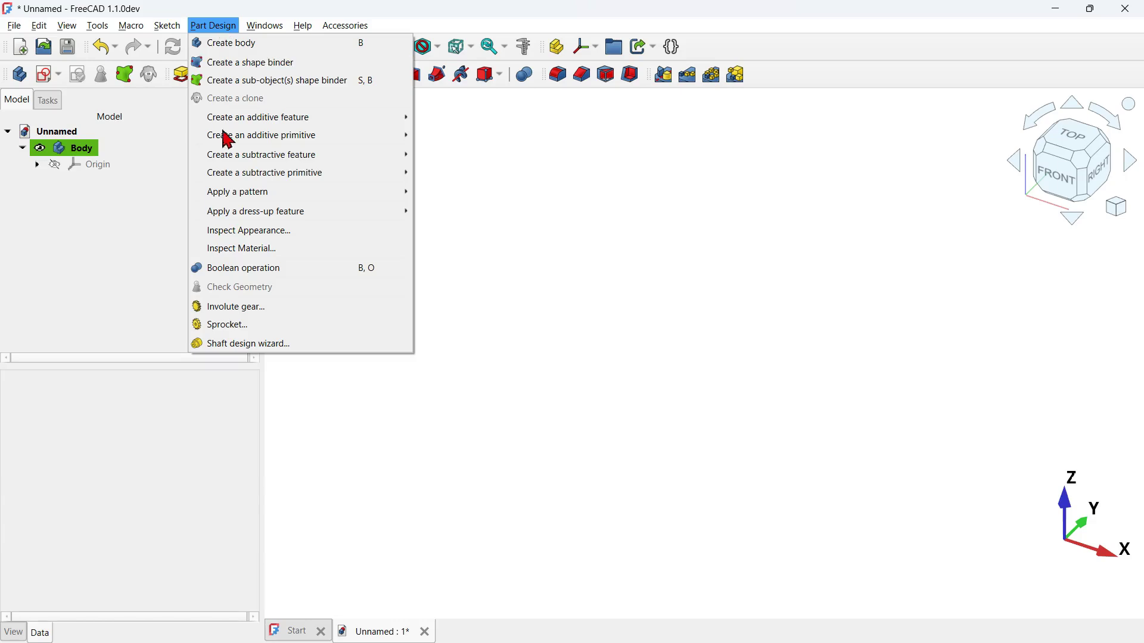
click(272, 326)
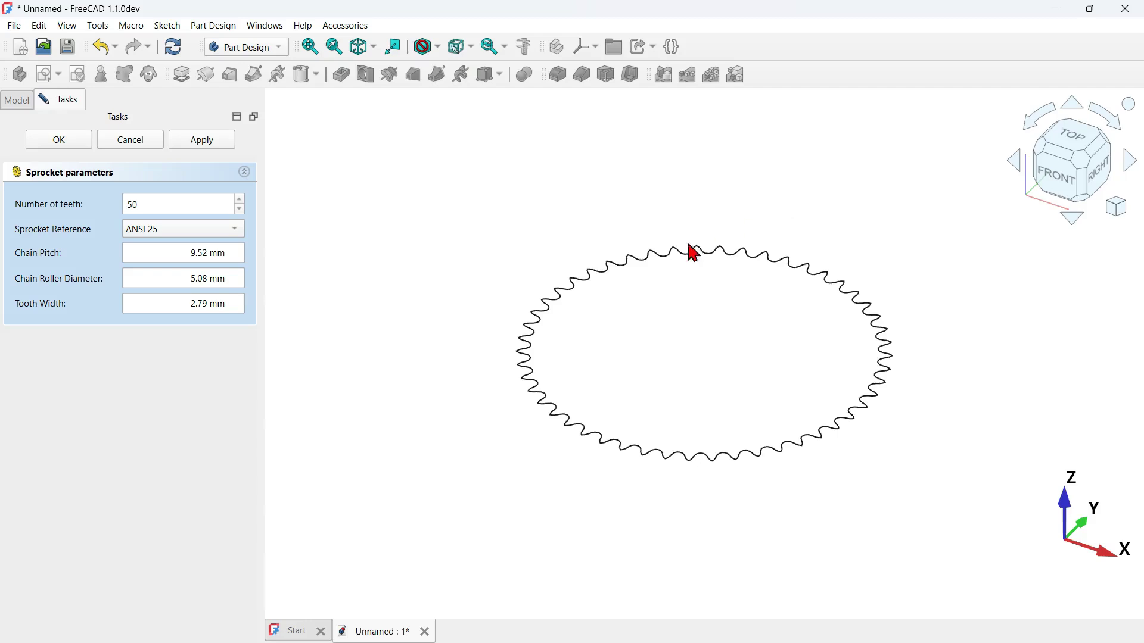
middle_drag(726, 360, 723, 426)
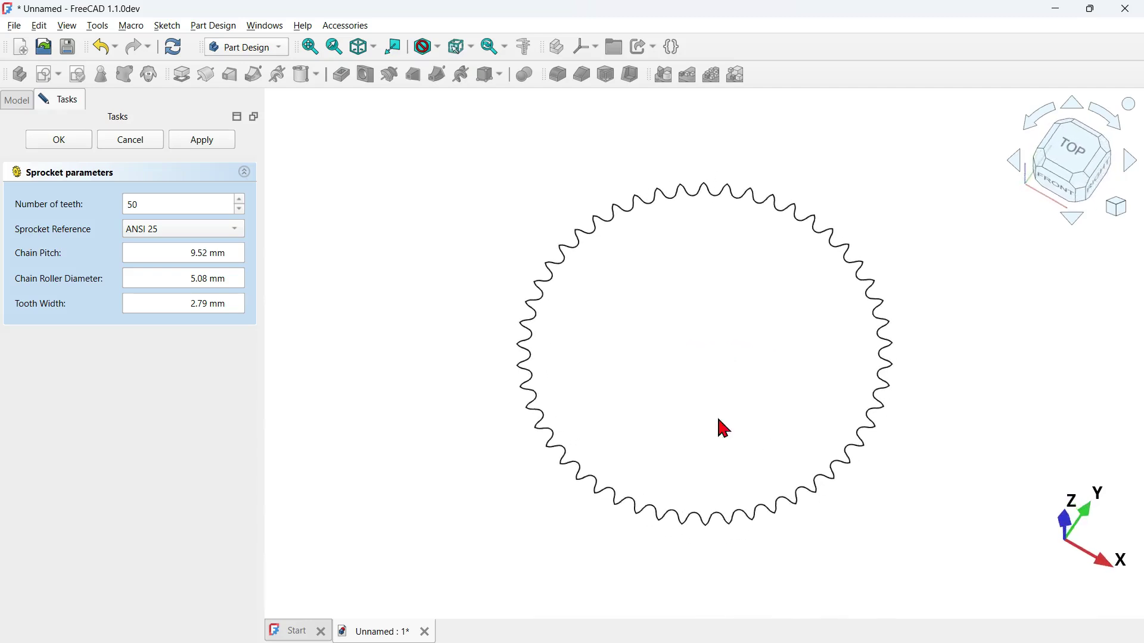
click(192, 229)
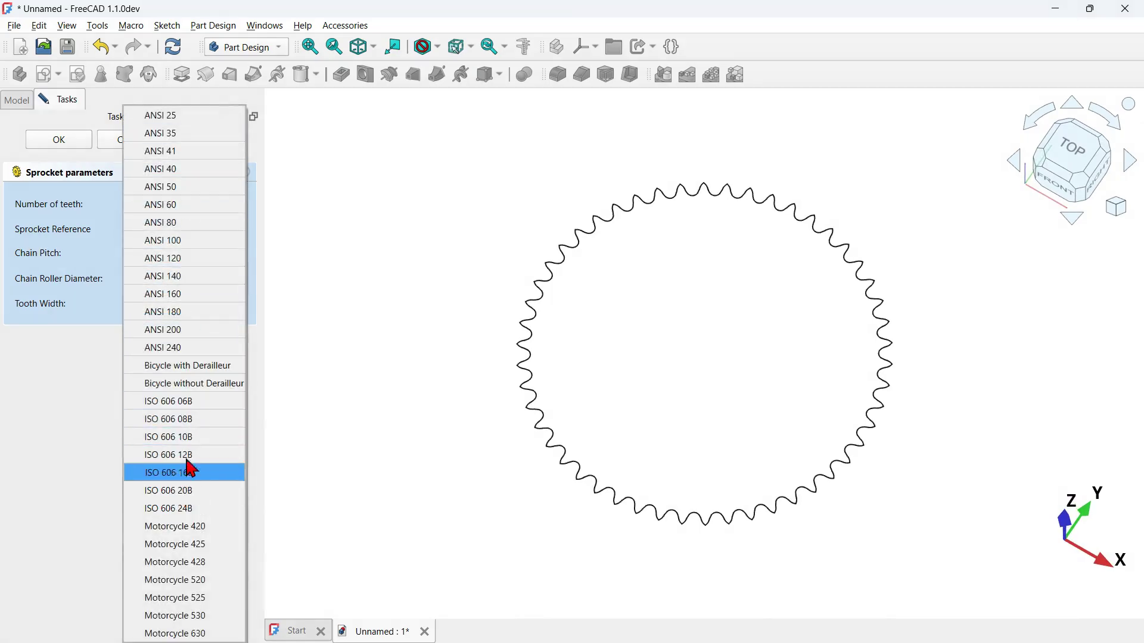
click(200, 364)
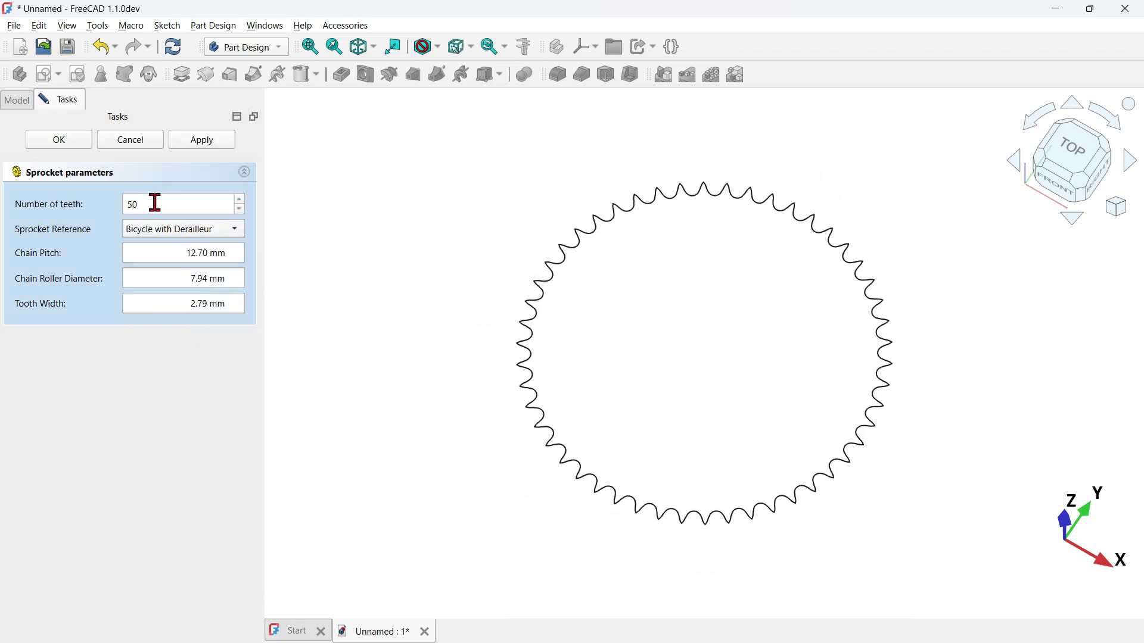
Set the sprocket's number of teeth to 41 and accept the profile.
drag(183, 203, 95, 205)
text(41)
click(360, 240)
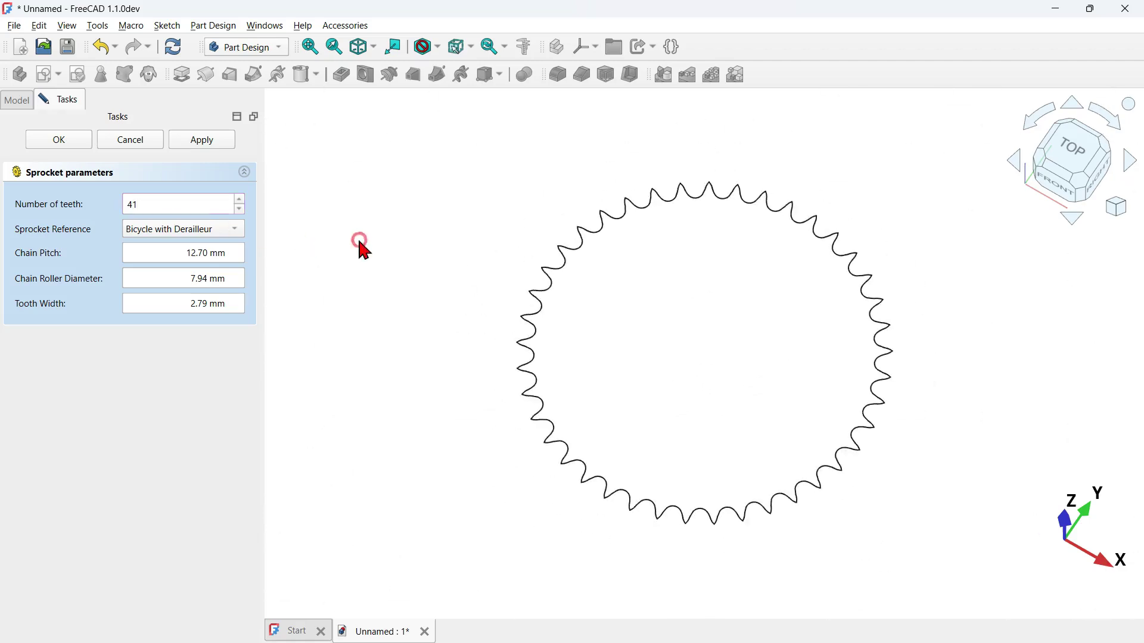
drag(656, 345, 685, 335)
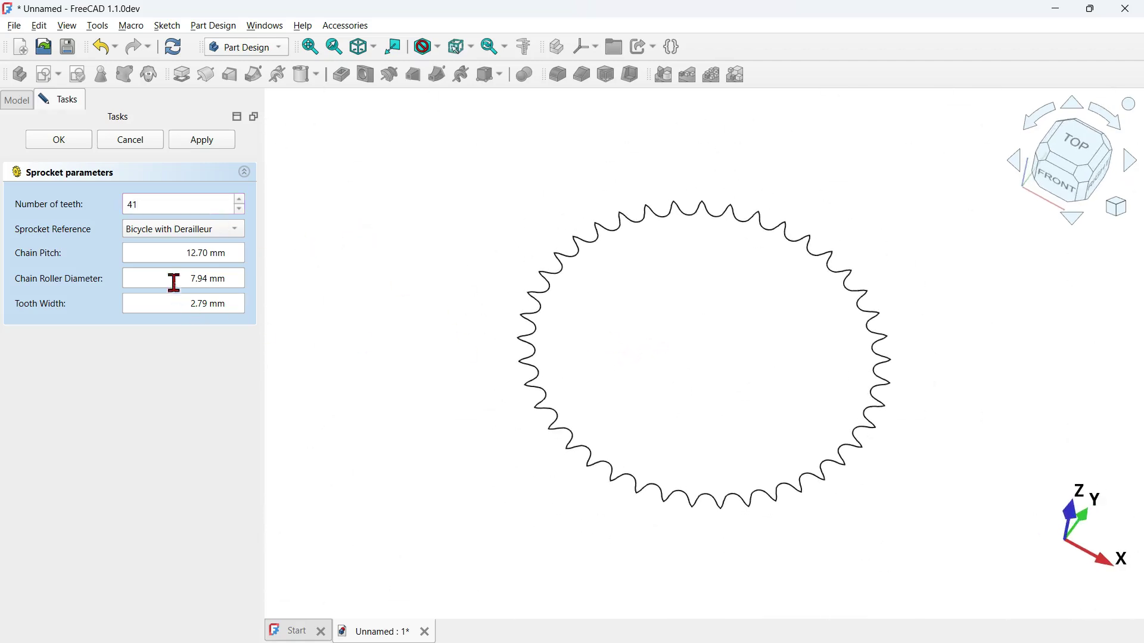
click(58, 139)
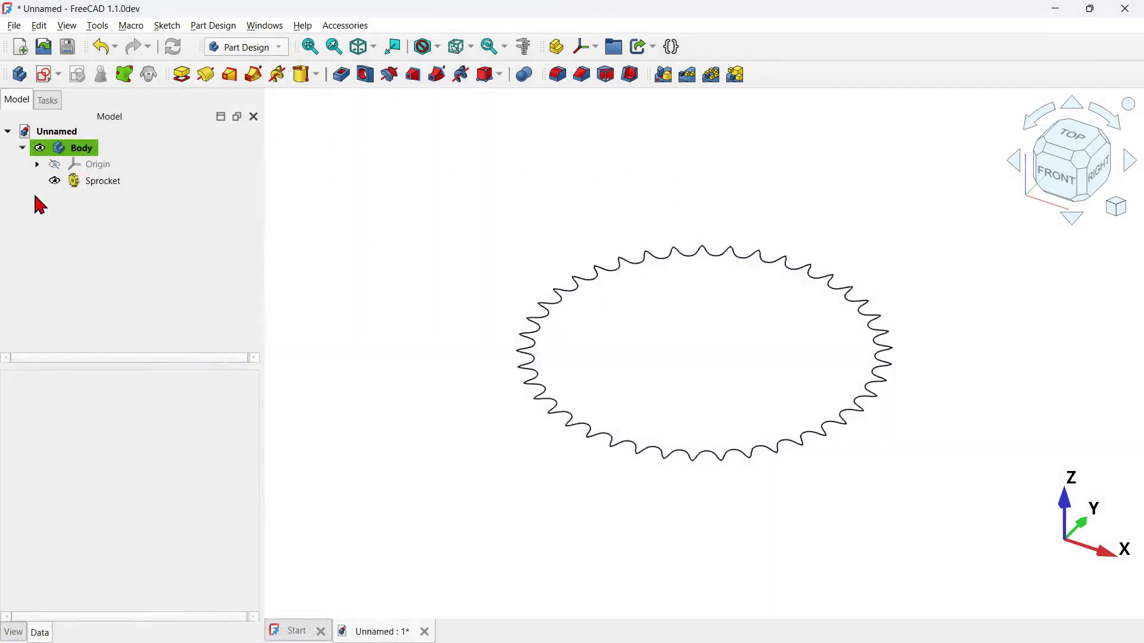
Pad the sprocket profile to a length of 5 mm.
click(112, 183)
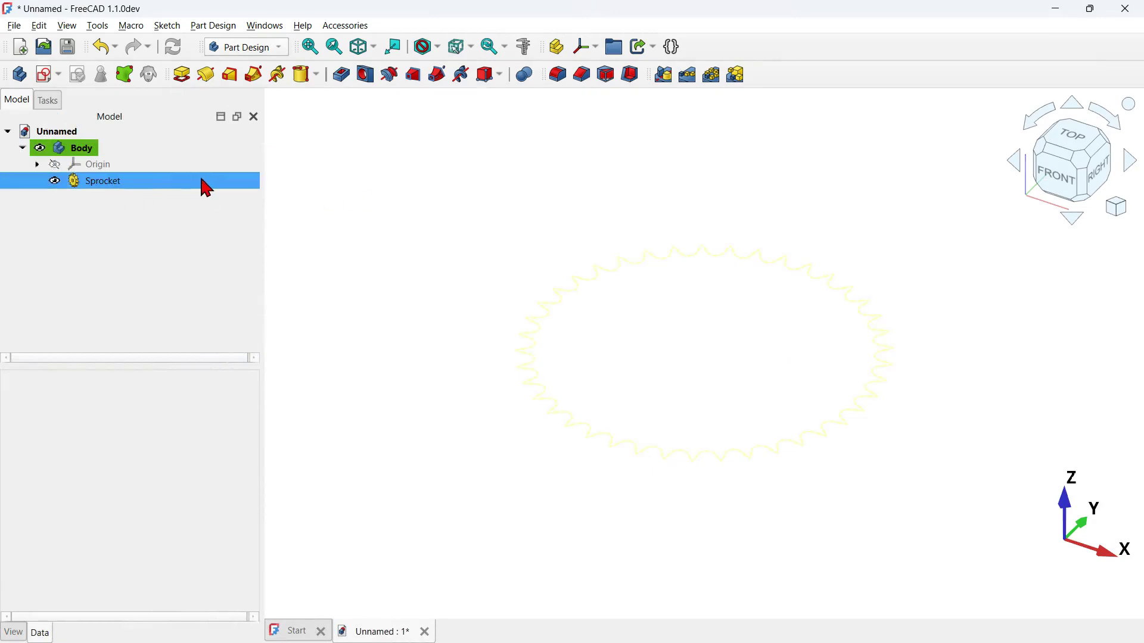
click(182, 74)
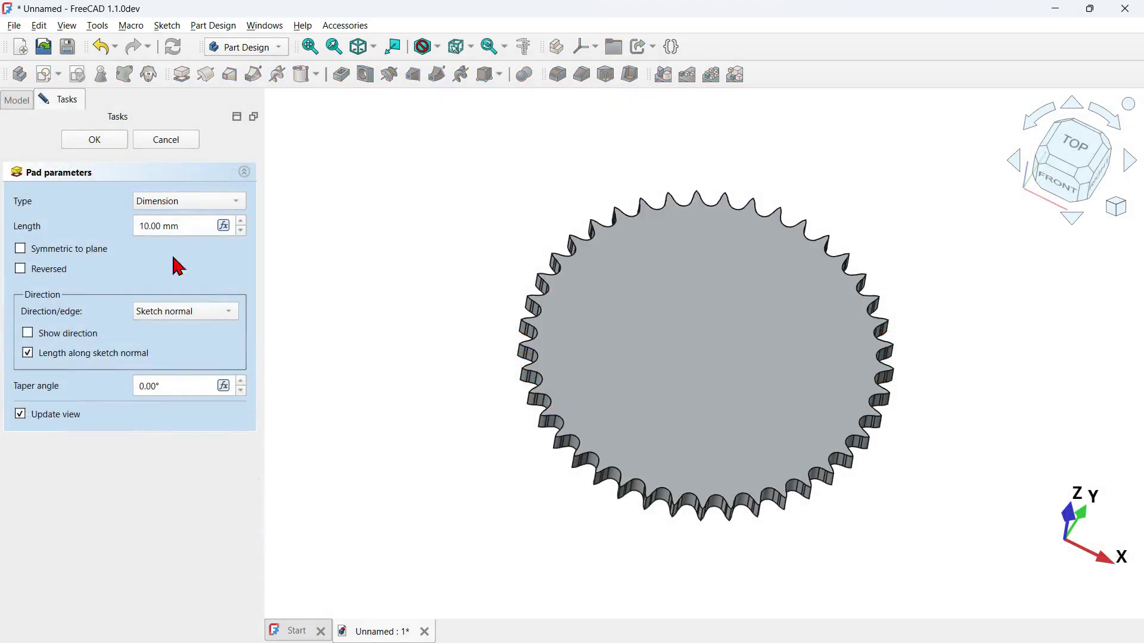
double_click(190, 227)
text(5)
click(109, 142)
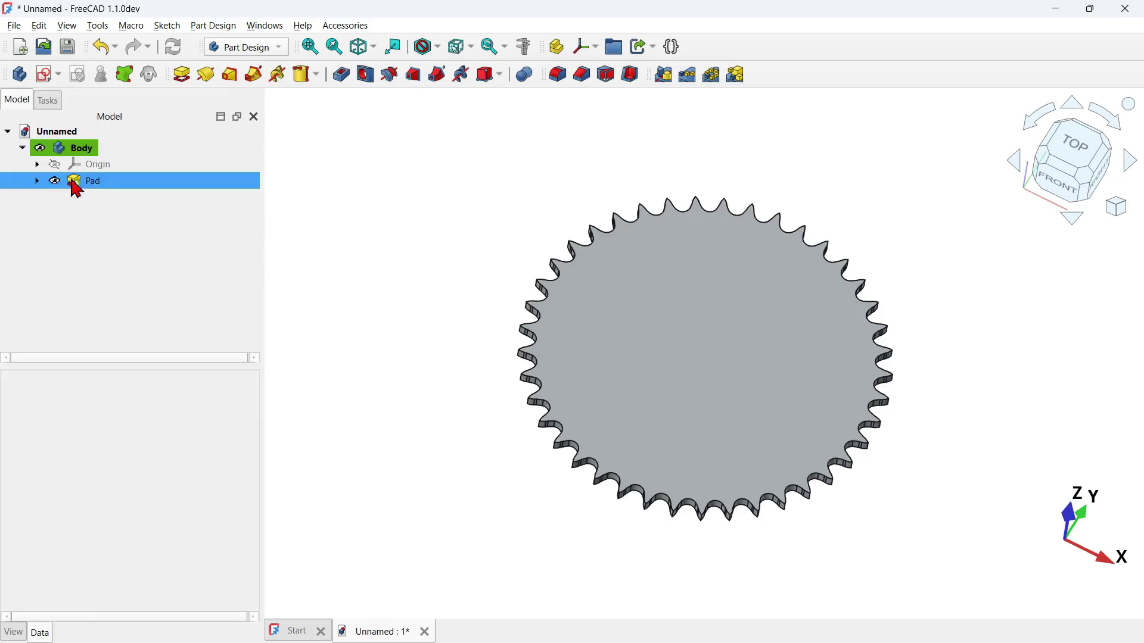
drag(448, 305, 497, 303)
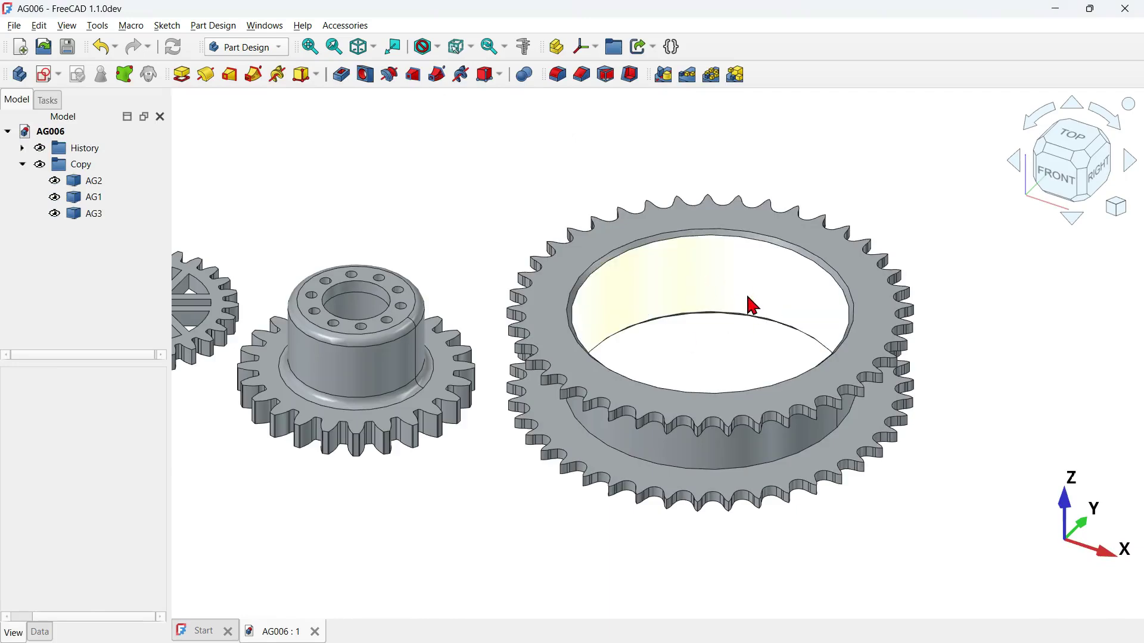
drag(817, 475, 749, 475)
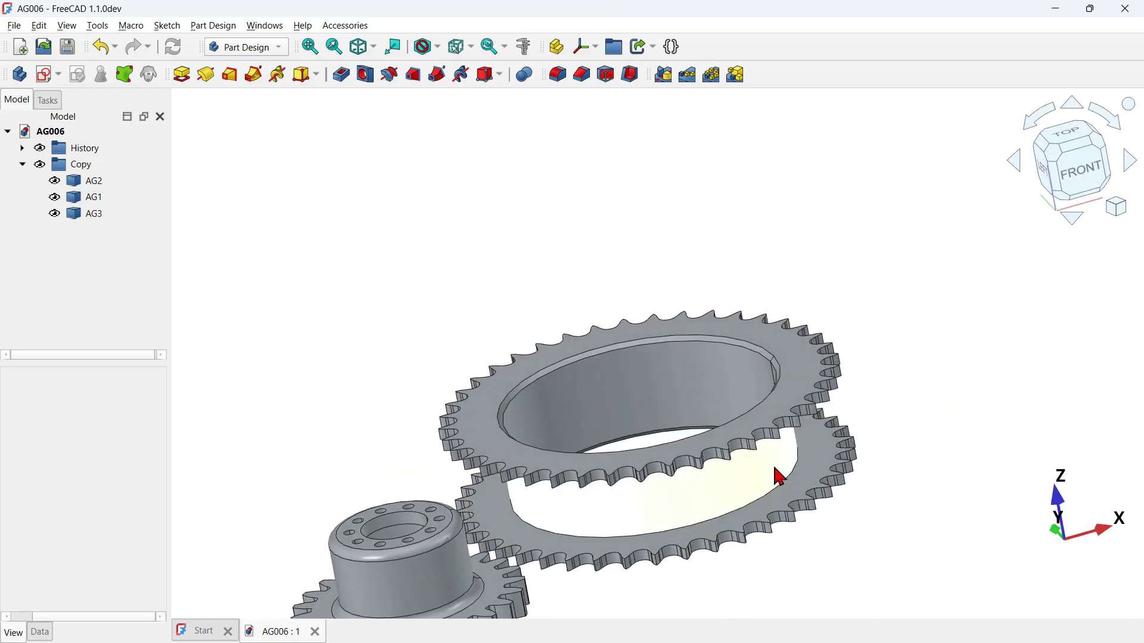
drag(694, 373, 865, 443)
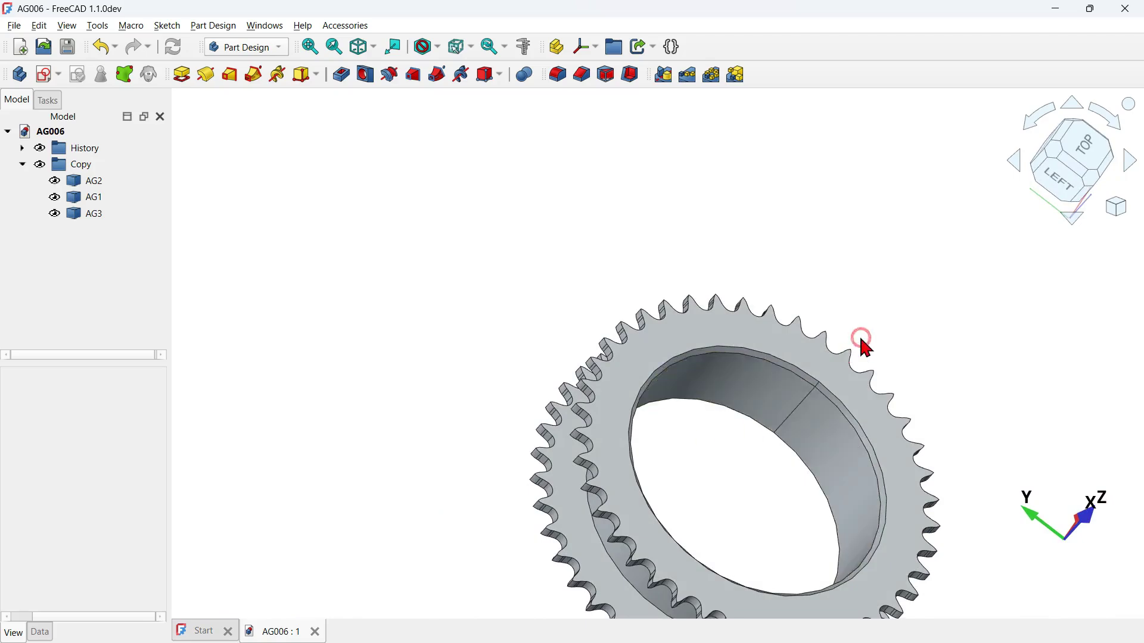
key(0)
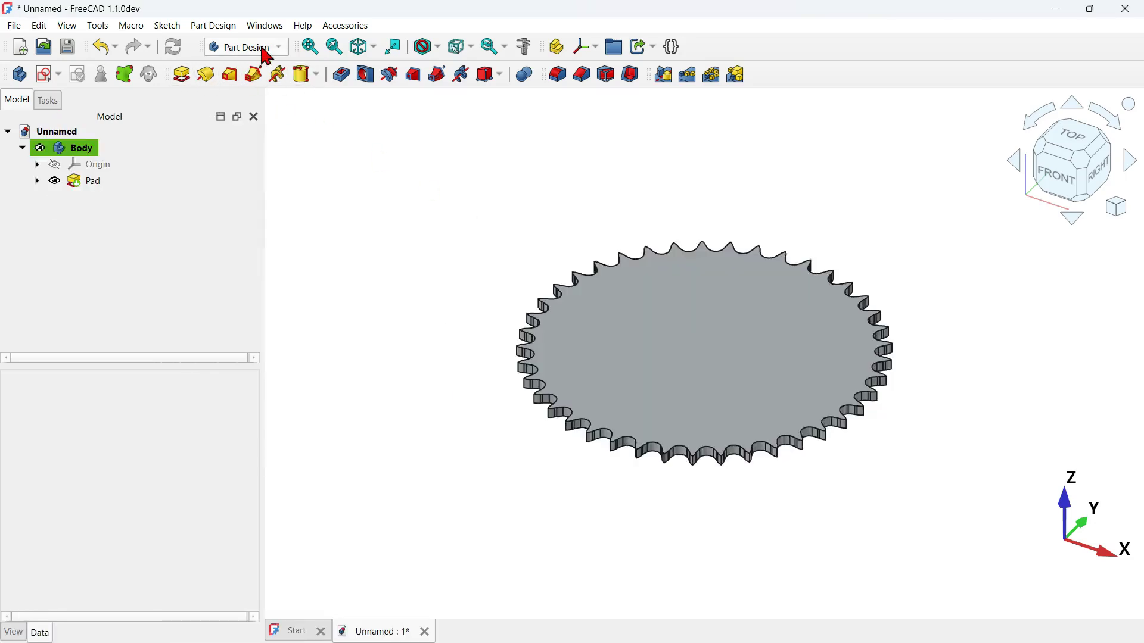
Add an additive cylinder to the body and attach it to the upper flat face of the sprocket pad.
click(317, 76)
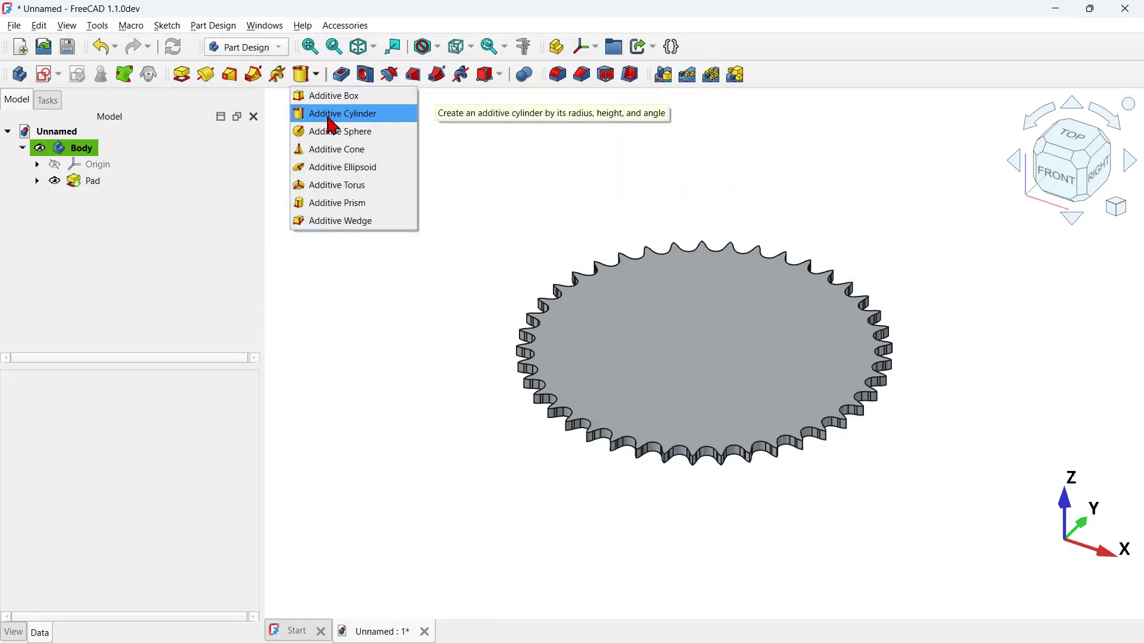
click(374, 119)
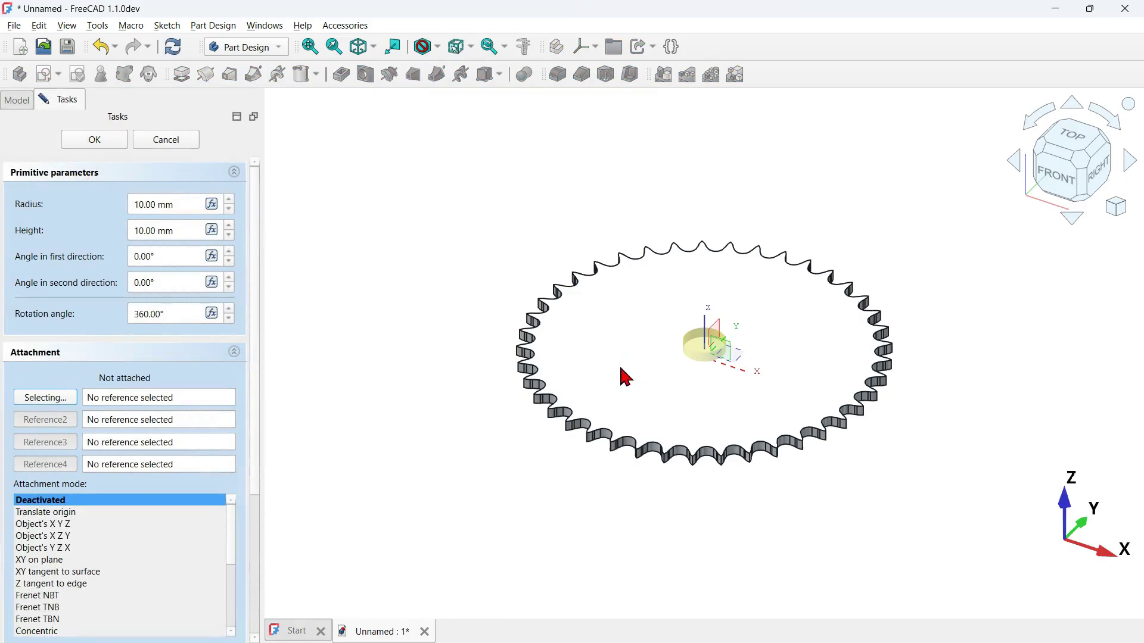
scroll(725, 356, up, 2)
scroll(726, 356, up, 2)
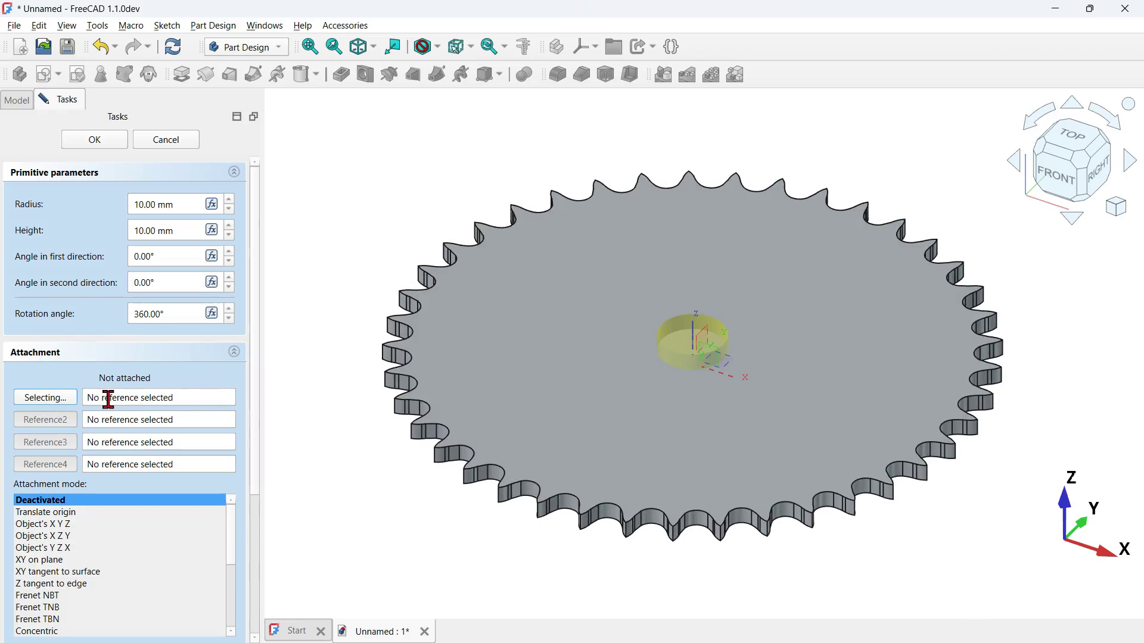
click(592, 351)
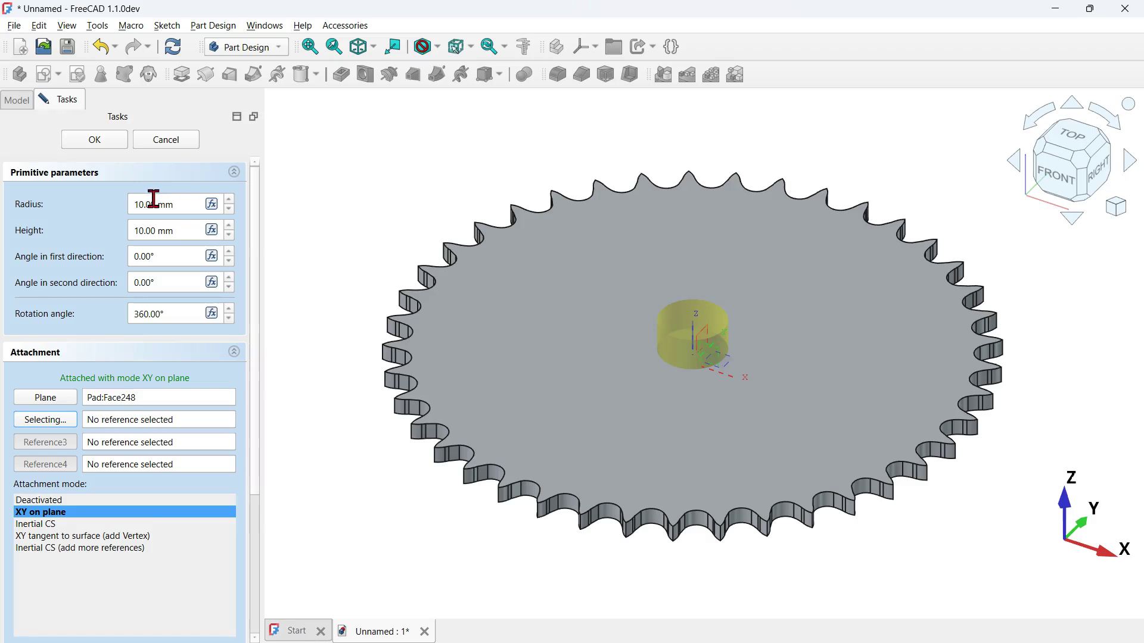
Set the cylinder's radius to 64 mm and its height to 40 mm, and accept it.
drag(195, 205, 91, 200)
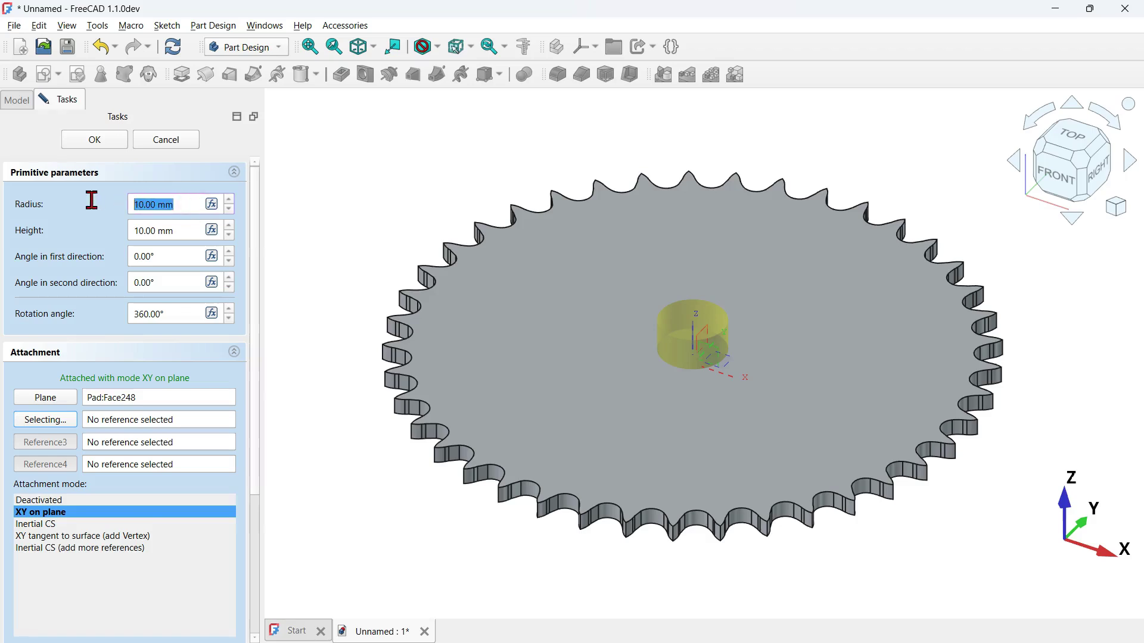
text(0)
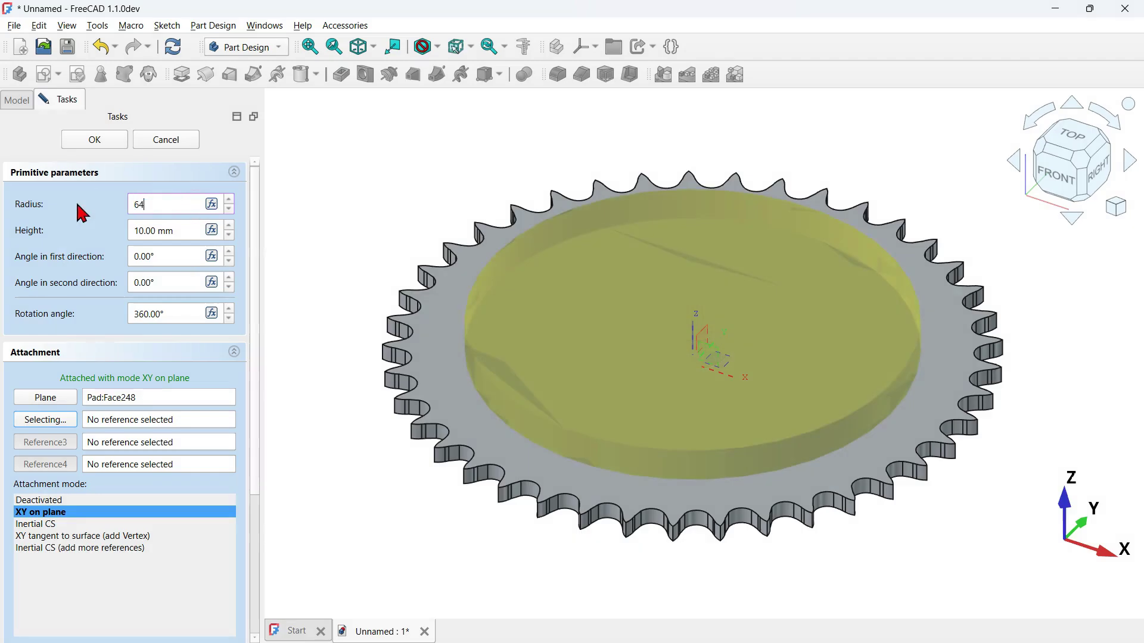
click(345, 194)
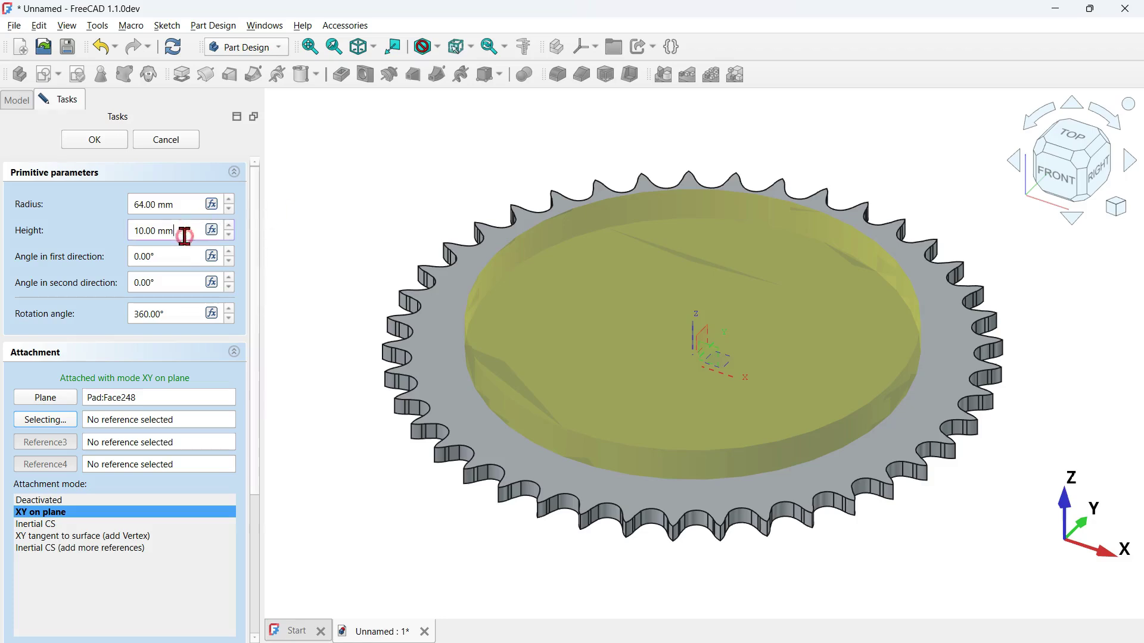
drag(185, 236, 118, 243)
text(40)
click(109, 137)
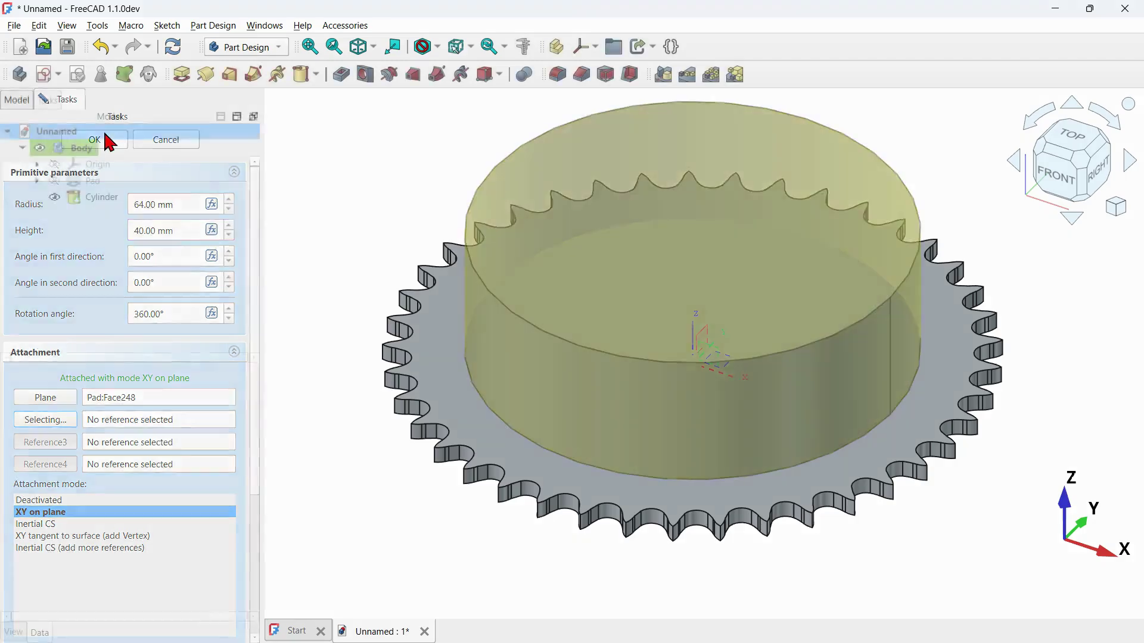
Create a linear pattern of the sprocket pad with the Base Z axis as its direction.
middle_drag(316, 253, 427, 246)
key(0)
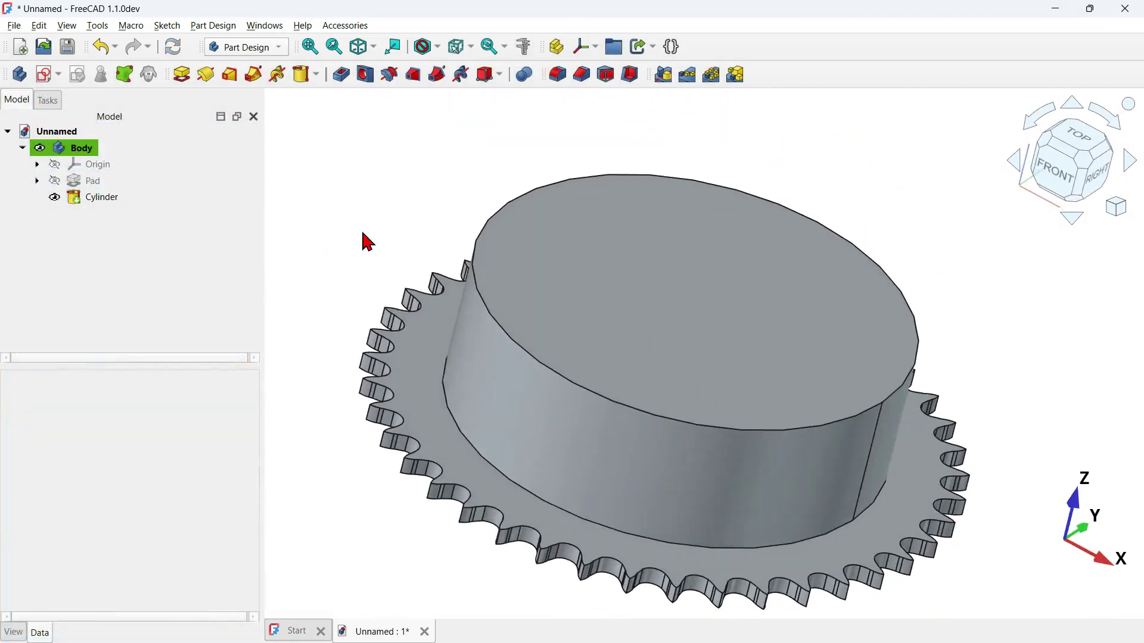
click(141, 181)
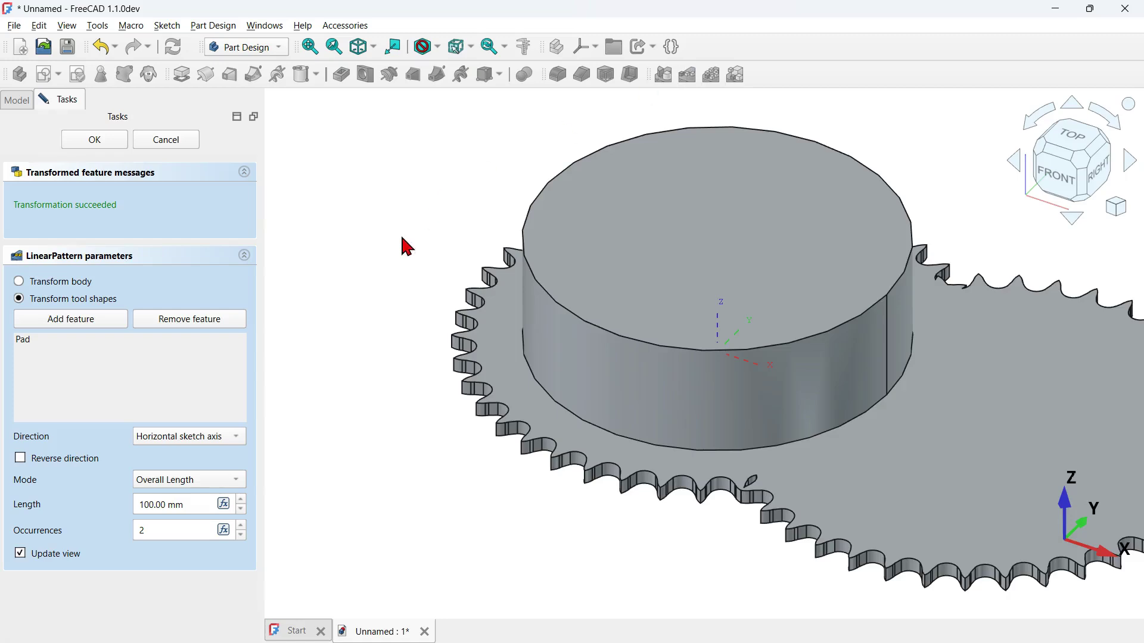
scroll(405, 244, down, 3)
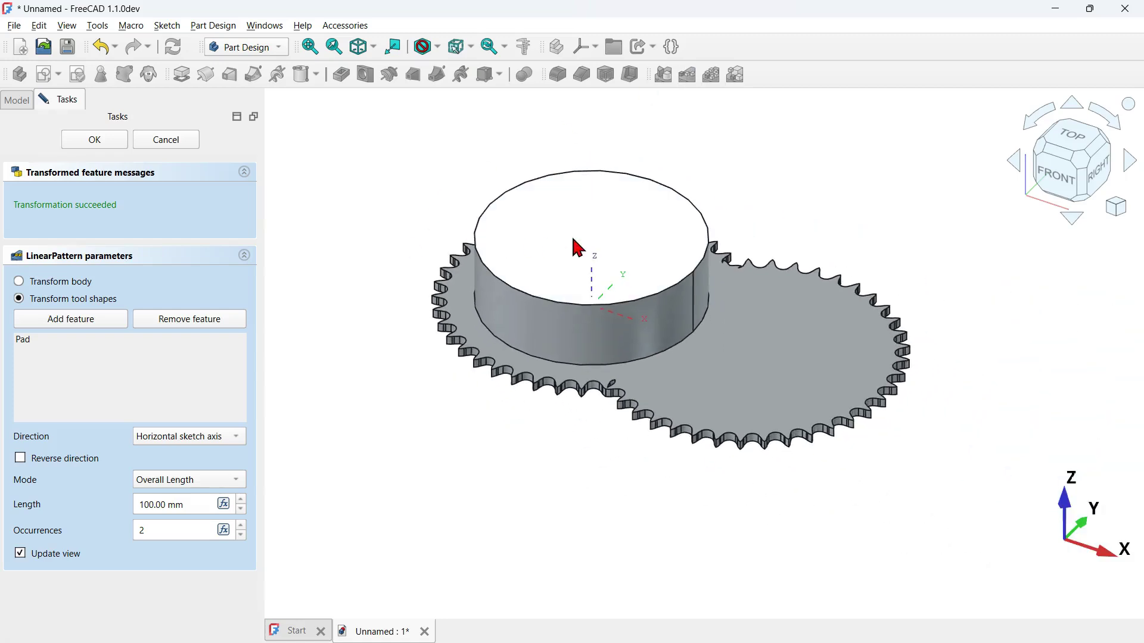
scroll(576, 247, up, 3)
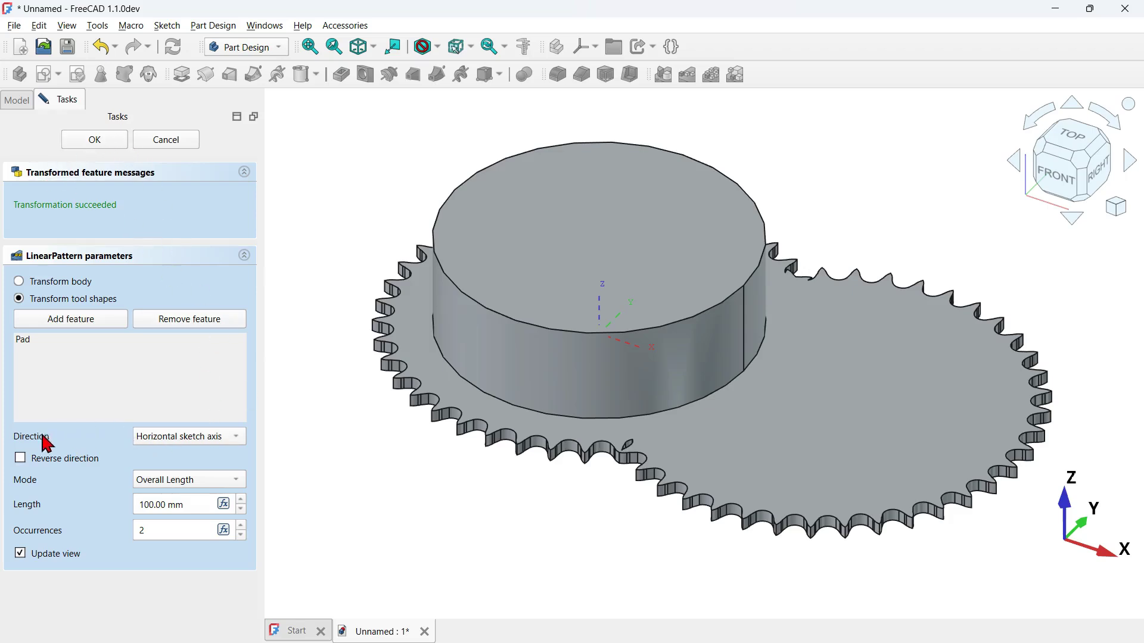
click(181, 436)
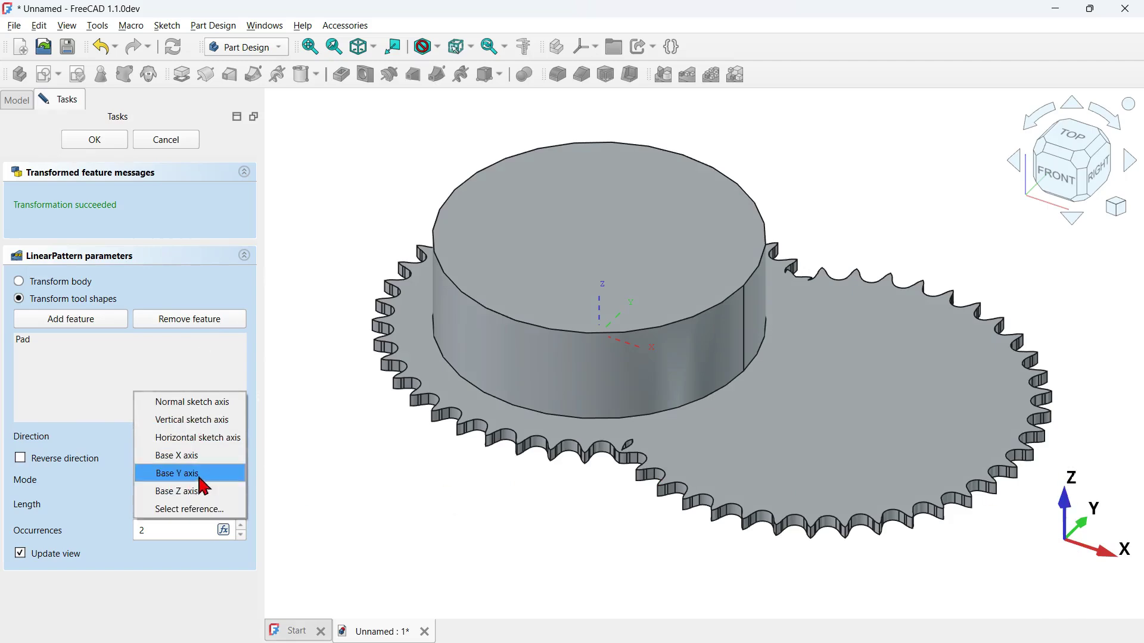
click(223, 490)
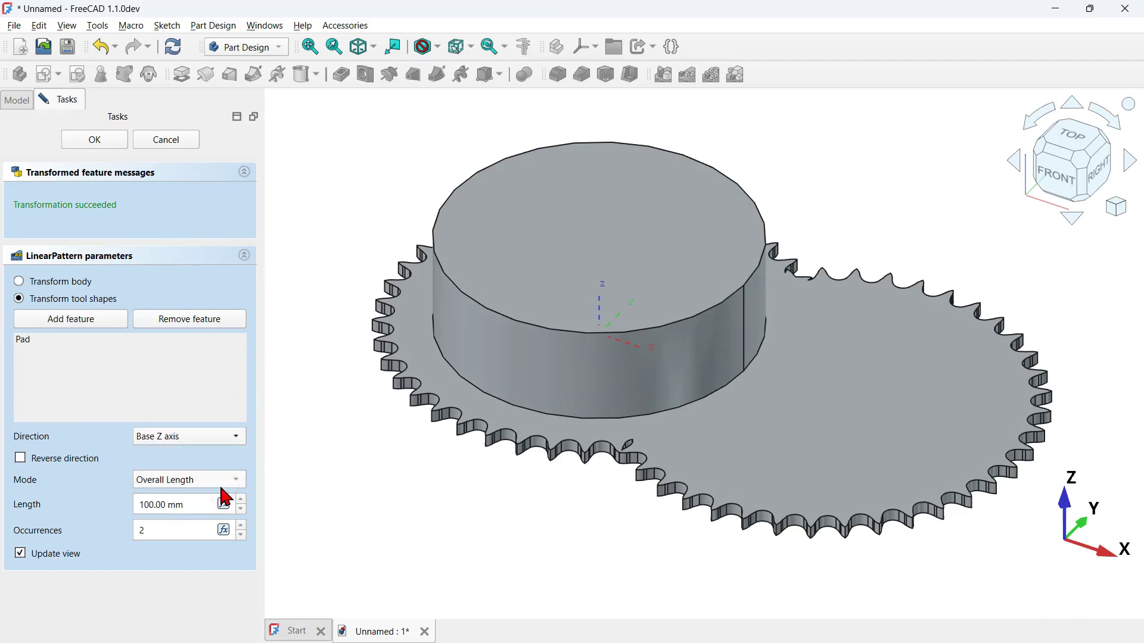
Set the linear pattern's overall length to 40 mm and accept the pattern.
click(1053, 179)
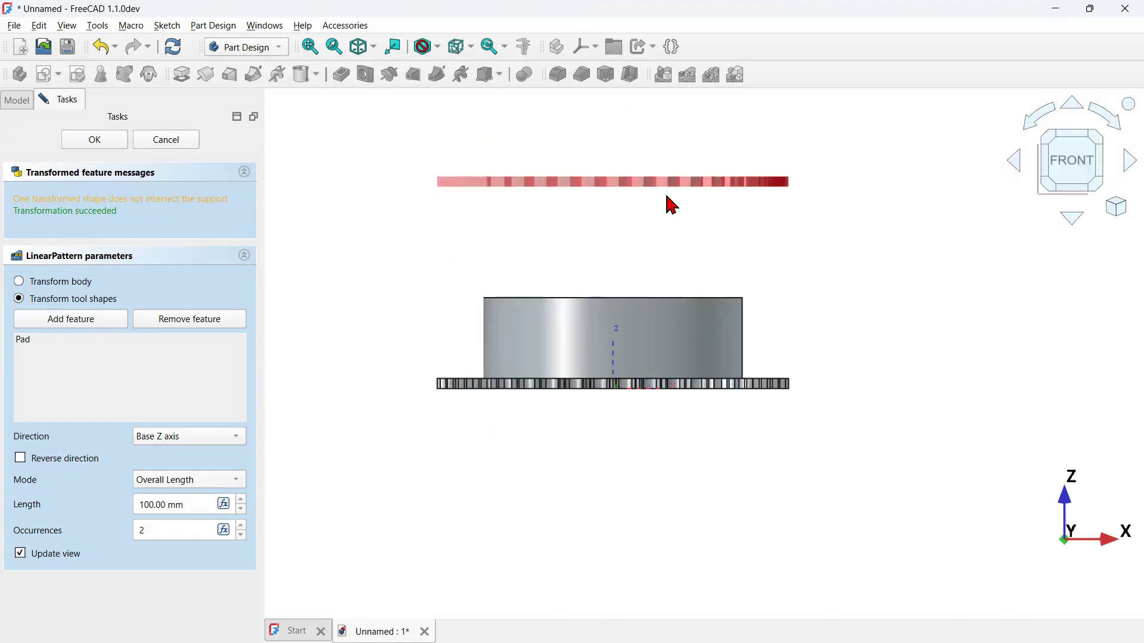
scroll(669, 204, up, 3)
middle_drag(668, 204, 627, 357)
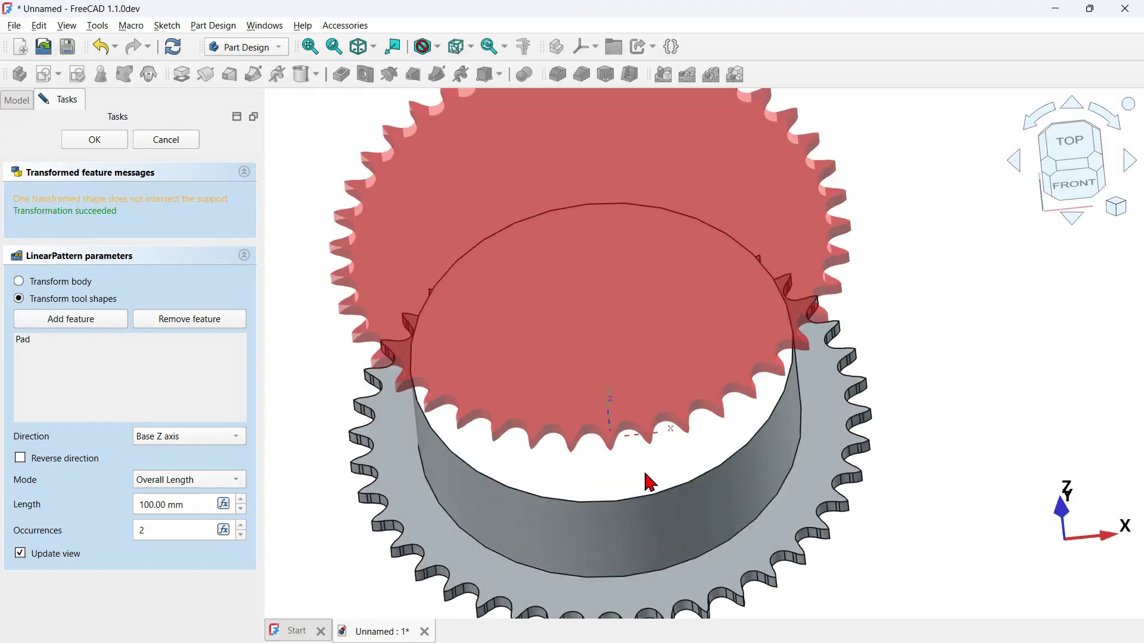
middle_drag(881, 352, 867, 285)
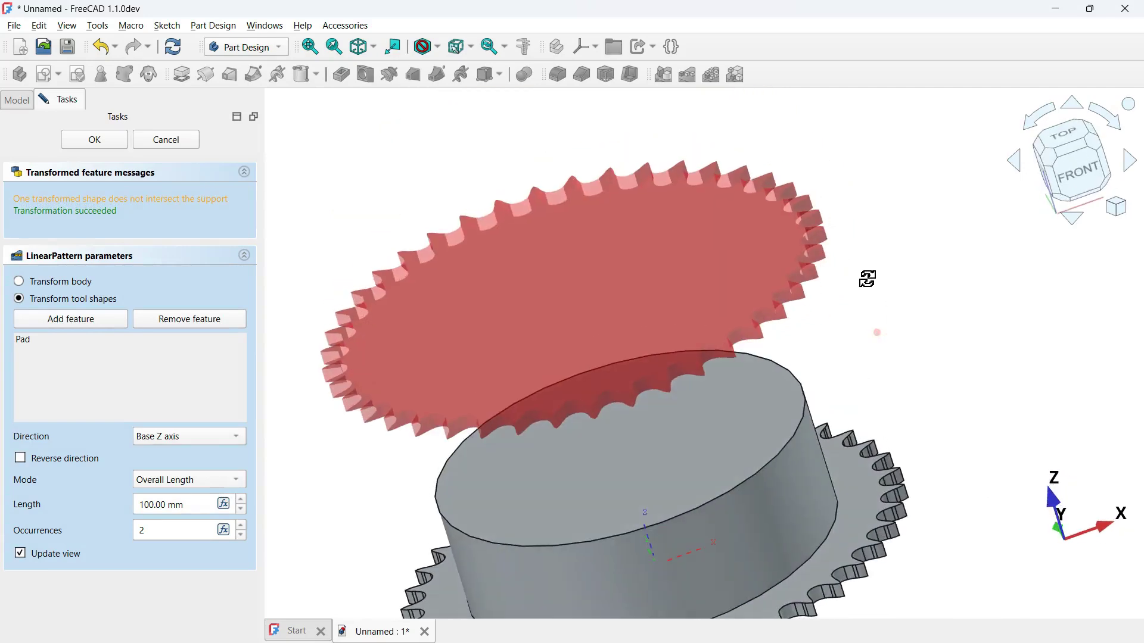
click(1089, 182)
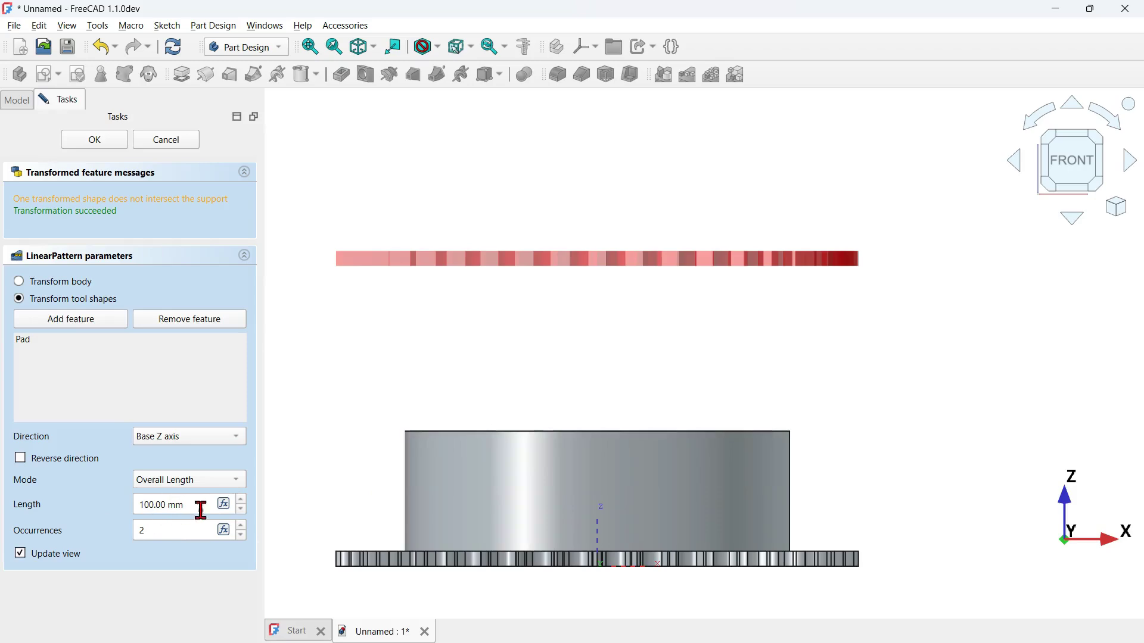
drag(201, 510, 60, 513)
text(40)
click(336, 386)
click(605, 329)
middle_drag(608, 339, 651, 427)
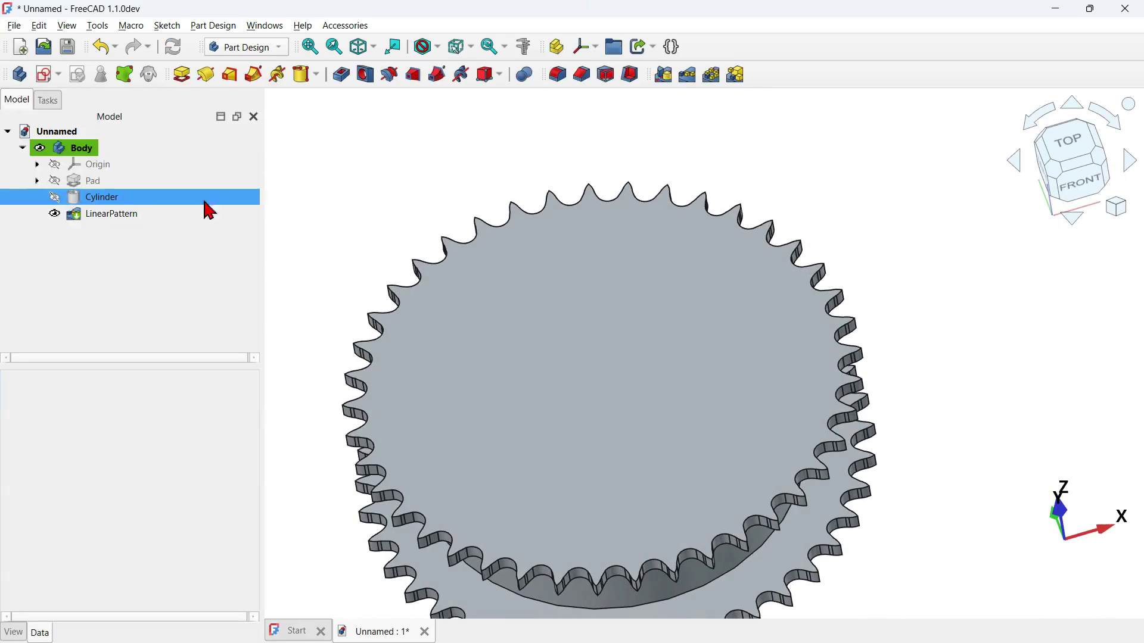
Sketch a 122 mm diameter circle centred on the origin on the upper sprocket's top face and close the sketch.
middle_drag(435, 189, 712, 307)
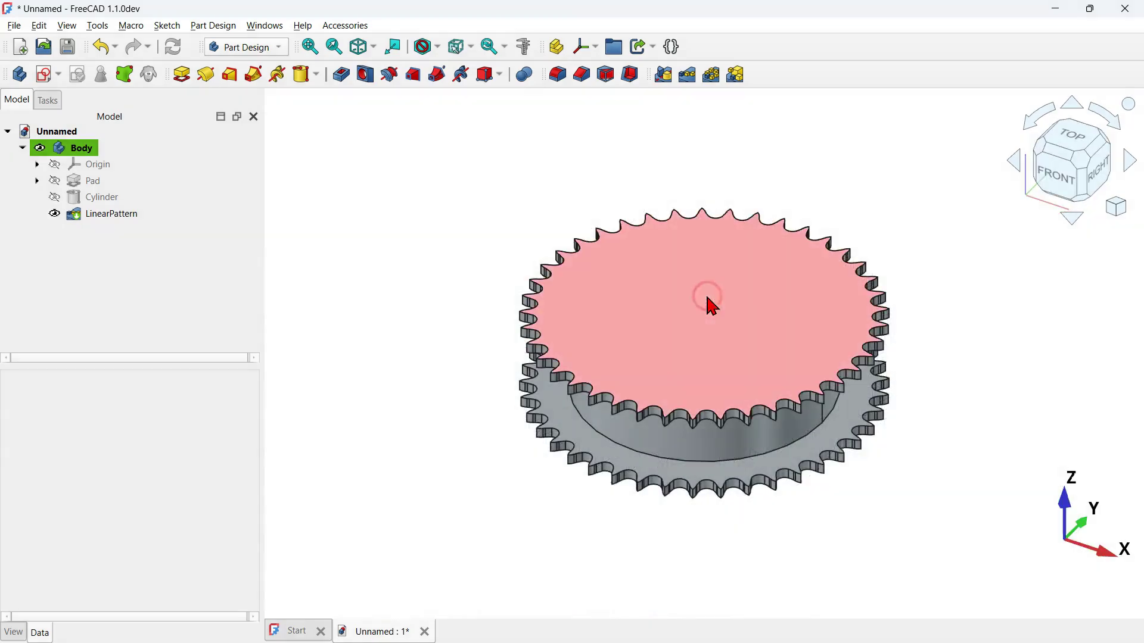
click(41, 77)
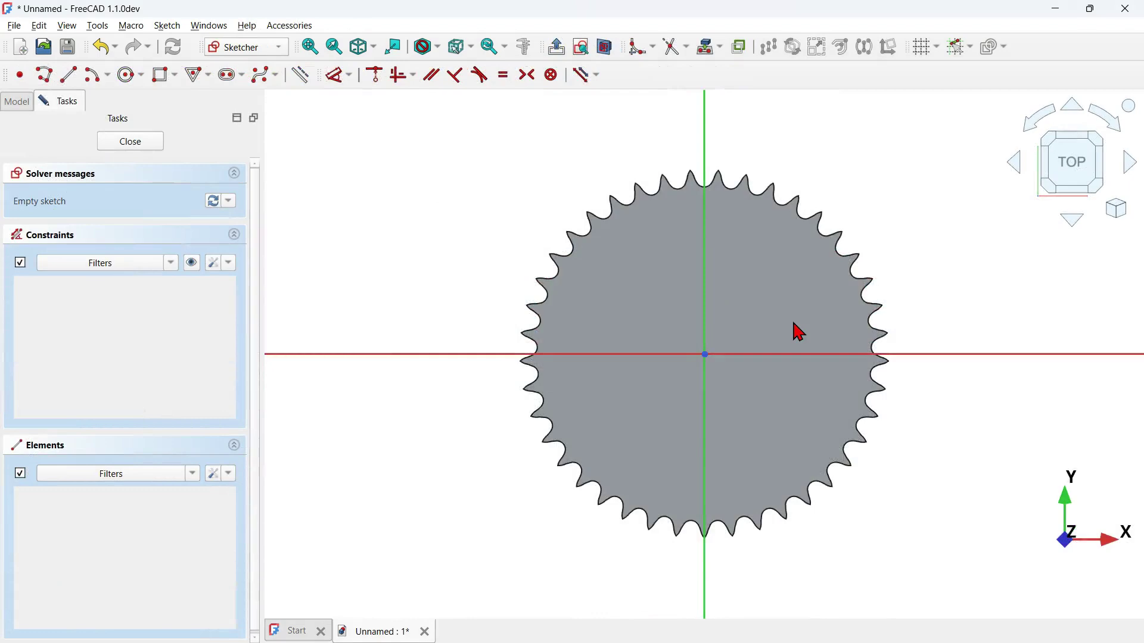
scroll(799, 332, up, 2)
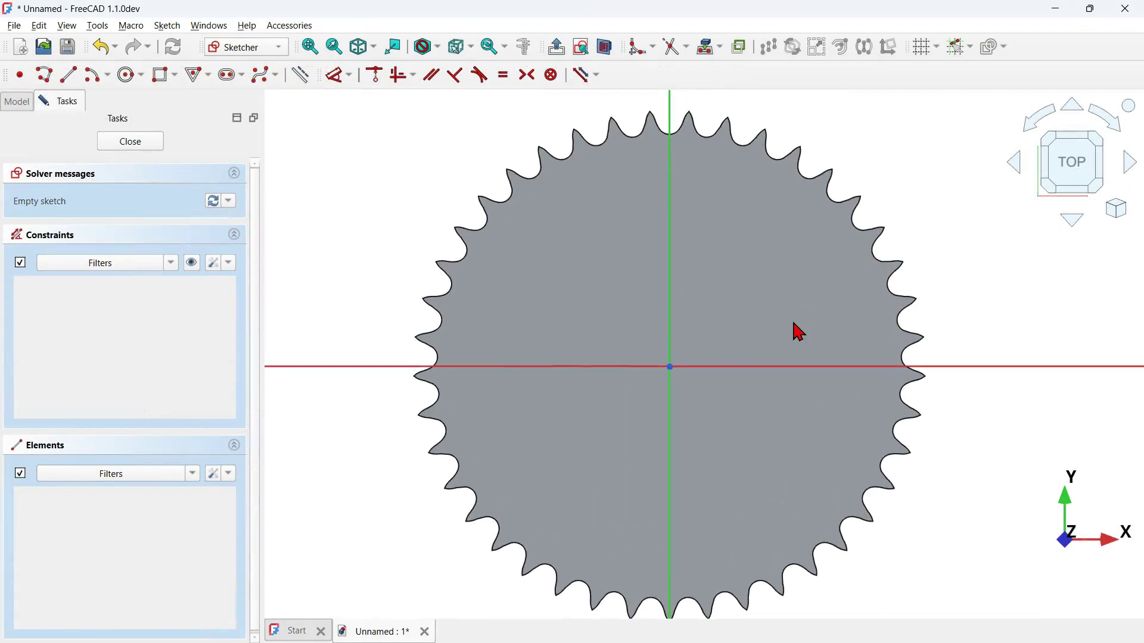
click(130, 82)
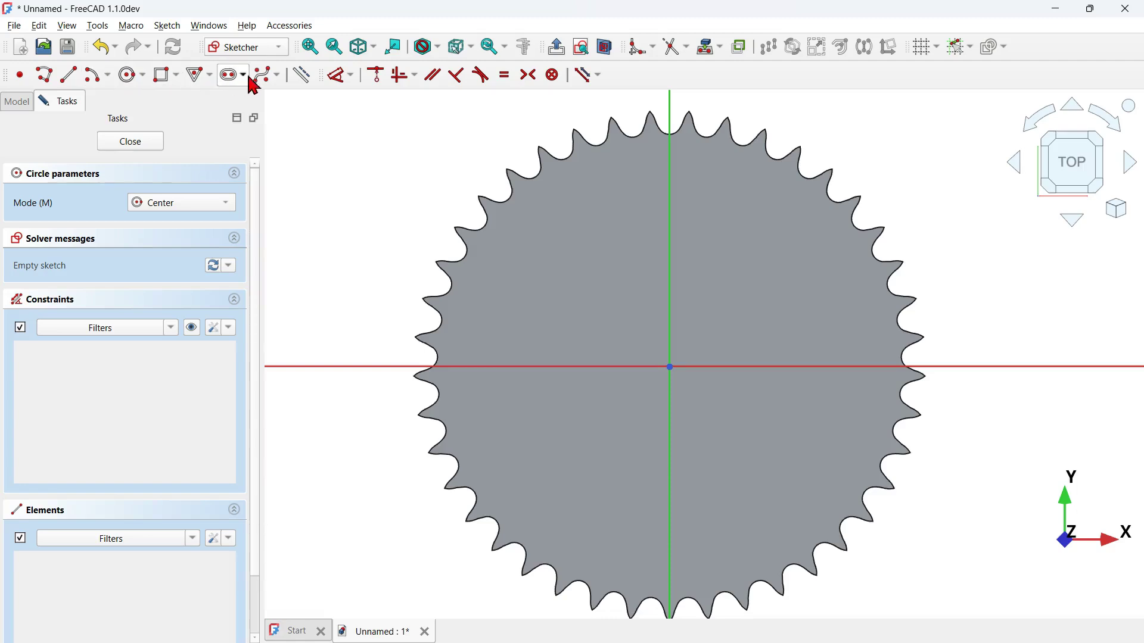
click(670, 366)
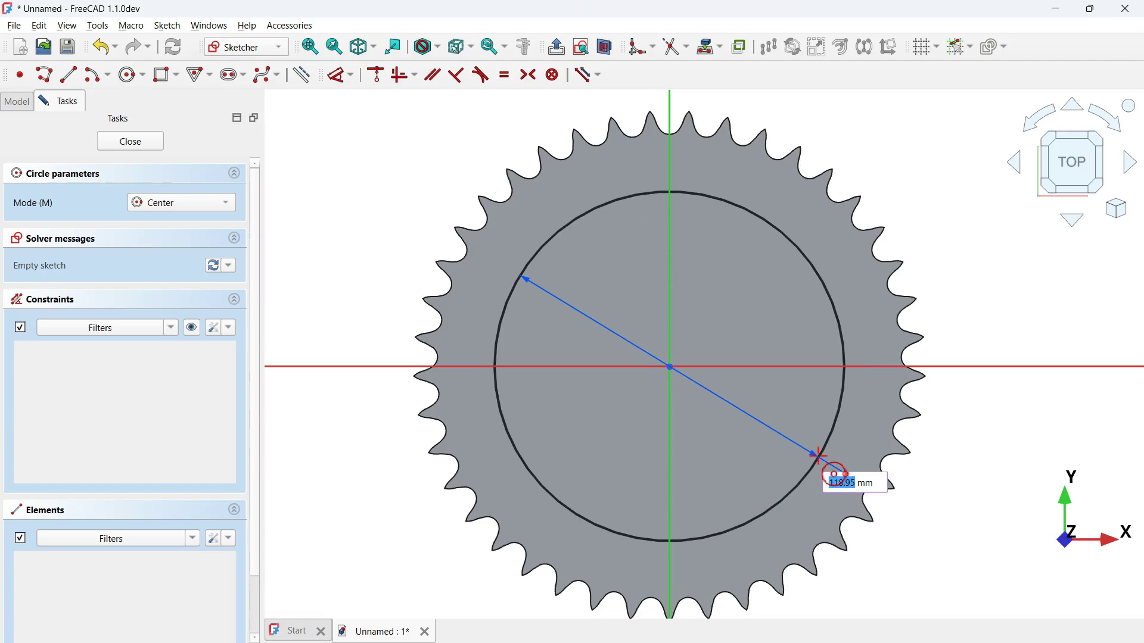
text(122)
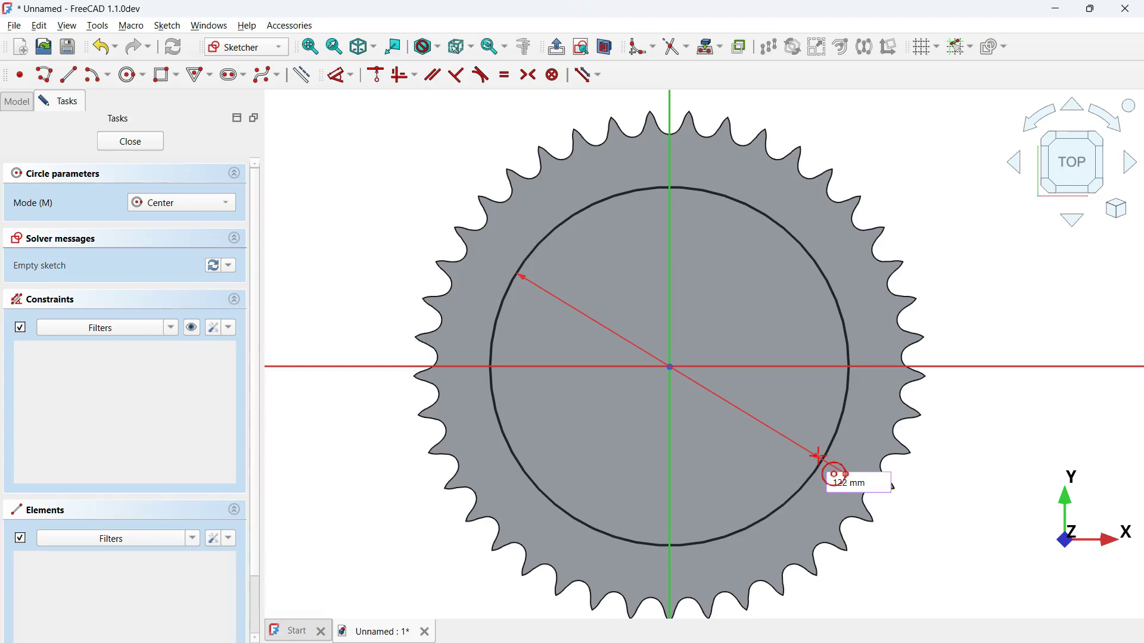
key(Return)
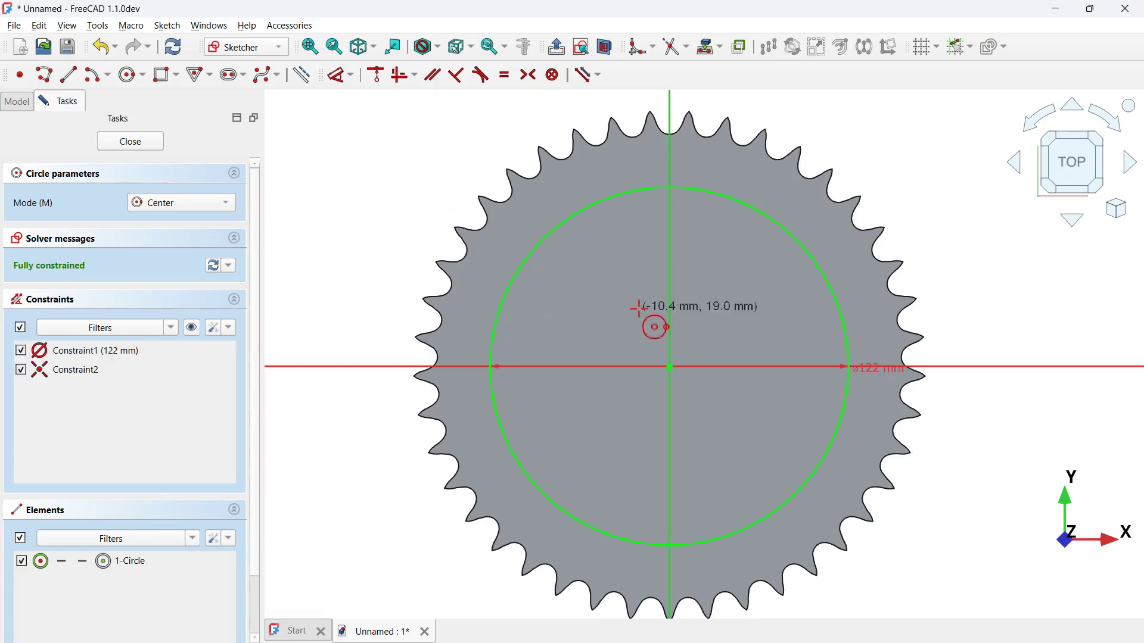
key(Escape)
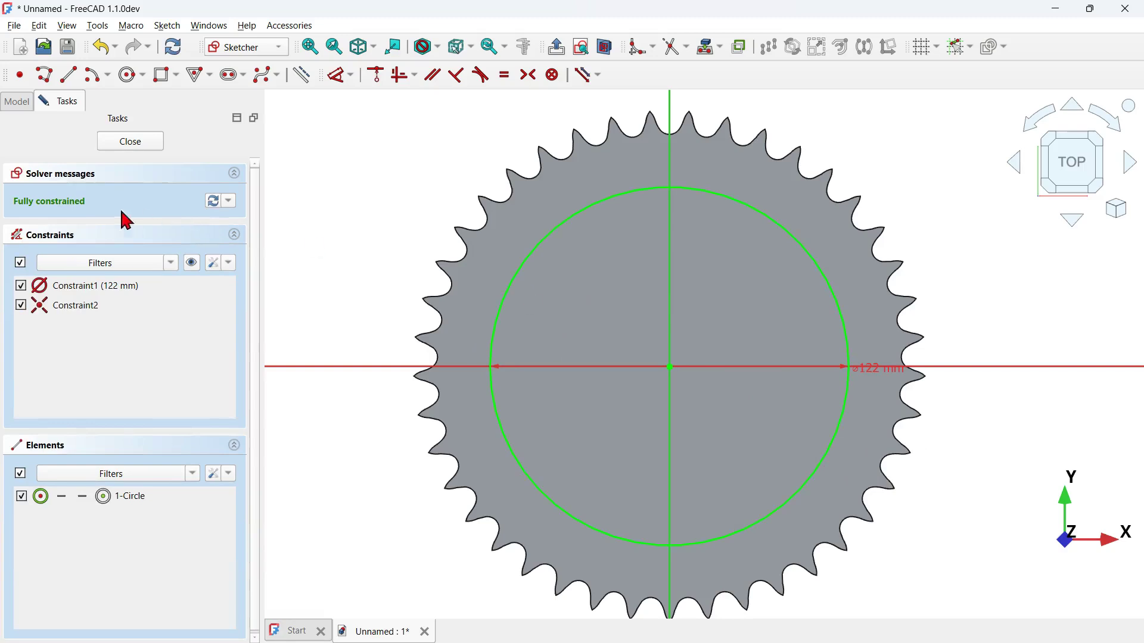
click(136, 147)
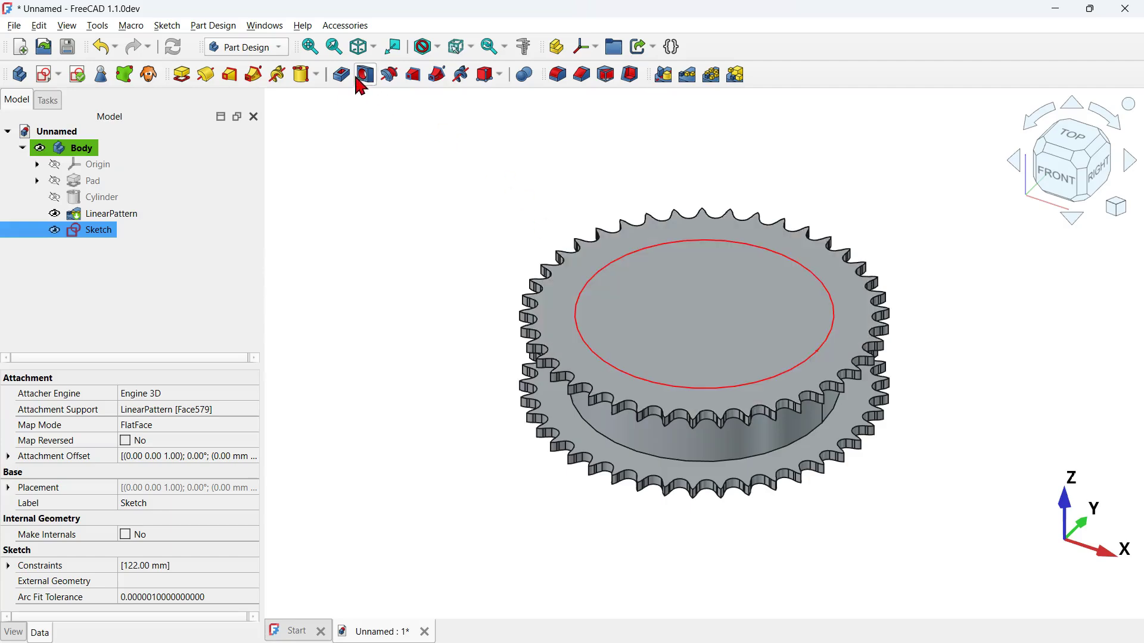
Pocket the circle sketch through all of the body to cut the central bore.
click(345, 77)
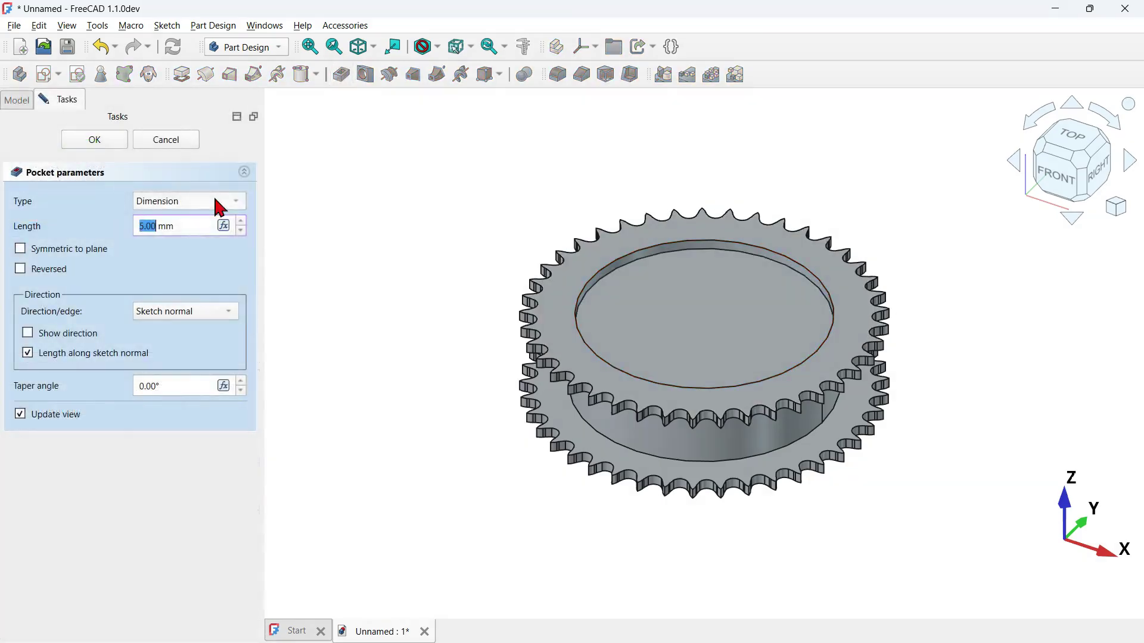
click(216, 202)
click(178, 220)
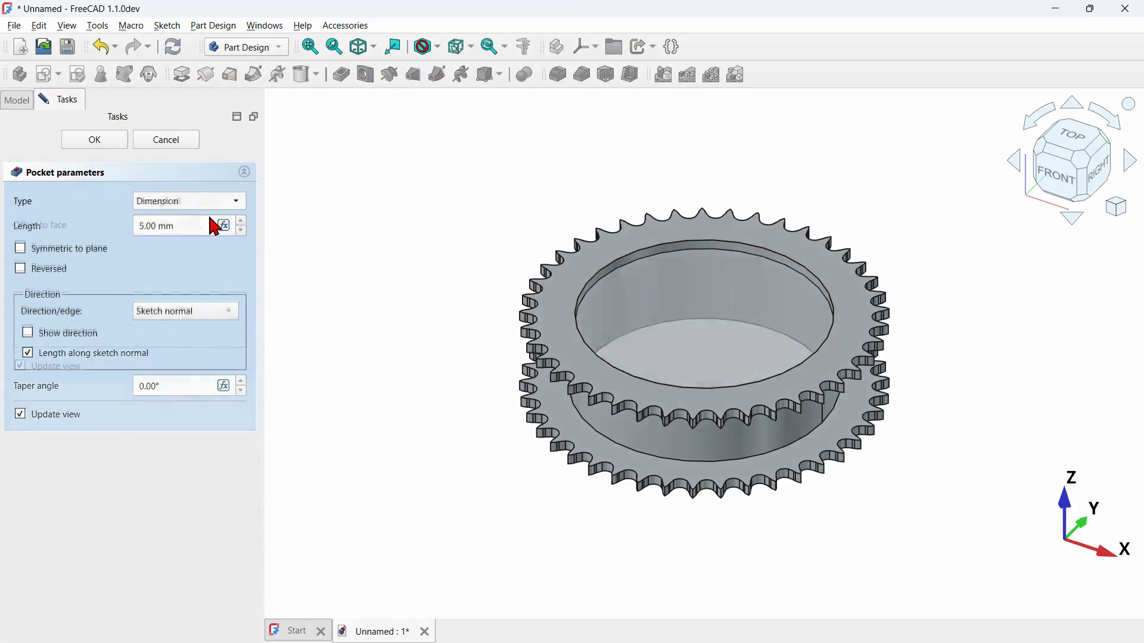
drag(447, 235, 418, 267)
click(104, 139)
Chamfer the edges of the bore's inner cylindrical face with a size of 2 mm.
click(719, 213)
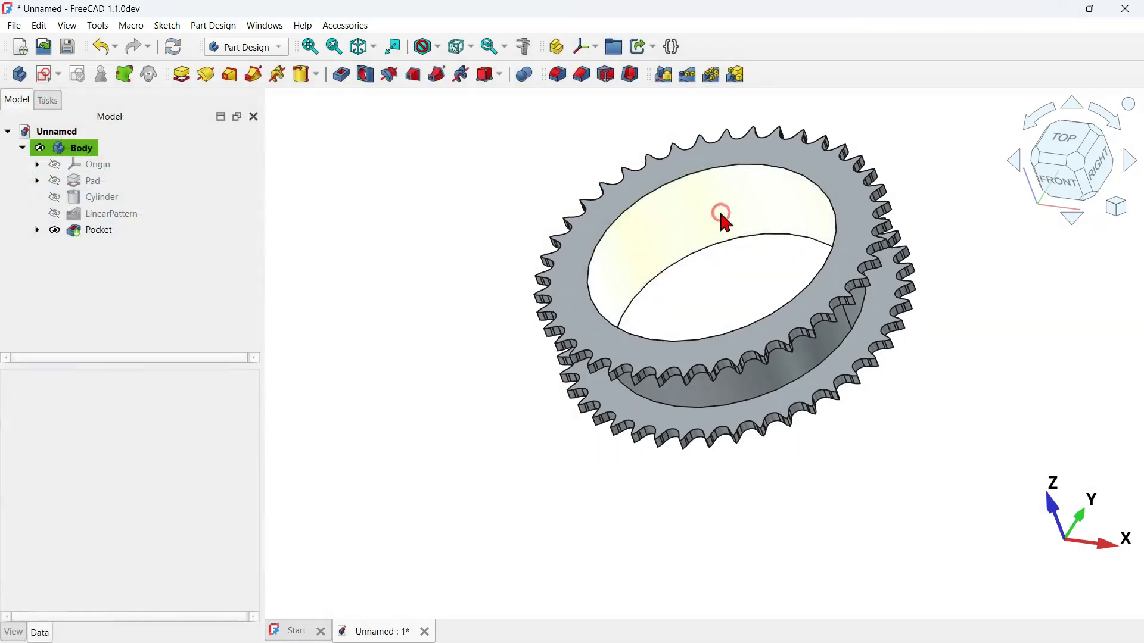
click(581, 79)
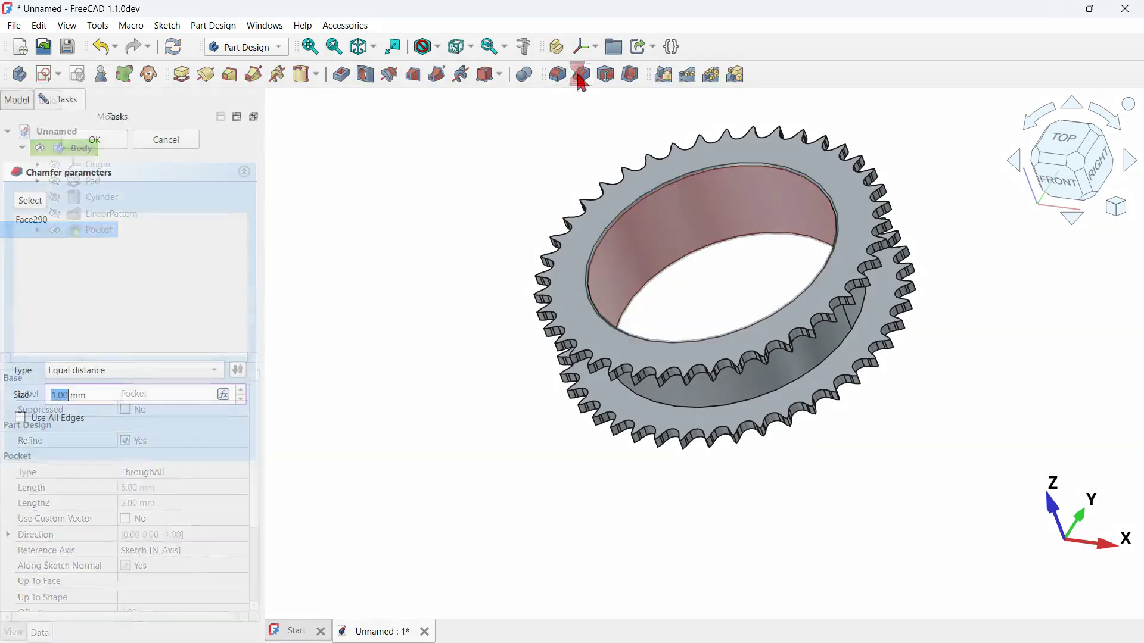
click(154, 394)
triple_click(109, 397)
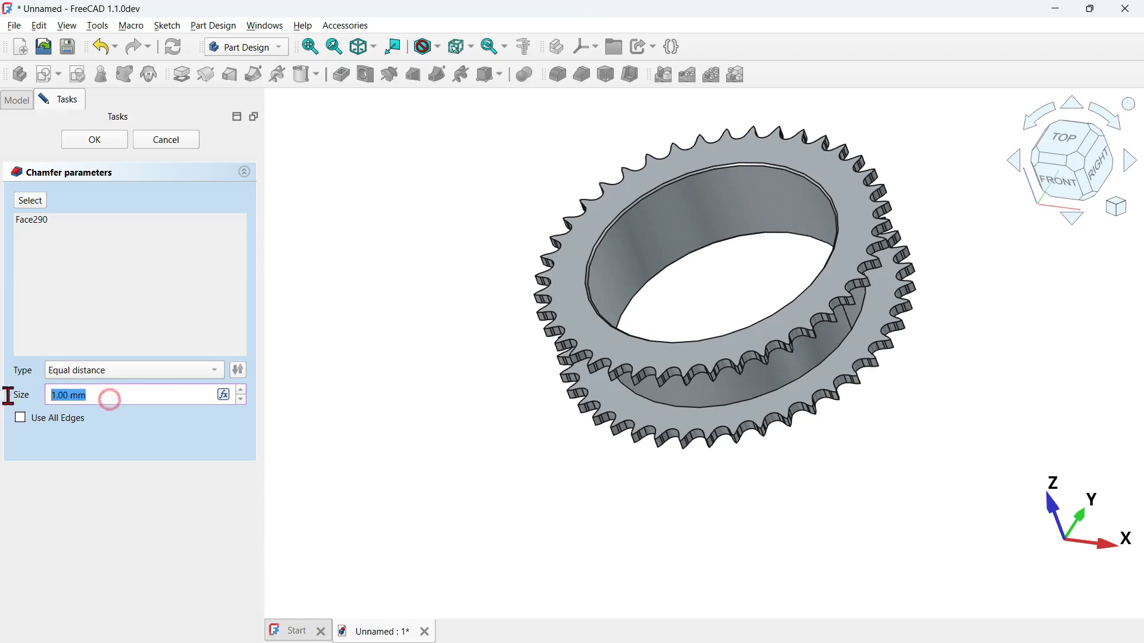
text(2)
click(103, 142)
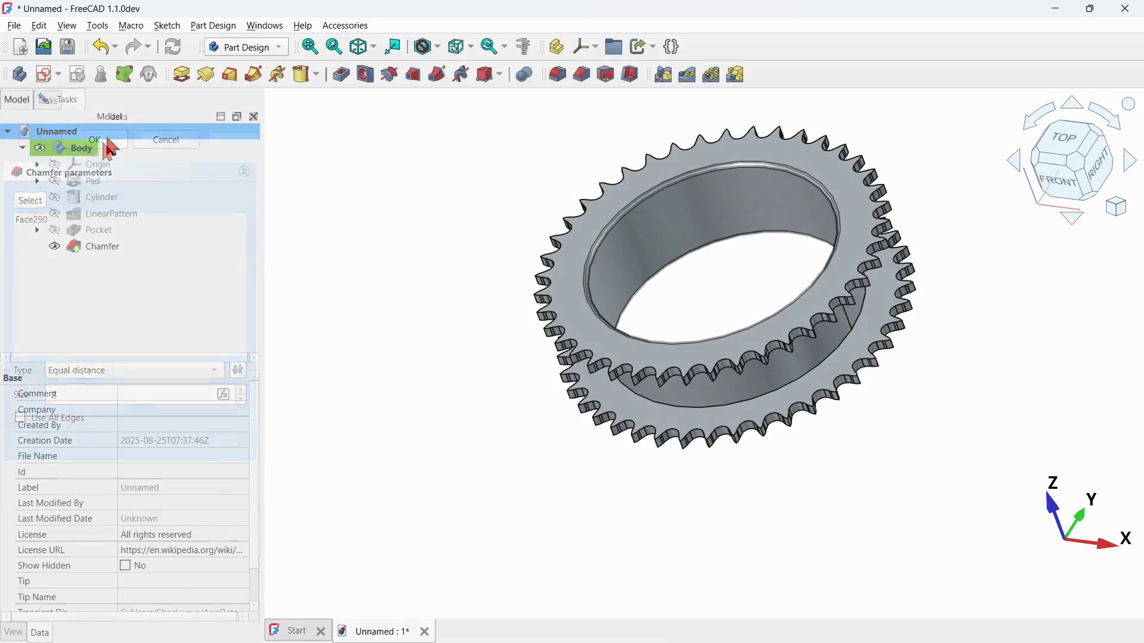
middle_drag(399, 259, 515, 292)
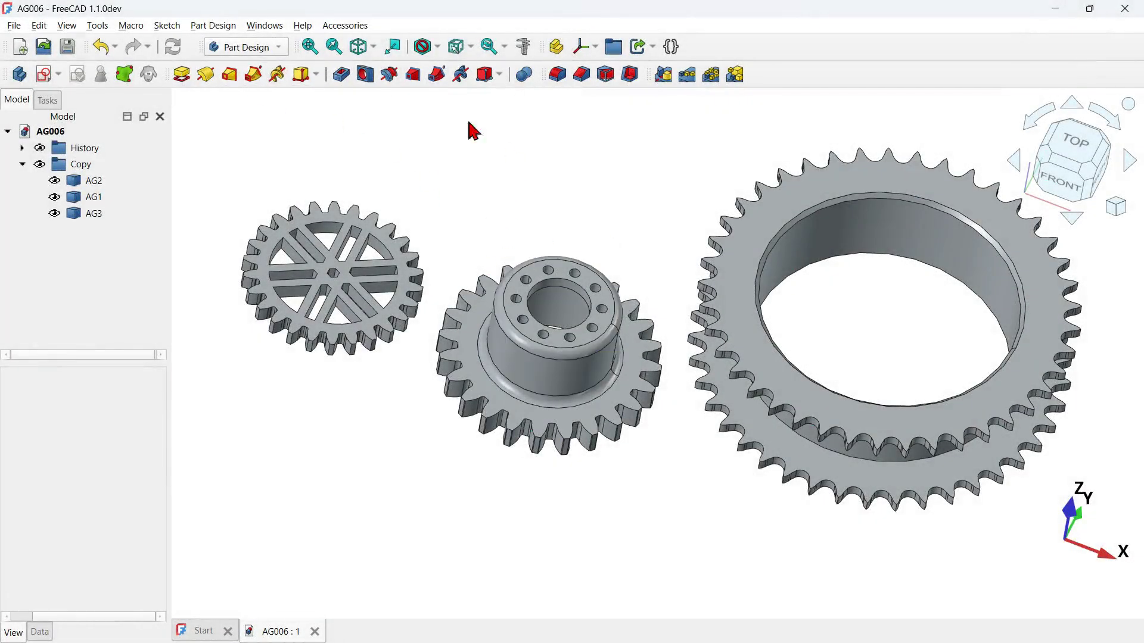
Deactivate the finished double sprocket body and hide it.
scroll(599, 256, down, 5)
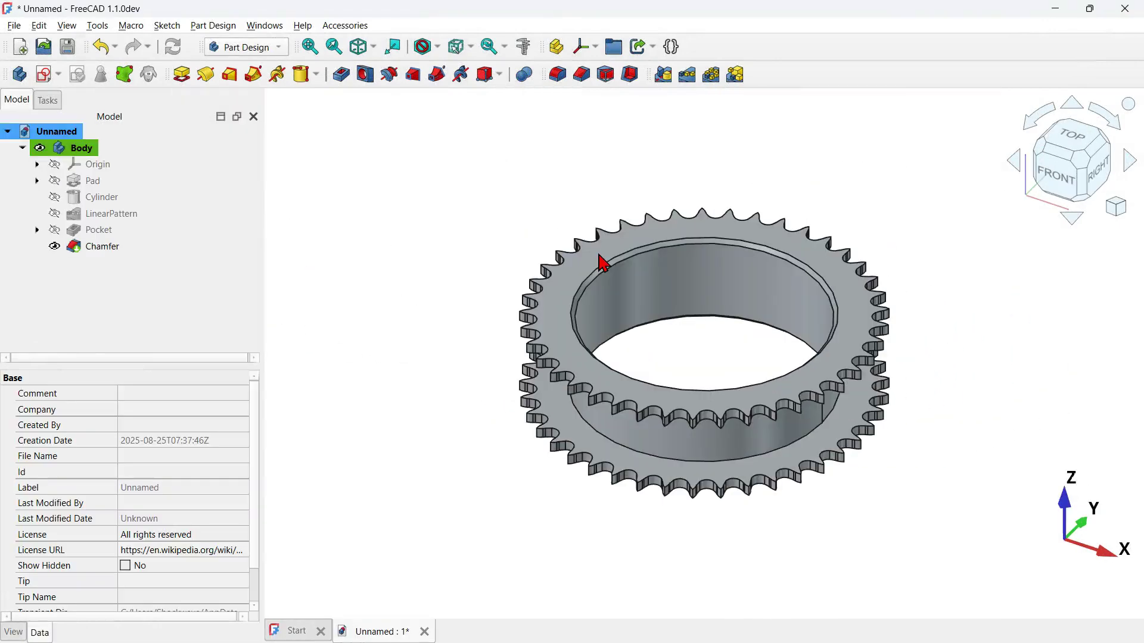
click(89, 181)
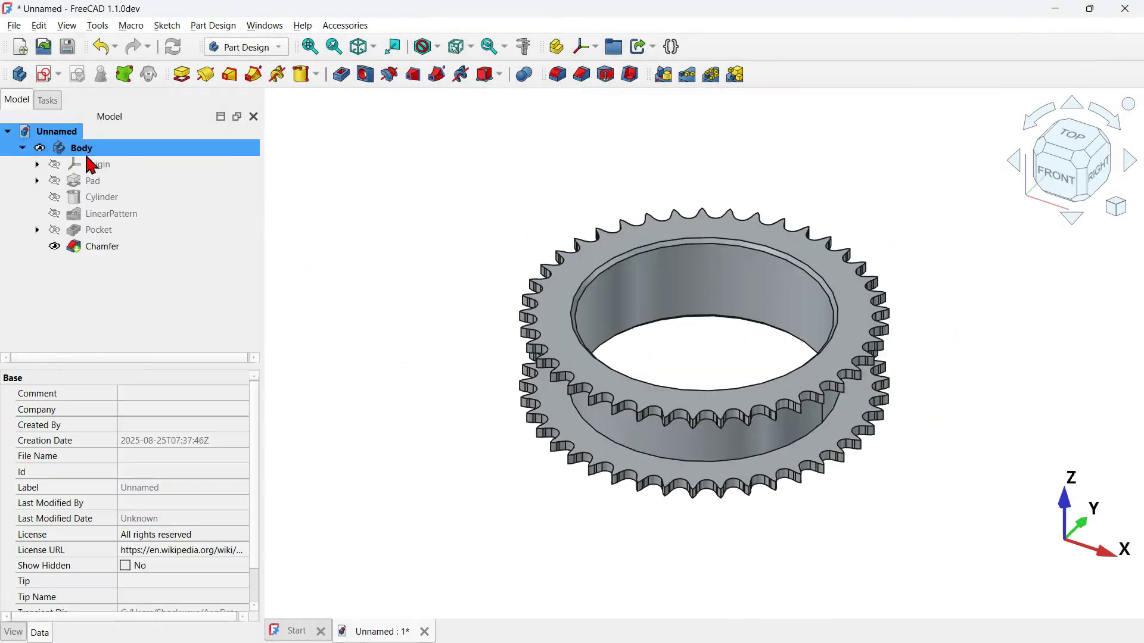
click(66, 147)
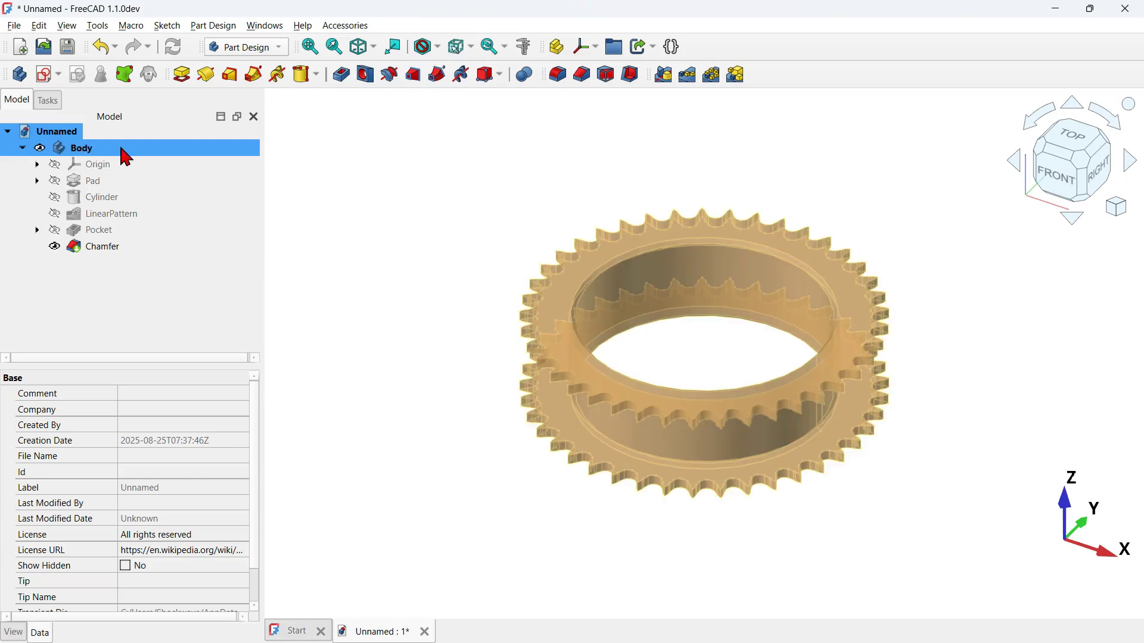
double_click(122, 149)
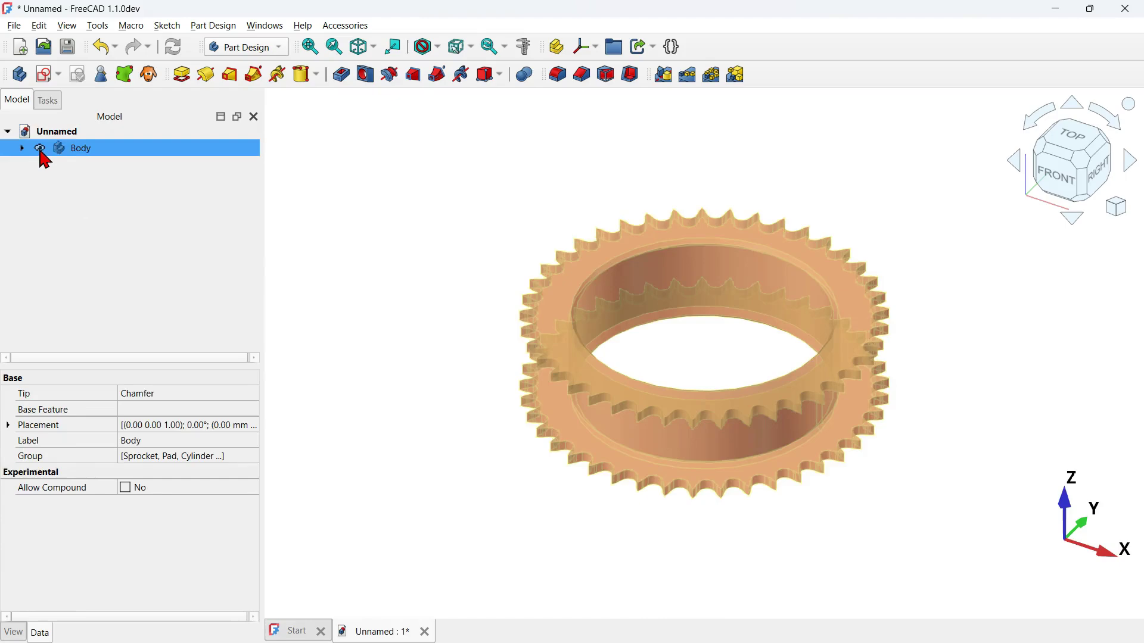
click(40, 149)
click(485, 257)
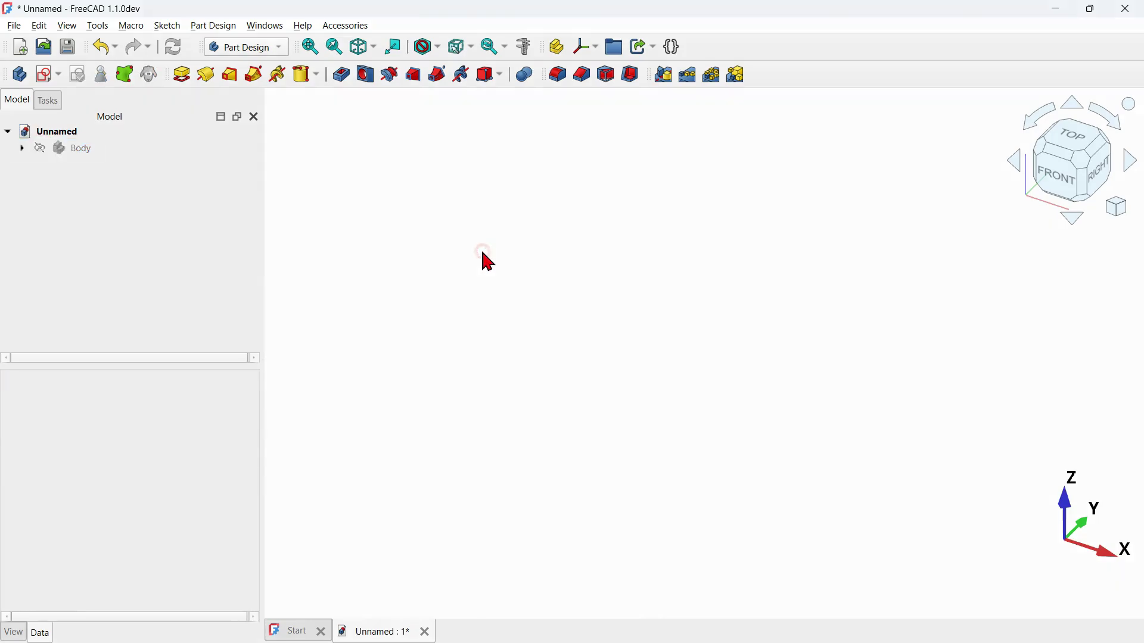
Switch to the Gear workbench and create an external involute gear.
click(254, 51)
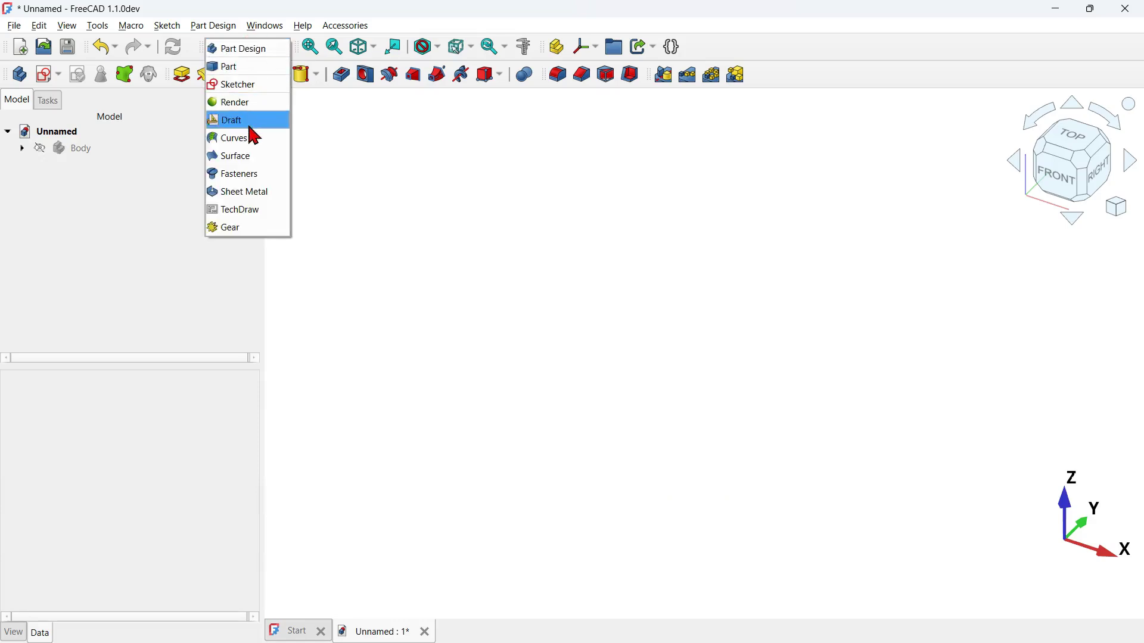
click(235, 228)
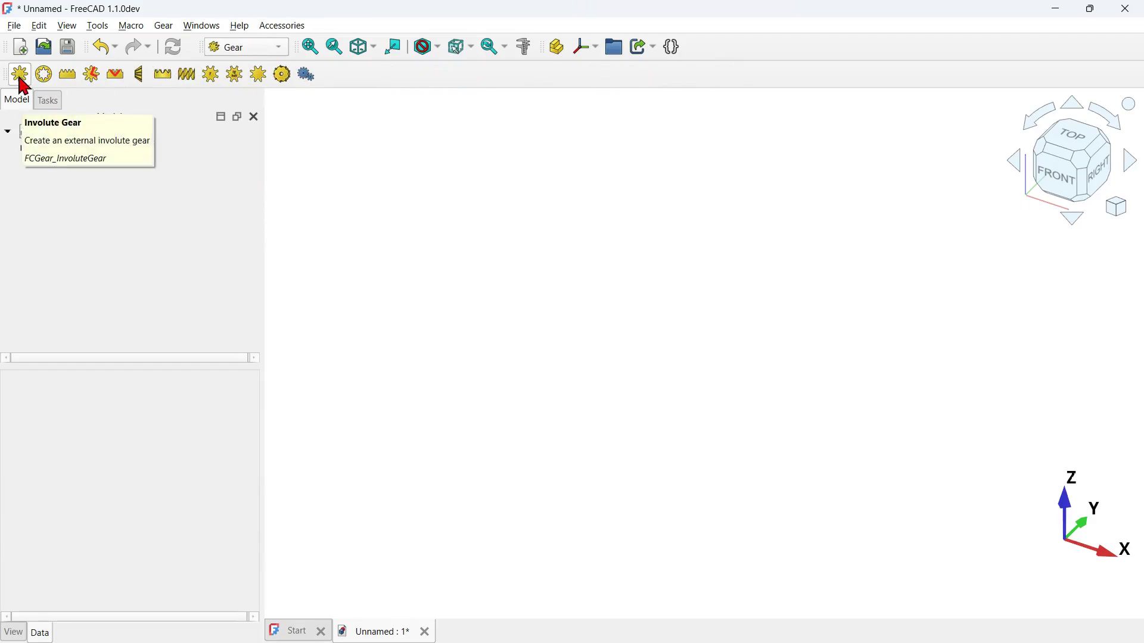
click(20, 77)
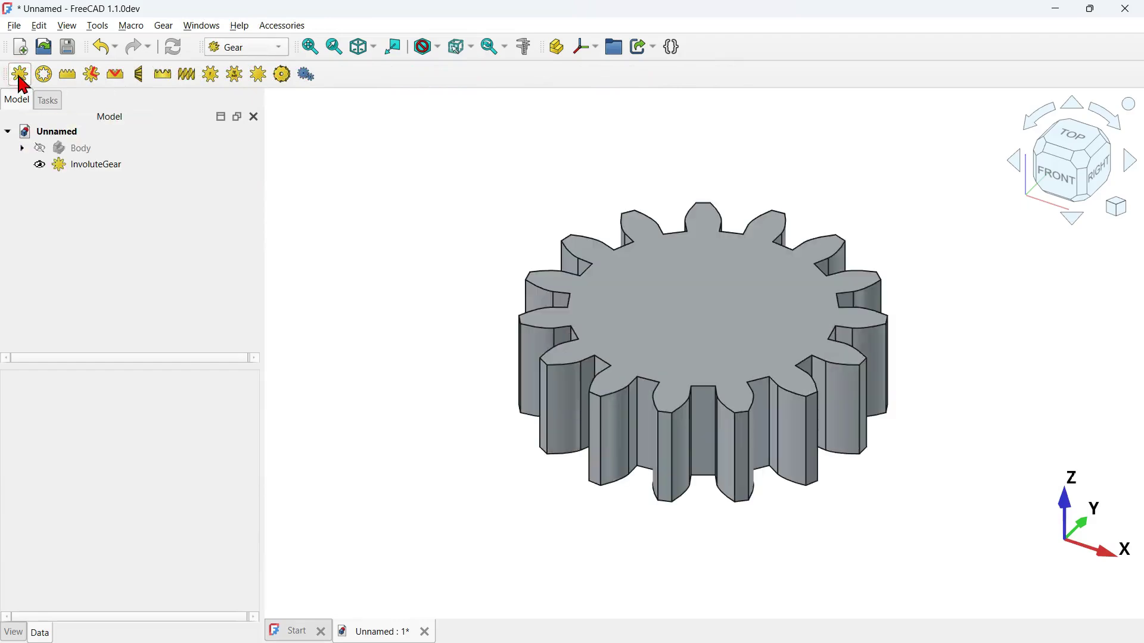
mouse_move(808, 206)
middle_down()
mouse_move(771, 388)
mouse_move(856, 251)
mouse_move(709, 171)
mouse_move(816, 226)
mouse_move(801, 219)
middle_up()
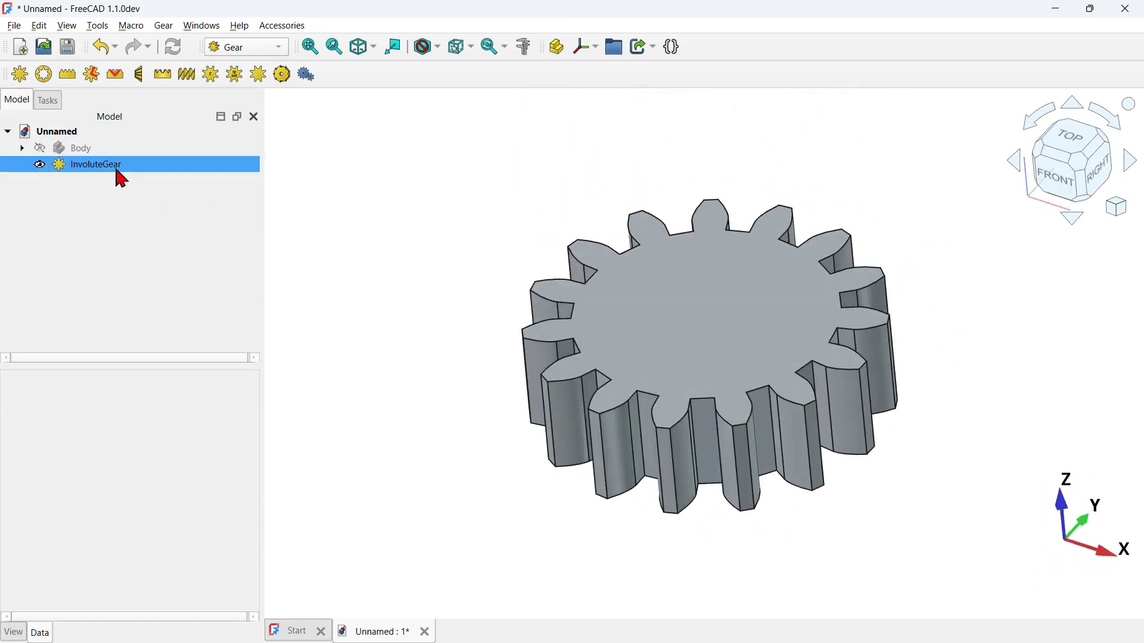
middle_drag(463, 257, 602, 307)
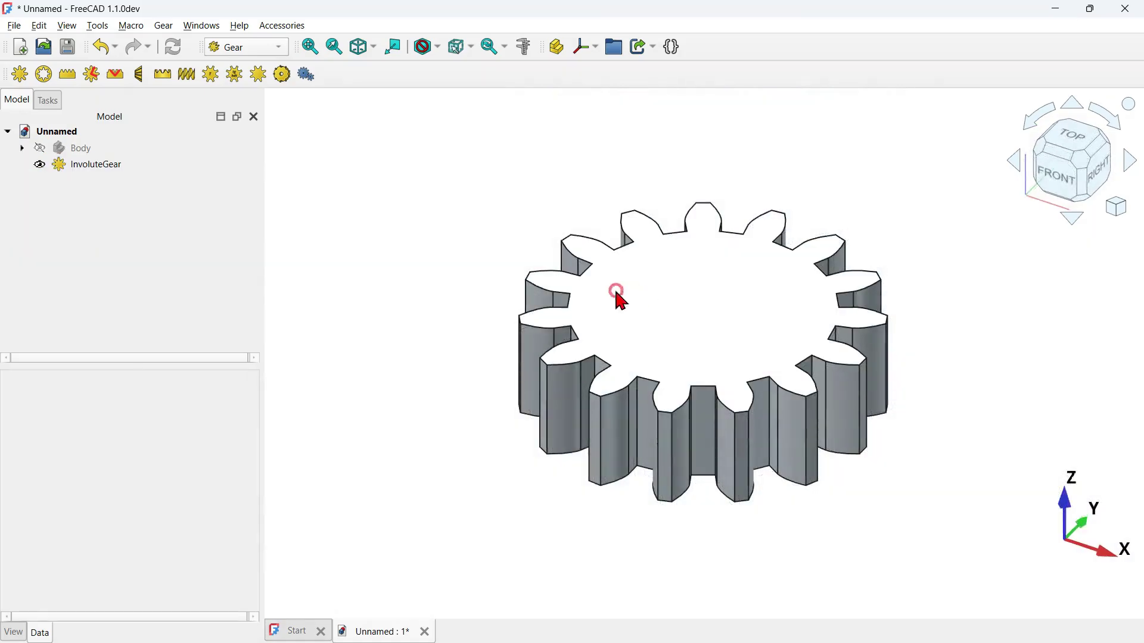
Select the whole involute gear and examine its base dimensions, computed diameters and fillet properties.
click(617, 294)
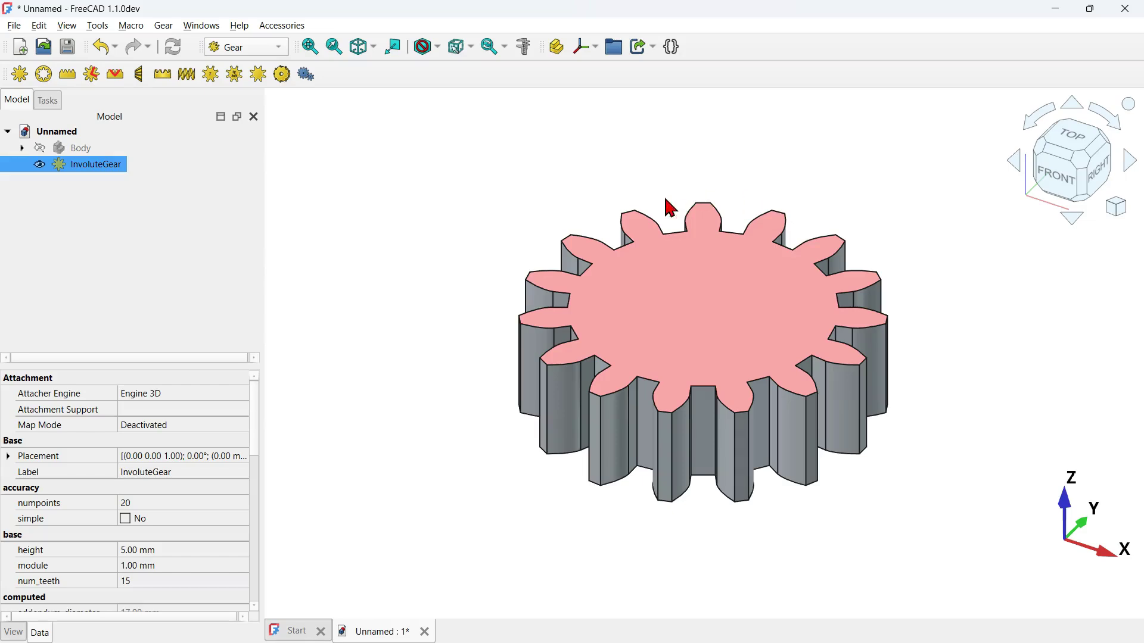
click(411, 202)
click(135, 173)
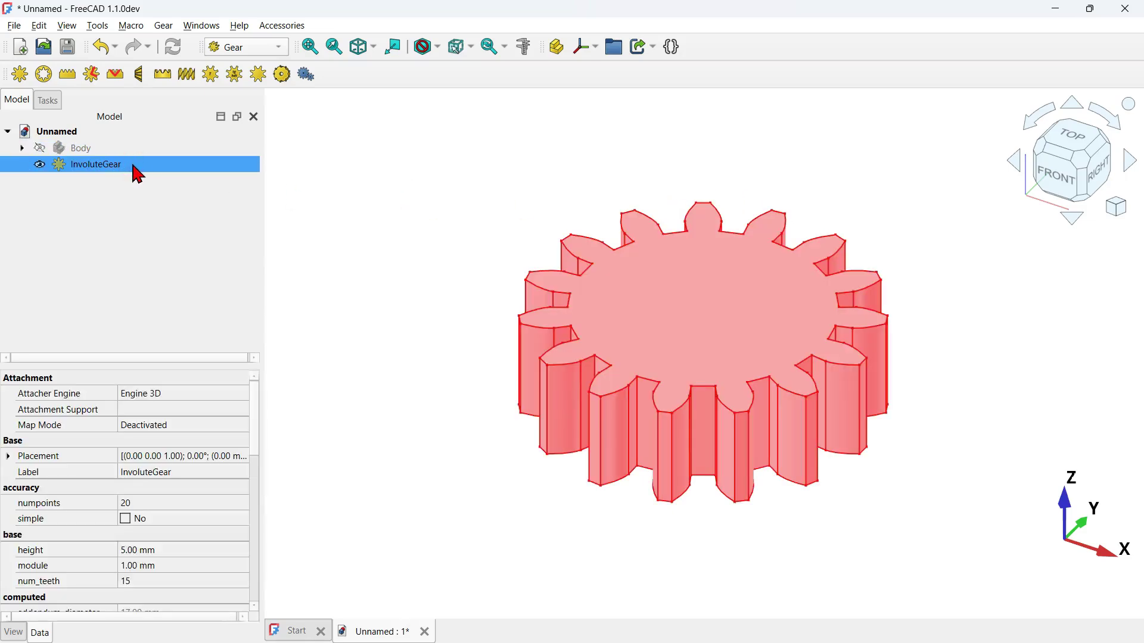
click(169, 395)
scroll(170, 399, down, 1)
scroll(170, 399, up, 1)
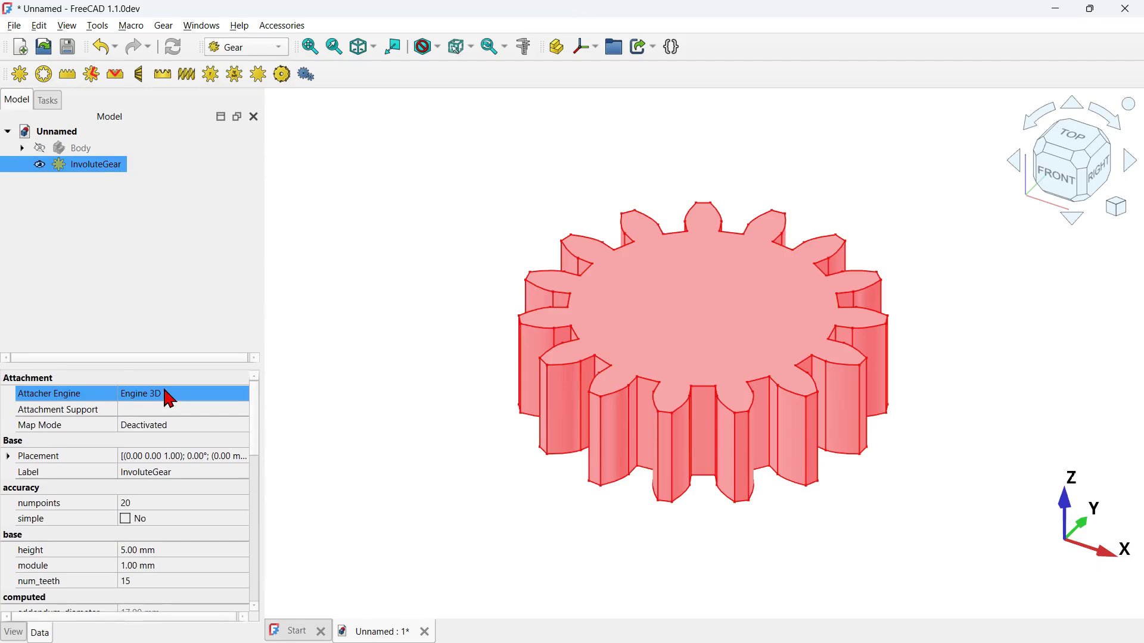
scroll(168, 396, down, 2)
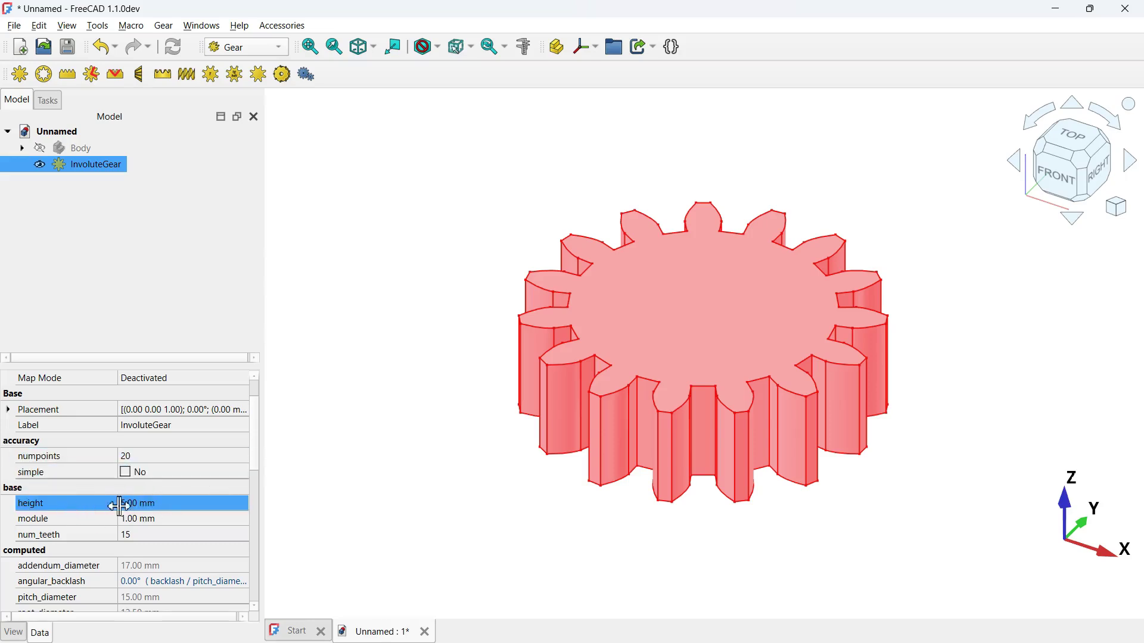
scroll(162, 517, down, 2)
scroll(161, 516, down, 2)
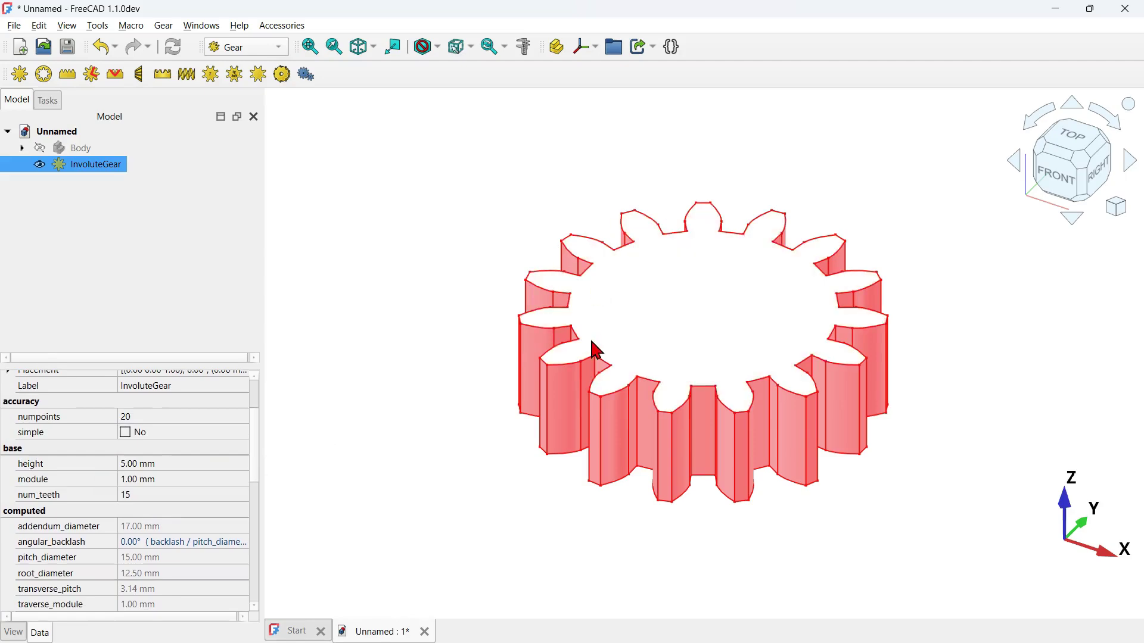
scroll(137, 498, up, 3)
click(255, 405)
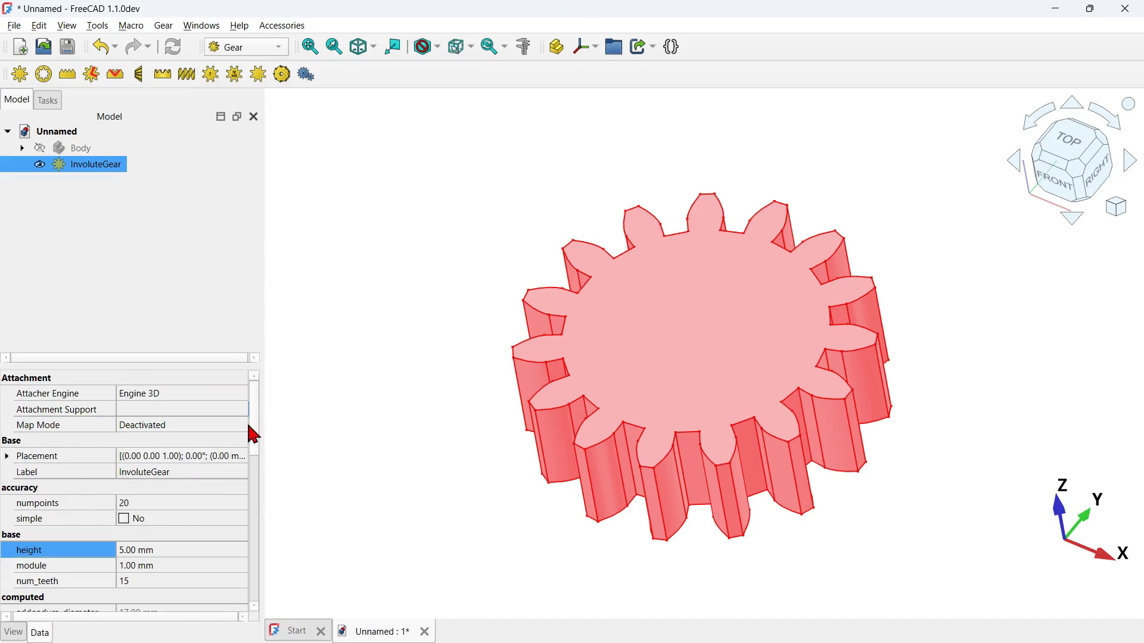
drag(257, 441, 255, 498)
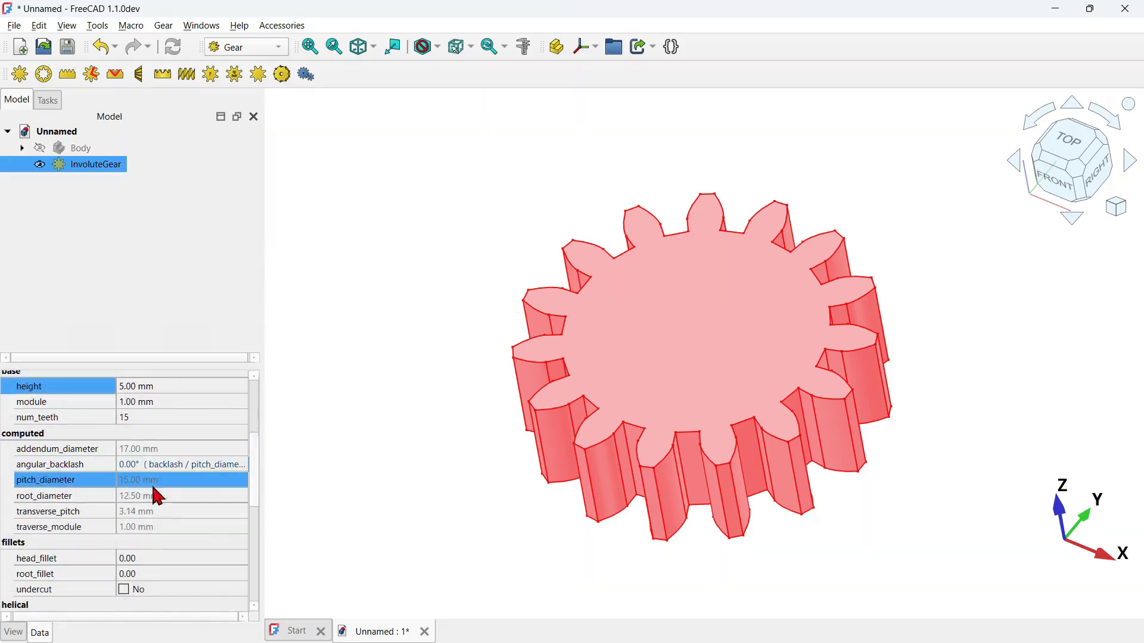
click(140, 451)
click(166, 446)
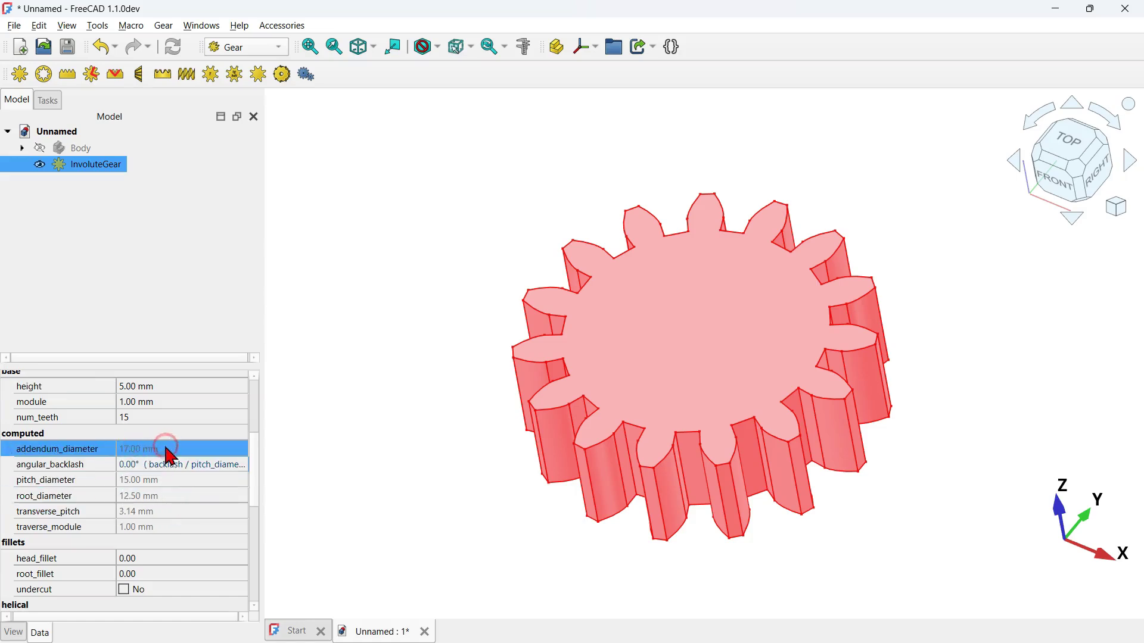
Set the involute gear's height to 12 mm and close the Start page.
click(183, 386)
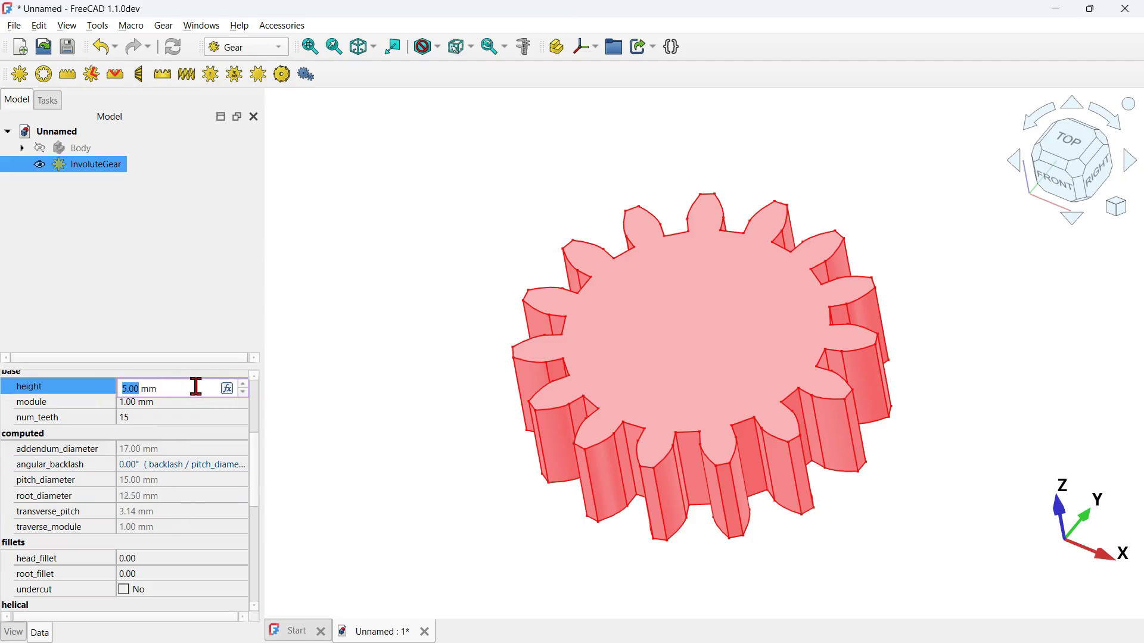
triple_click(168, 387)
text(12)
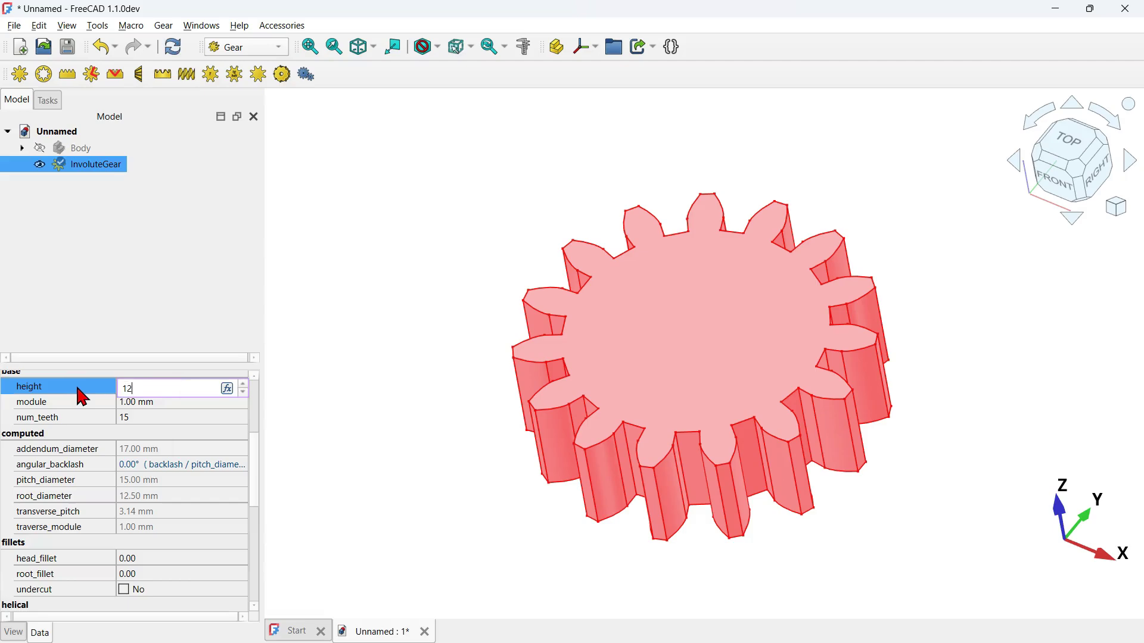
key(ctrl+Tab)
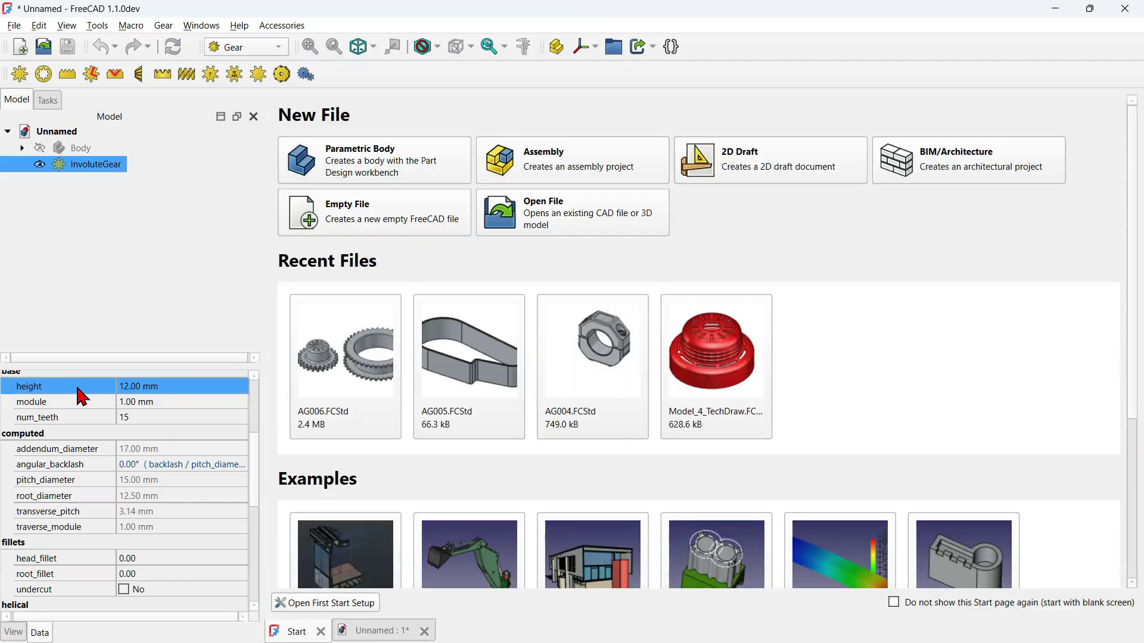
click(321, 634)
scroll(795, 323, down, 5)
Set the involute gear's module to 4 mm.
click(102, 405)
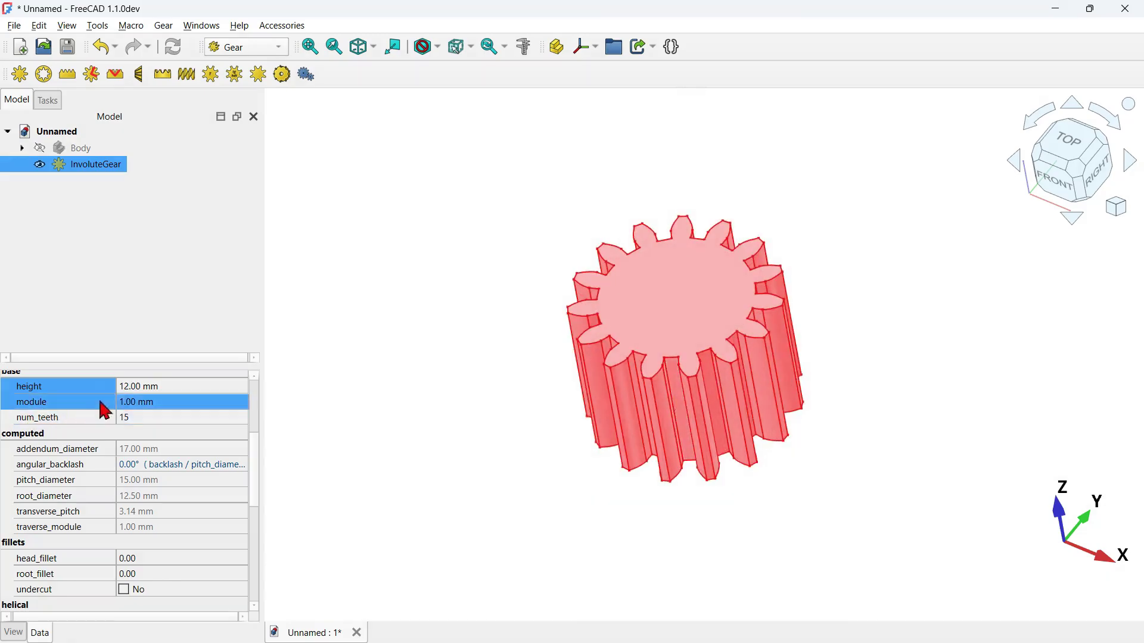
click(204, 400)
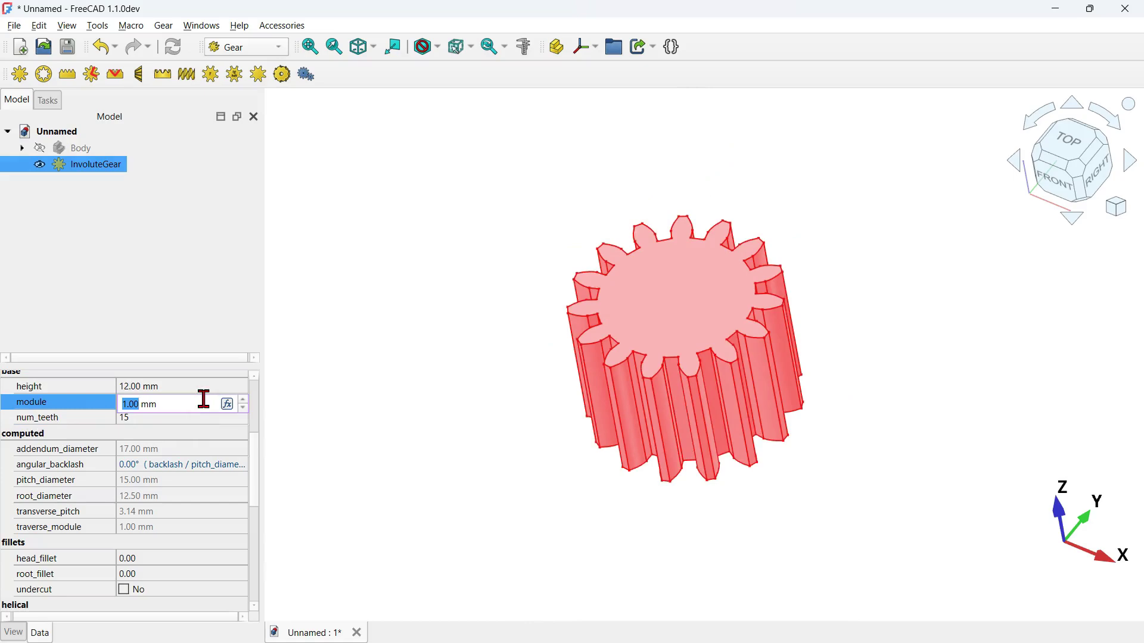
text(4)
key(Return)
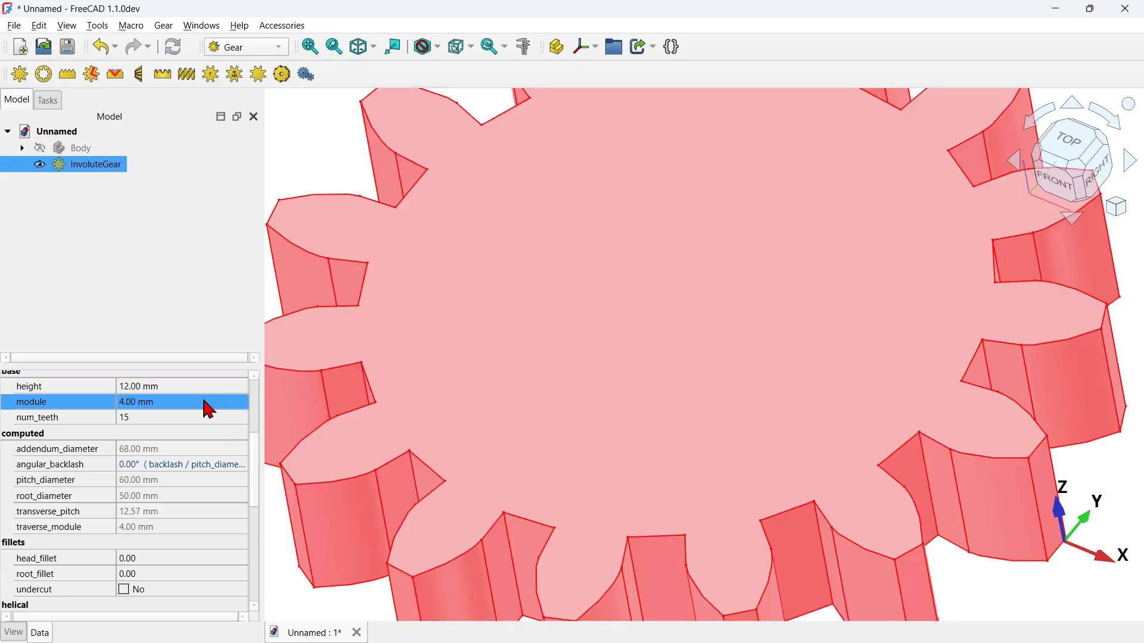
scroll(651, 365, down, 5)
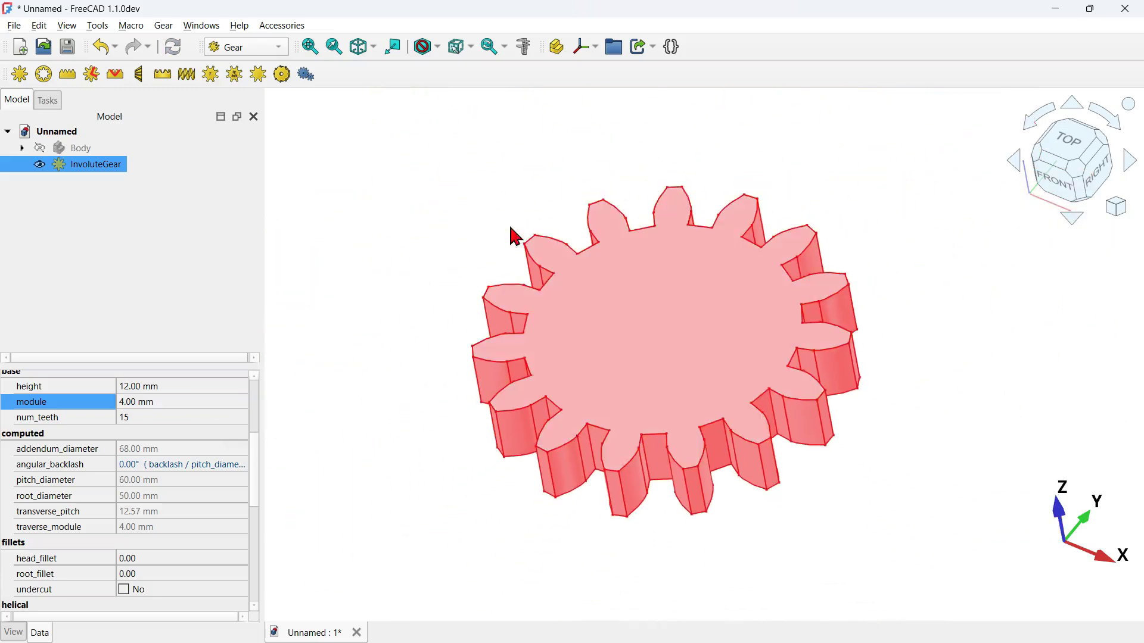
Set the involute gear's number of teeth to 24.
click(219, 418)
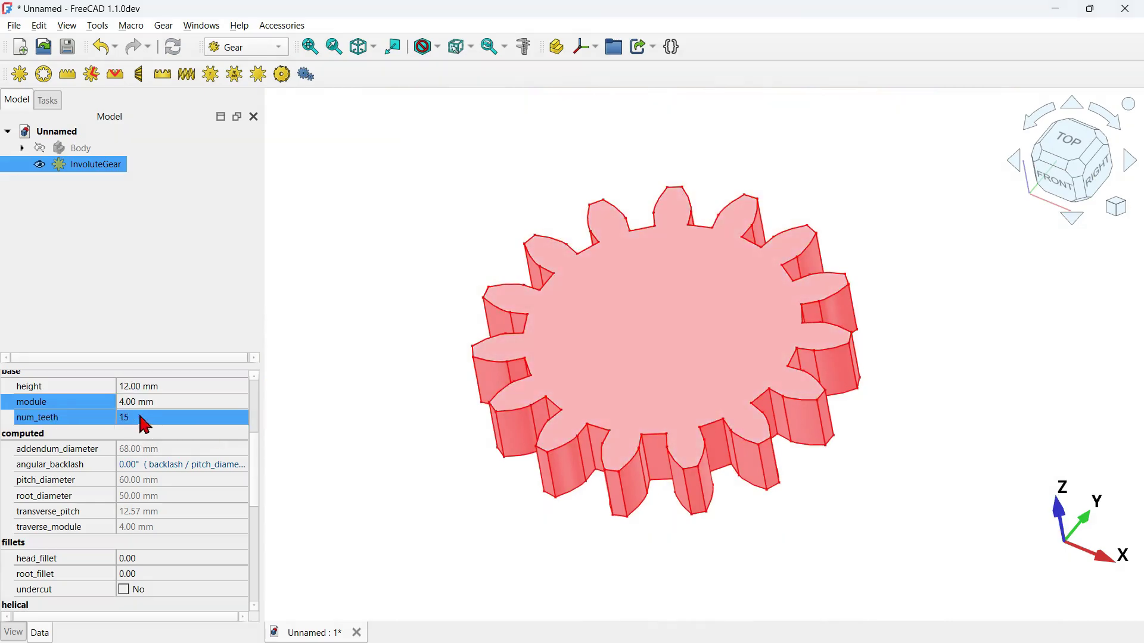
click(201, 417)
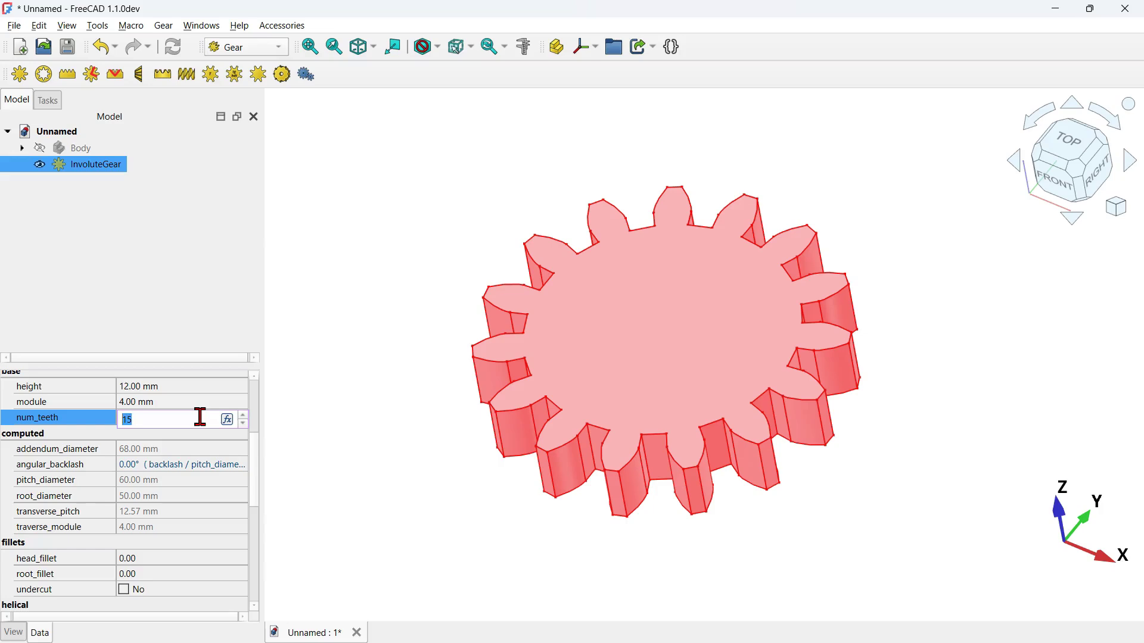
key(Return)
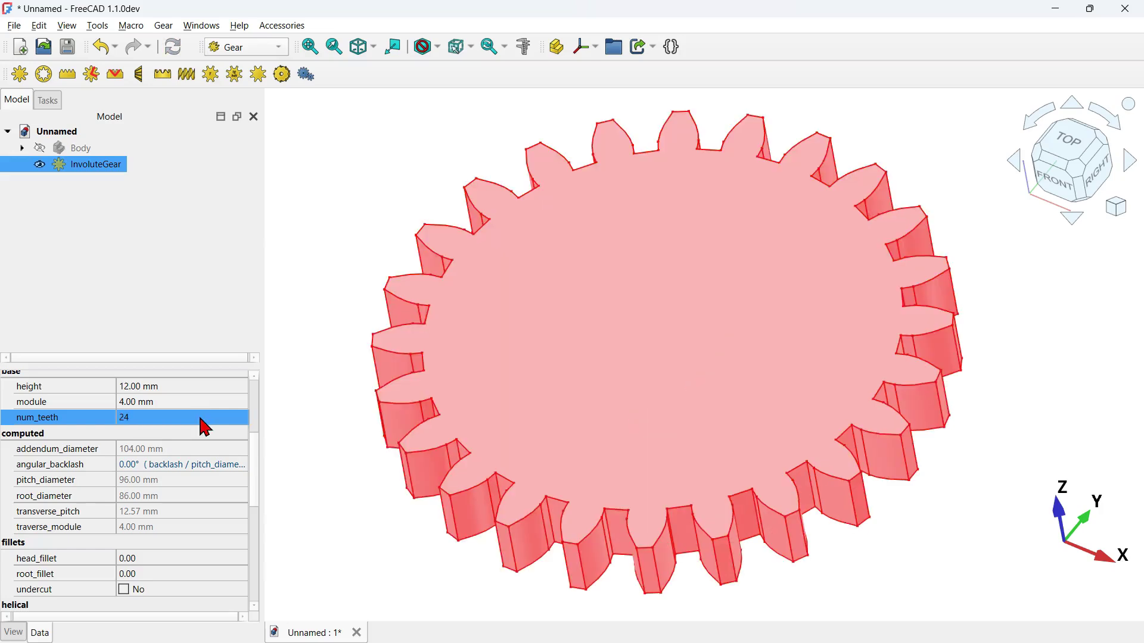
scroll(709, 326, down, 3)
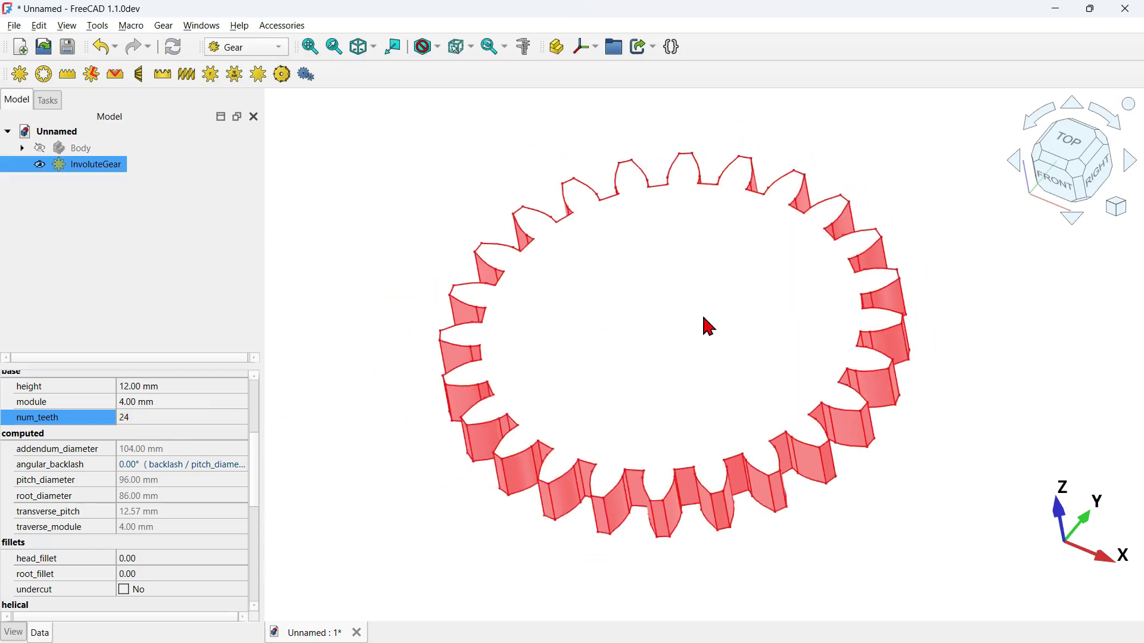
Set the involute gear's head fillet to 0.10 to round the tooth tips.
drag(255, 454, 260, 511)
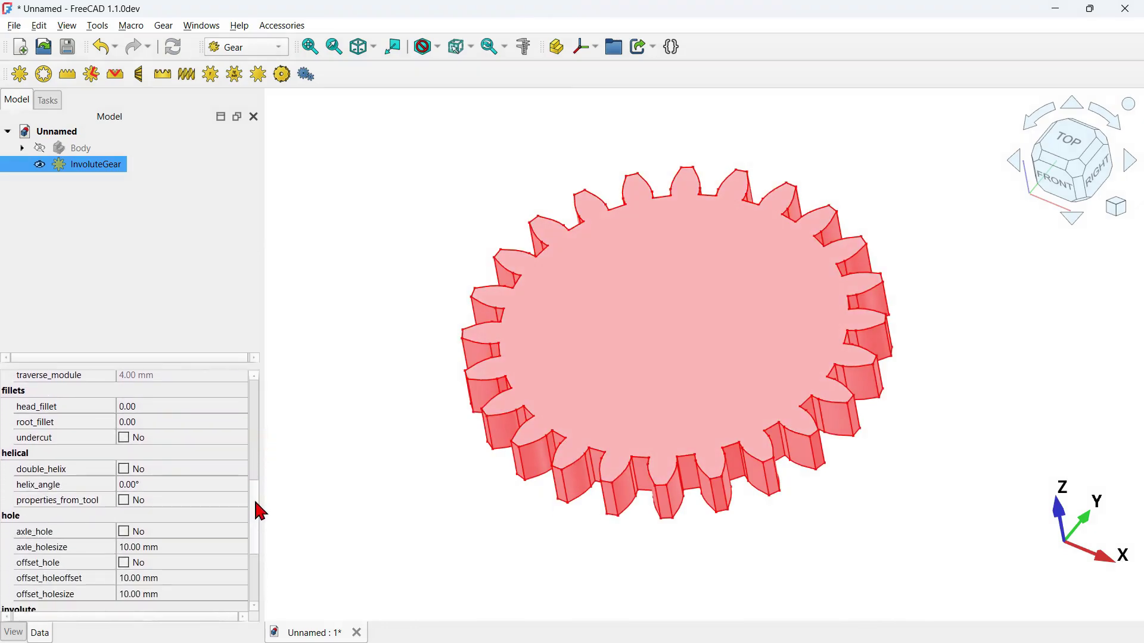
click(166, 474)
mouse_move(257, 524)
mouse_down()
mouse_move(257, 583)
mouse_move(255, 489)
mouse_move(257, 507)
mouse_up()
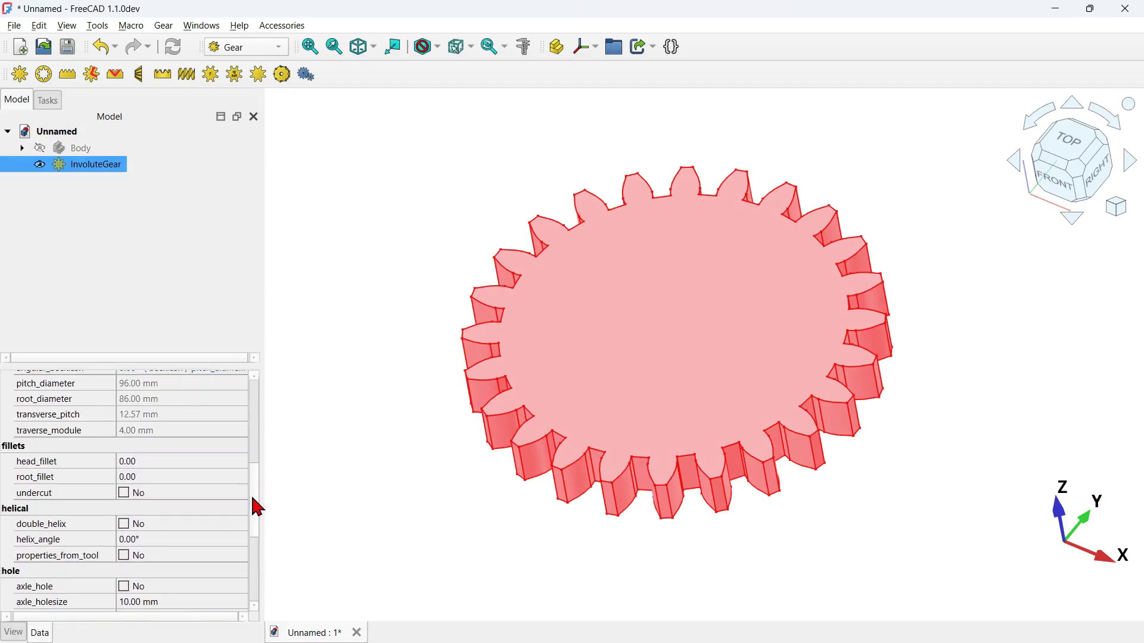
click(89, 477)
click(238, 467)
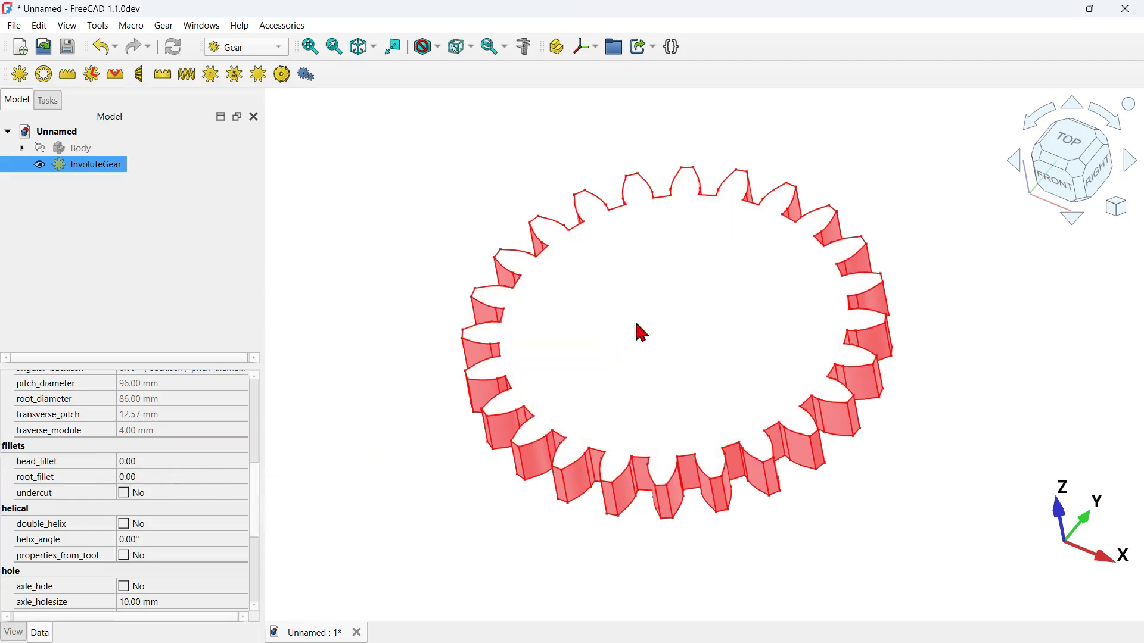
click(1067, 147)
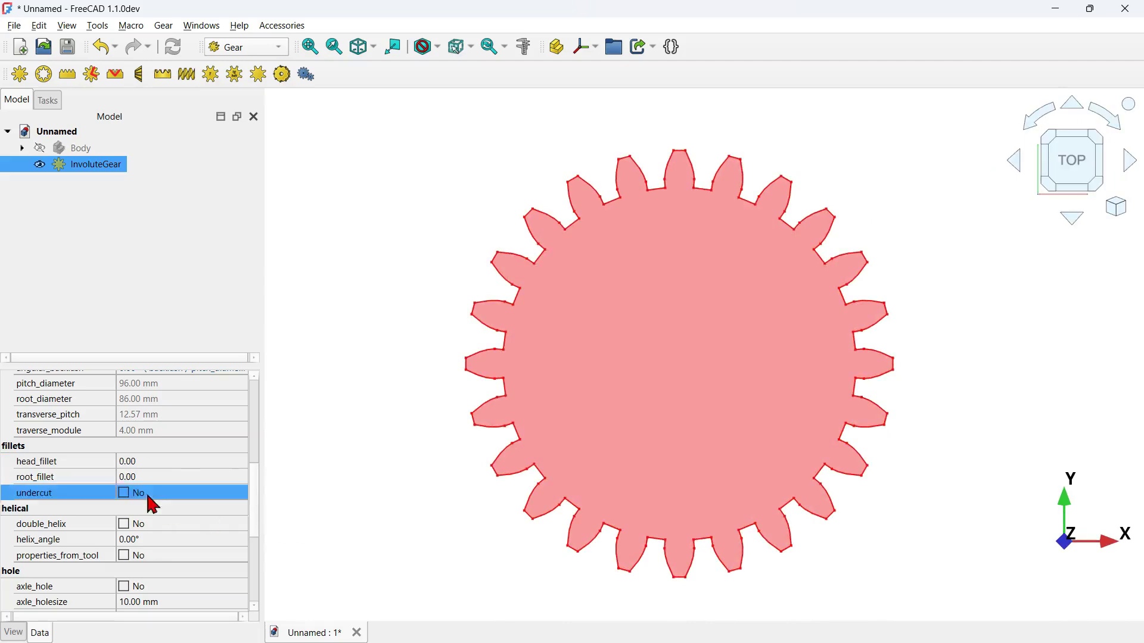
click(208, 465)
click(207, 463)
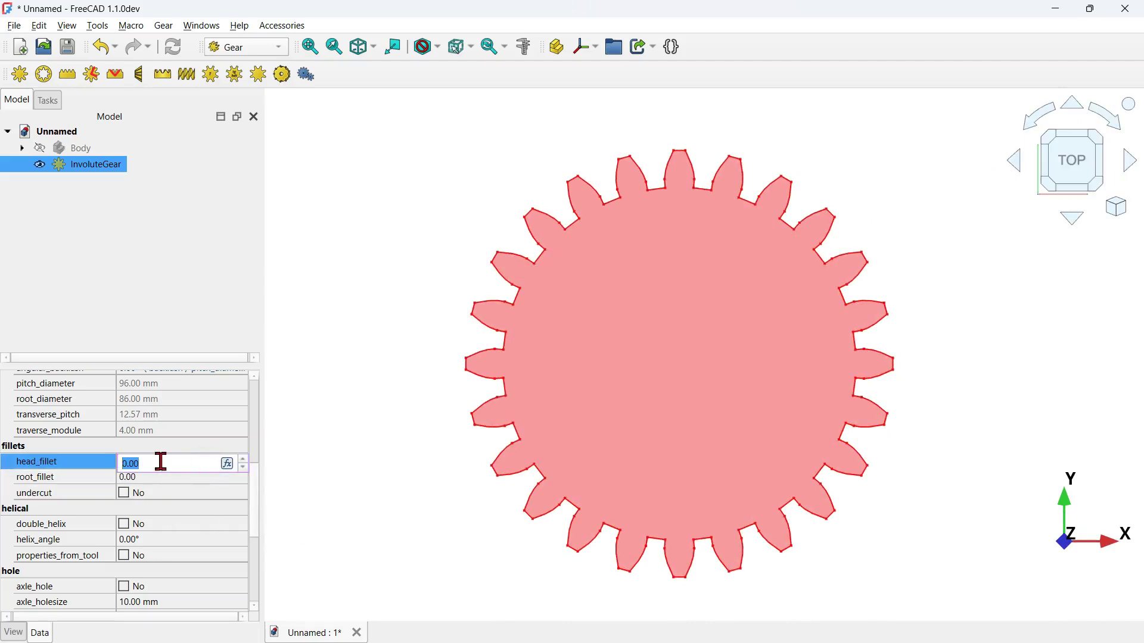
text(0)
key(Return)
scroll(505, 251, up, 5)
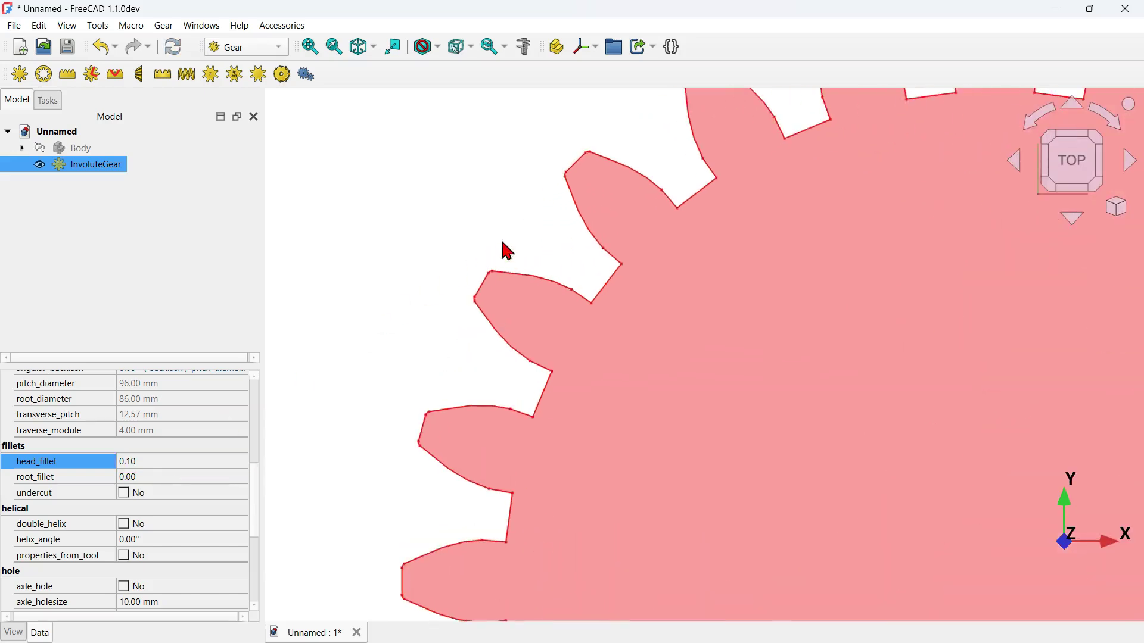
Set the involute gear's root fillet to 0.10 to round the tooth roots.
middle_drag(483, 318, 541, 327)
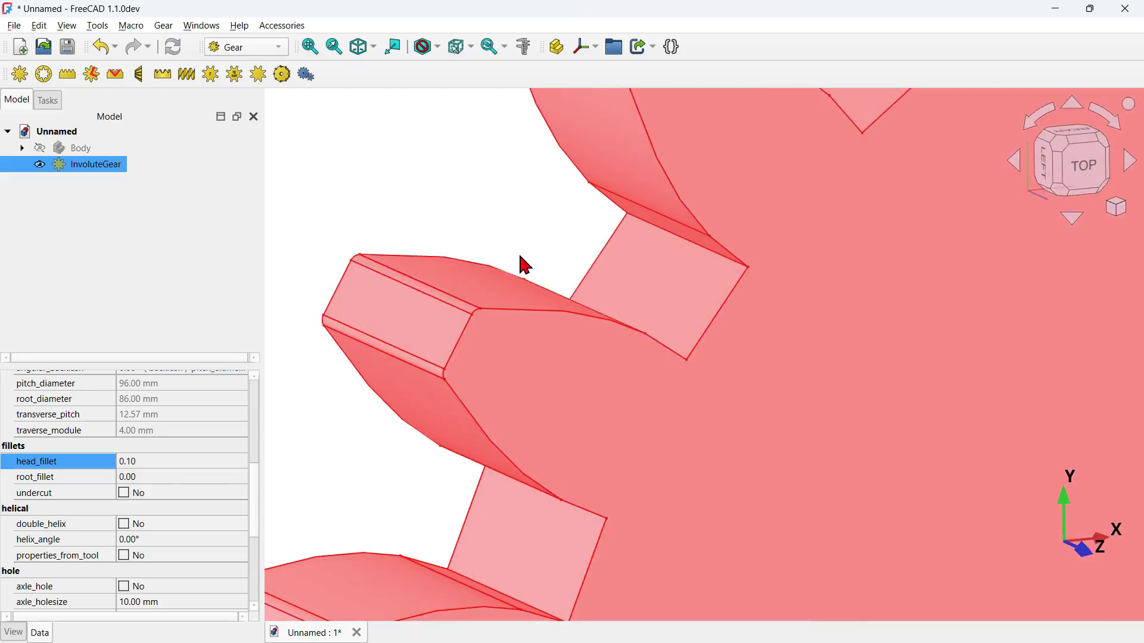
scroll(395, 227, down, 3)
click(189, 479)
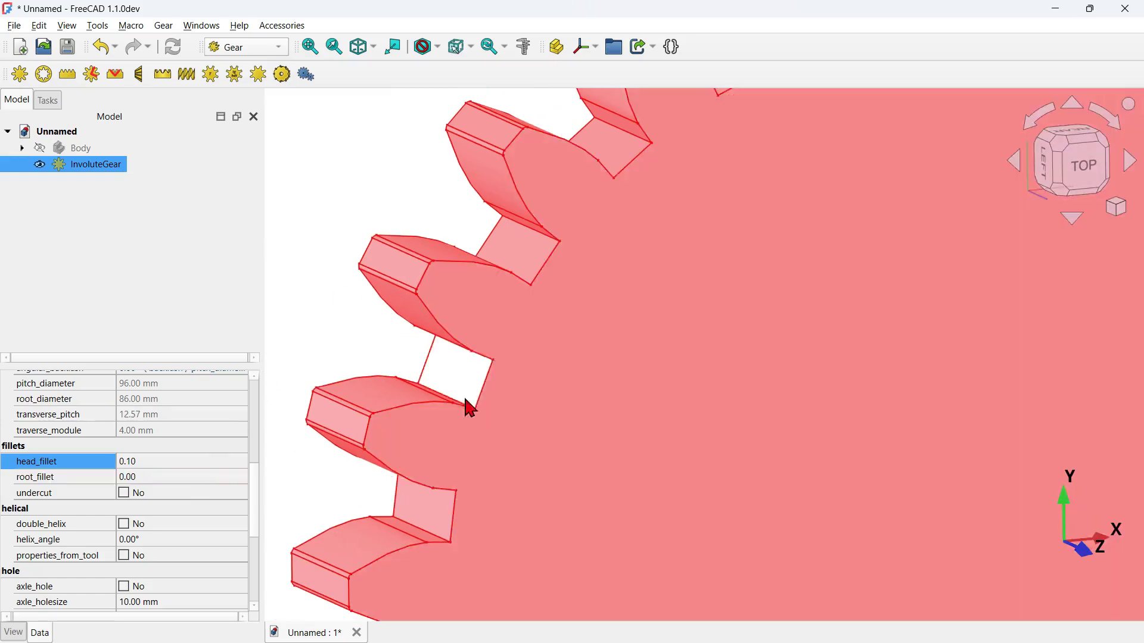
middle_drag(467, 403, 498, 395)
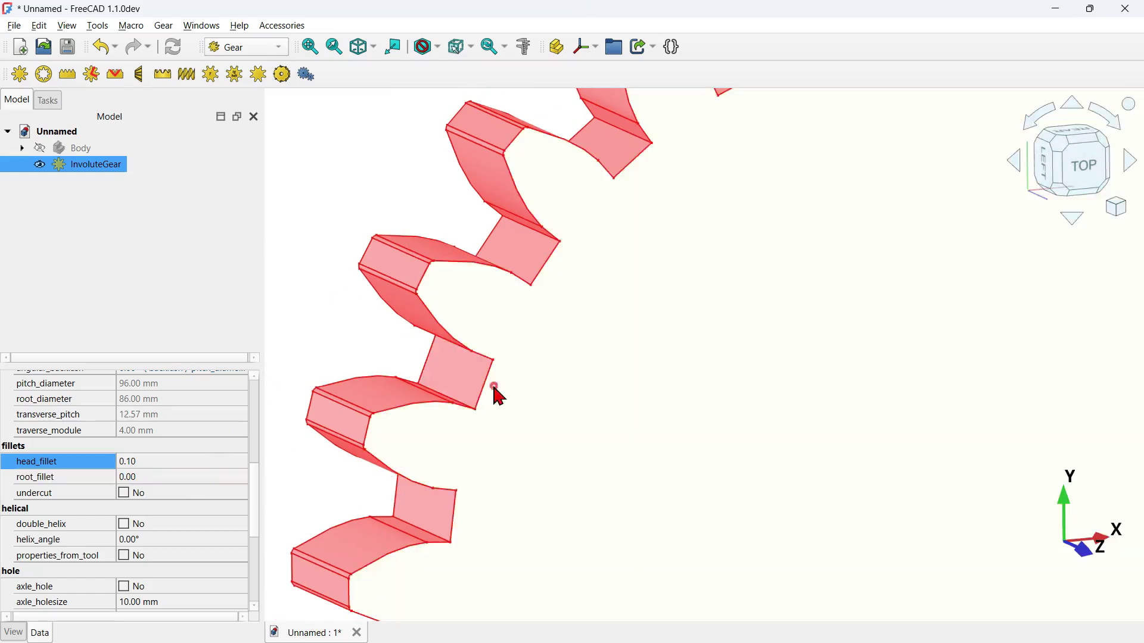
click(203, 481)
click(202, 479)
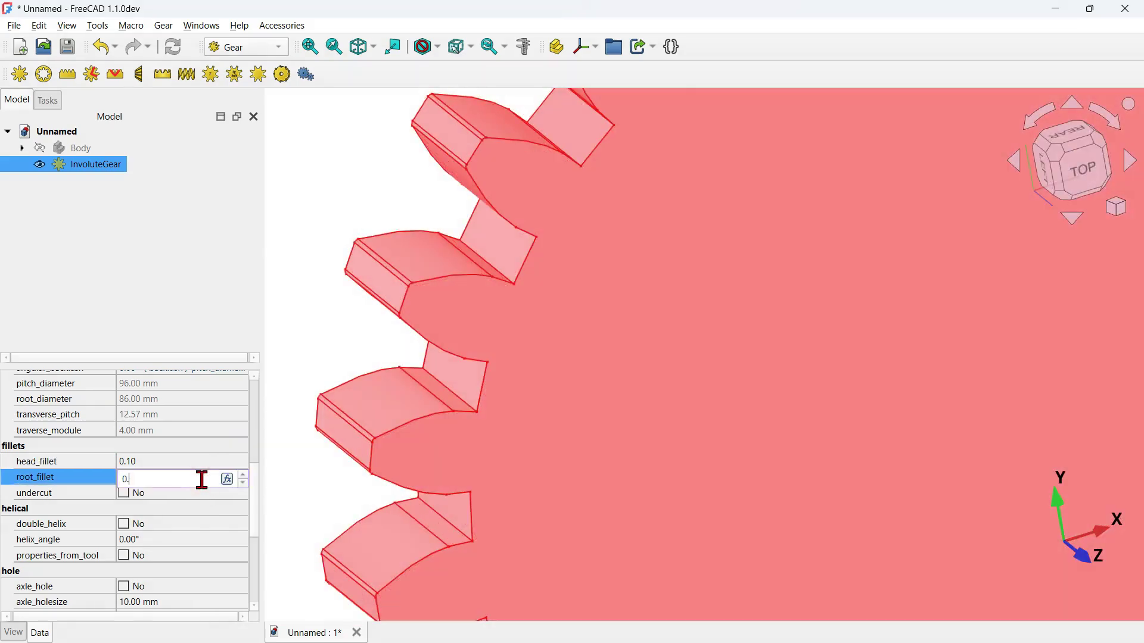
key(Return)
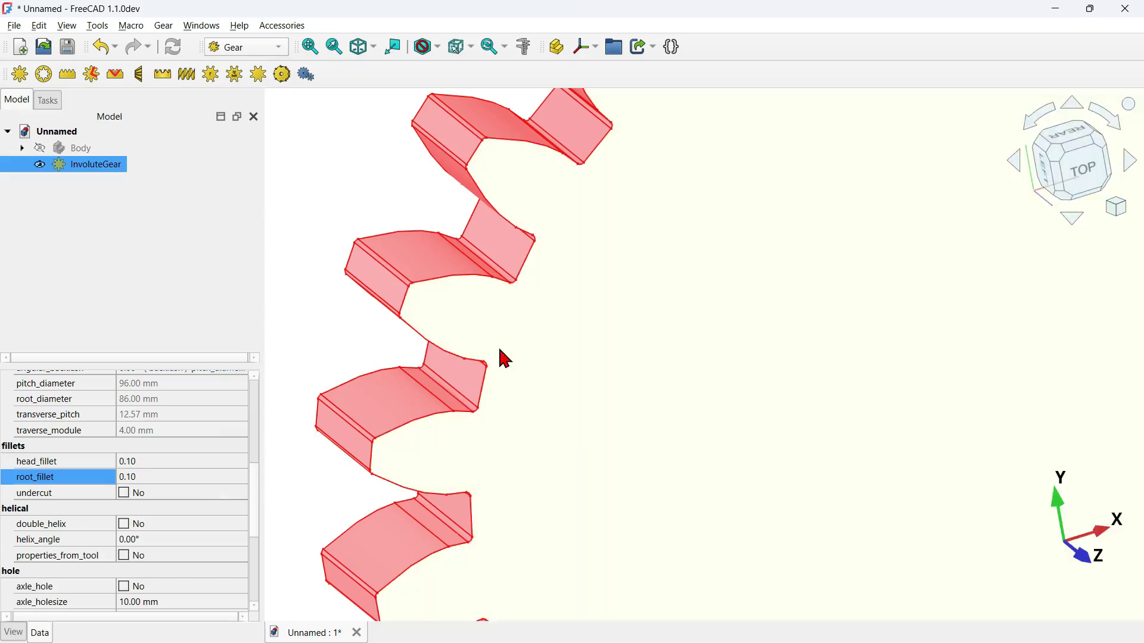
Enable undercut on the involute gear and compare the result with the hubbed gear in the AG006 reference model.
scroll(389, 384, down, 6)
click(187, 498)
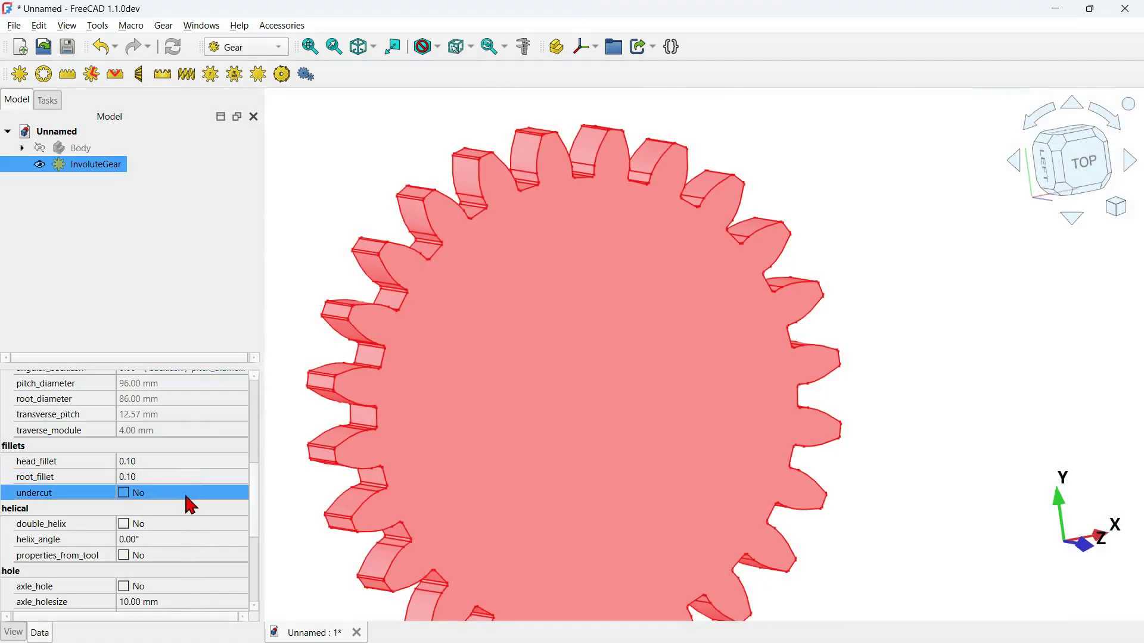
click(186, 498)
middle_drag(470, 324, 407, 357)
key(0)
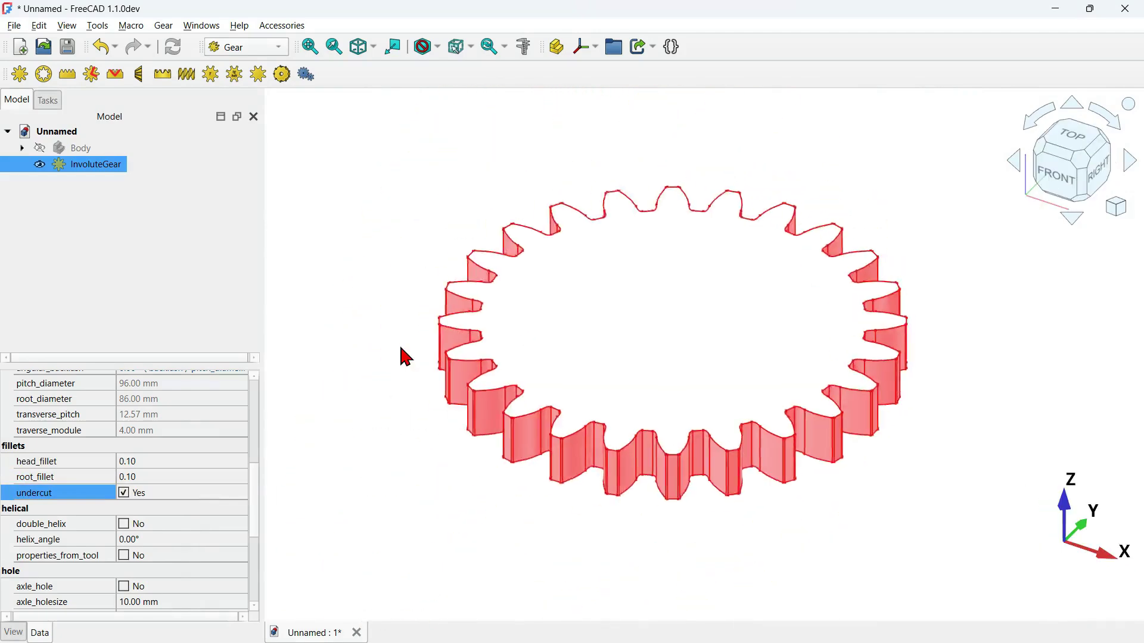
click(502, 287)
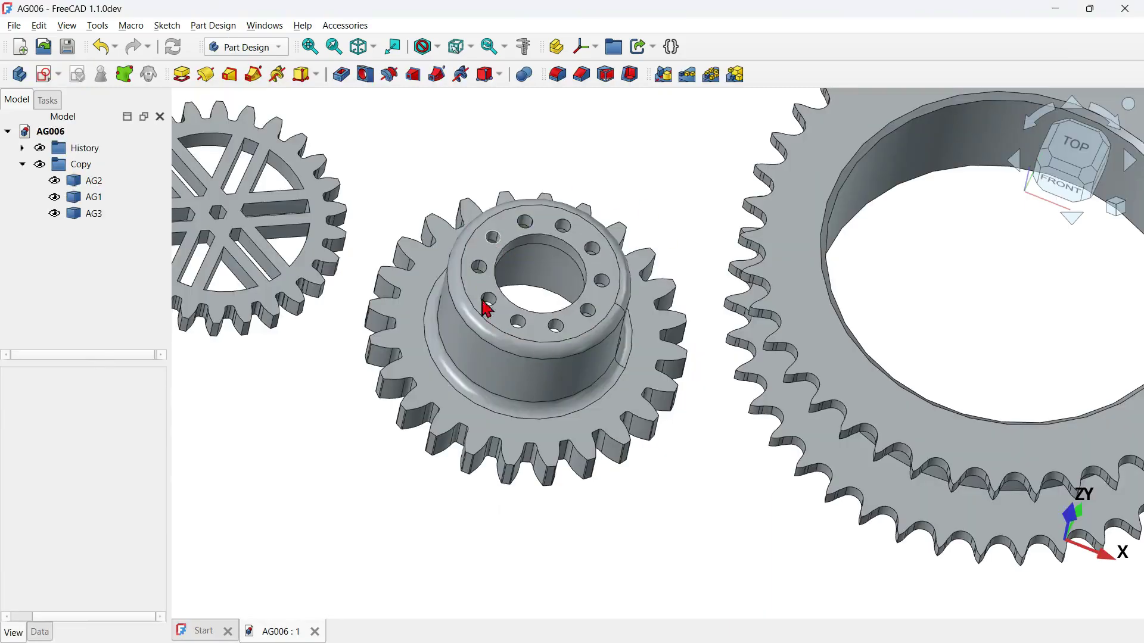
middle_drag(500, 408, 533, 416)
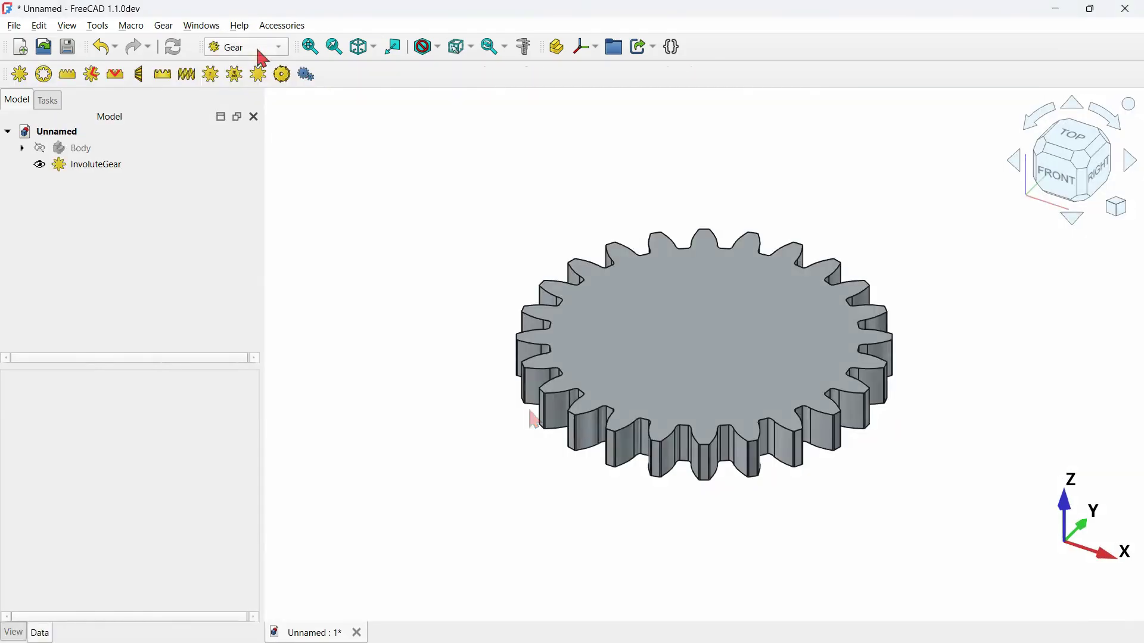
Switch to the Part Design workbench and create a new body using the involute gear as its base feature.
click(259, 51)
click(263, 11)
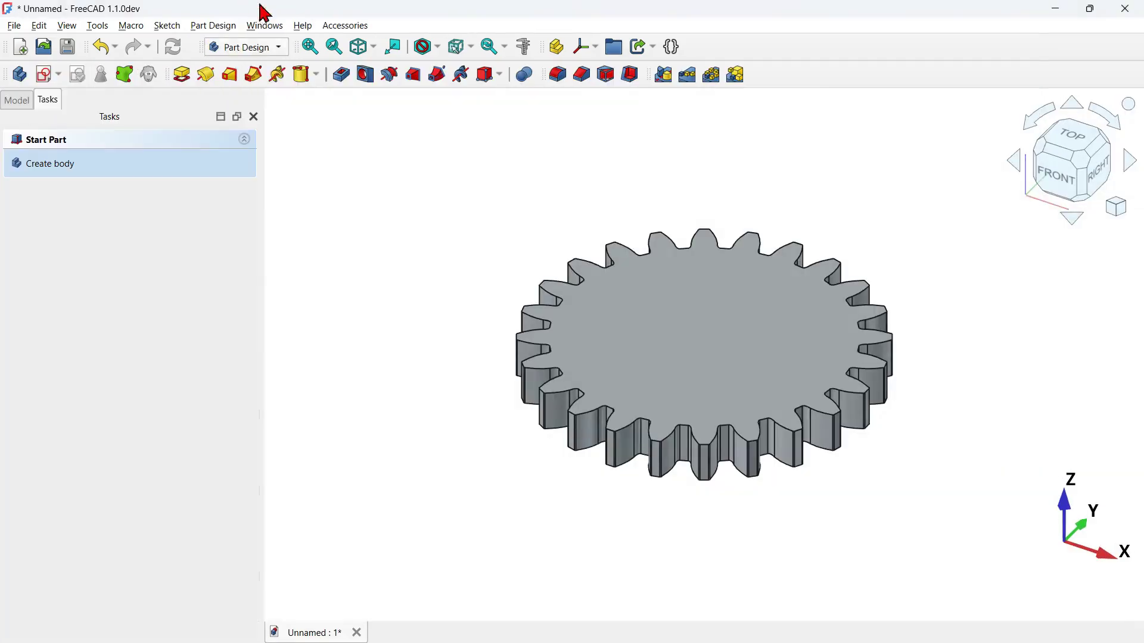
click(24, 101)
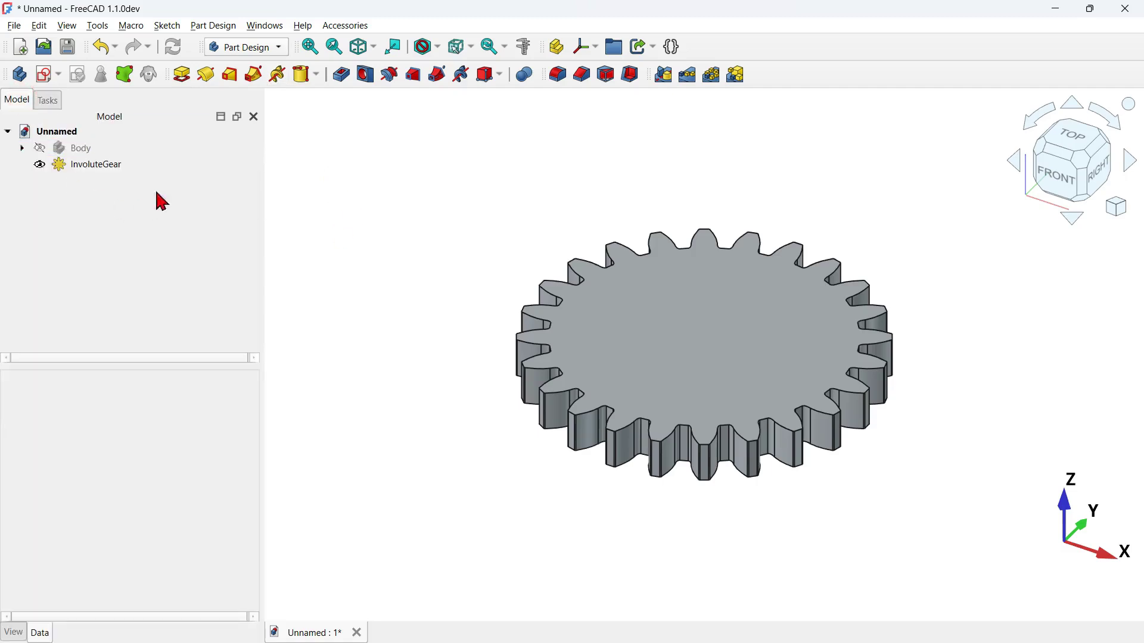
click(78, 174)
click(475, 158)
click(101, 169)
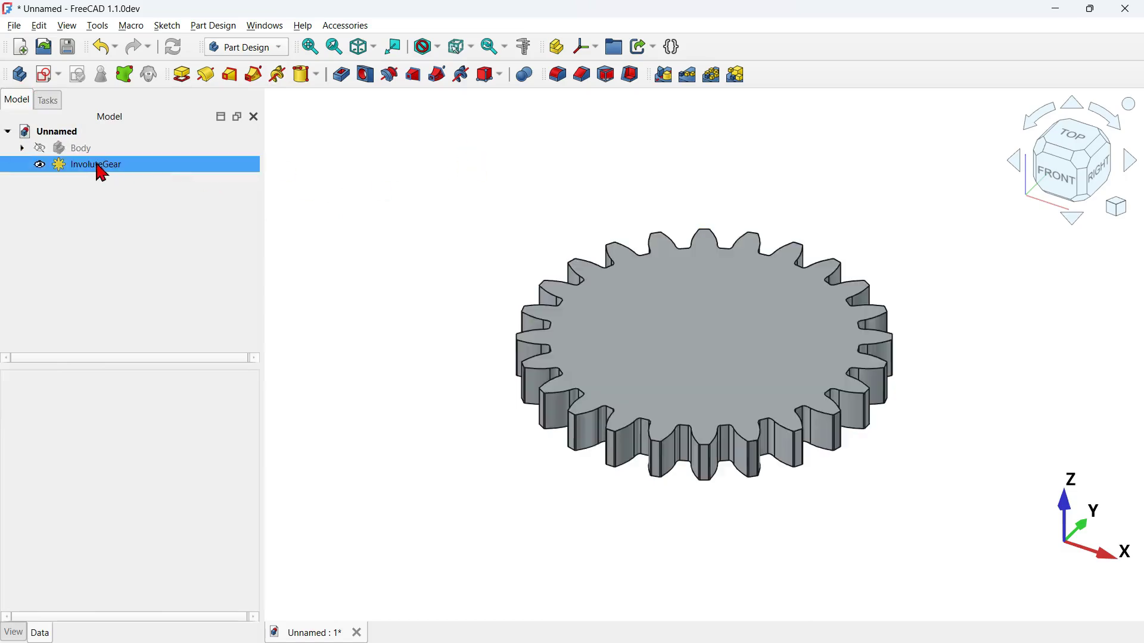
click(173, 162)
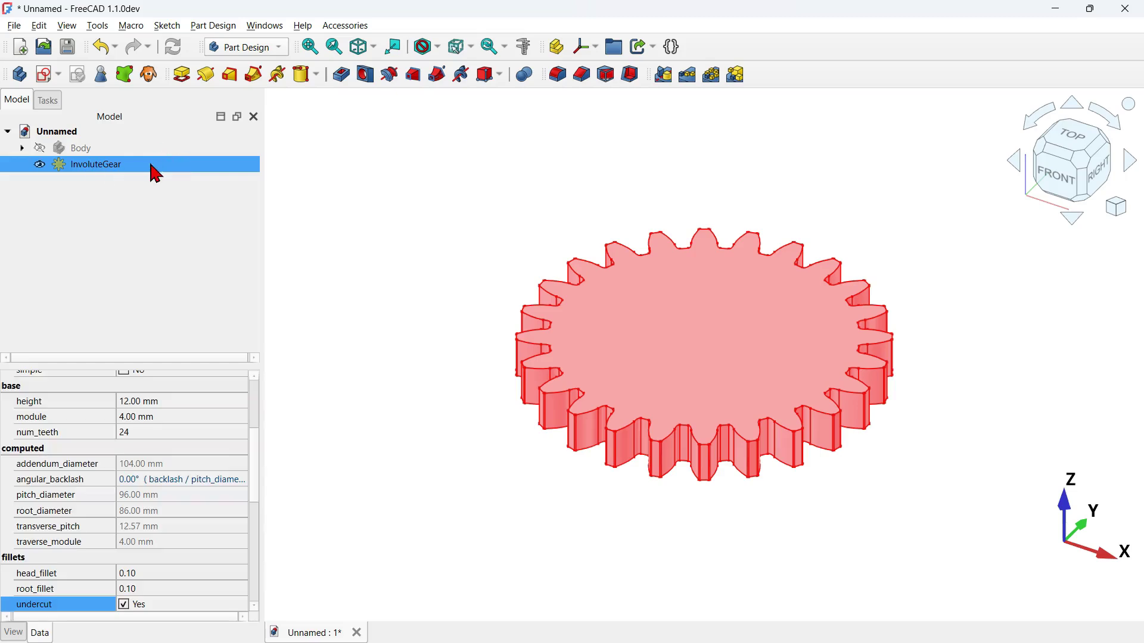
click(21, 75)
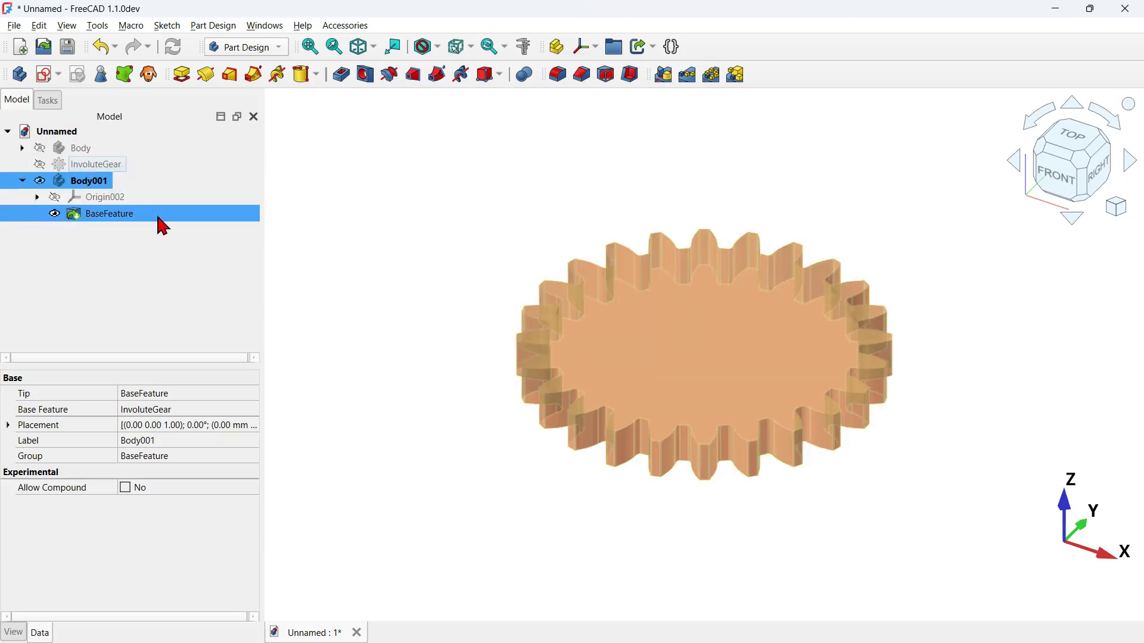
Hide the new body's base feature and show it again to check what the body contains.
click(54, 214)
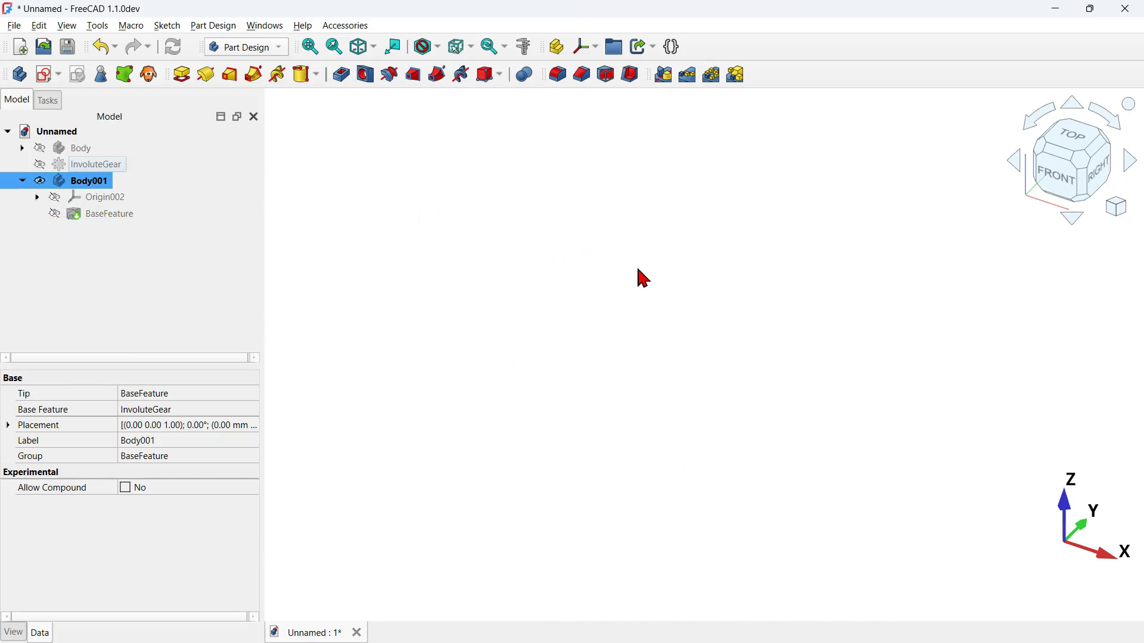
click(55, 215)
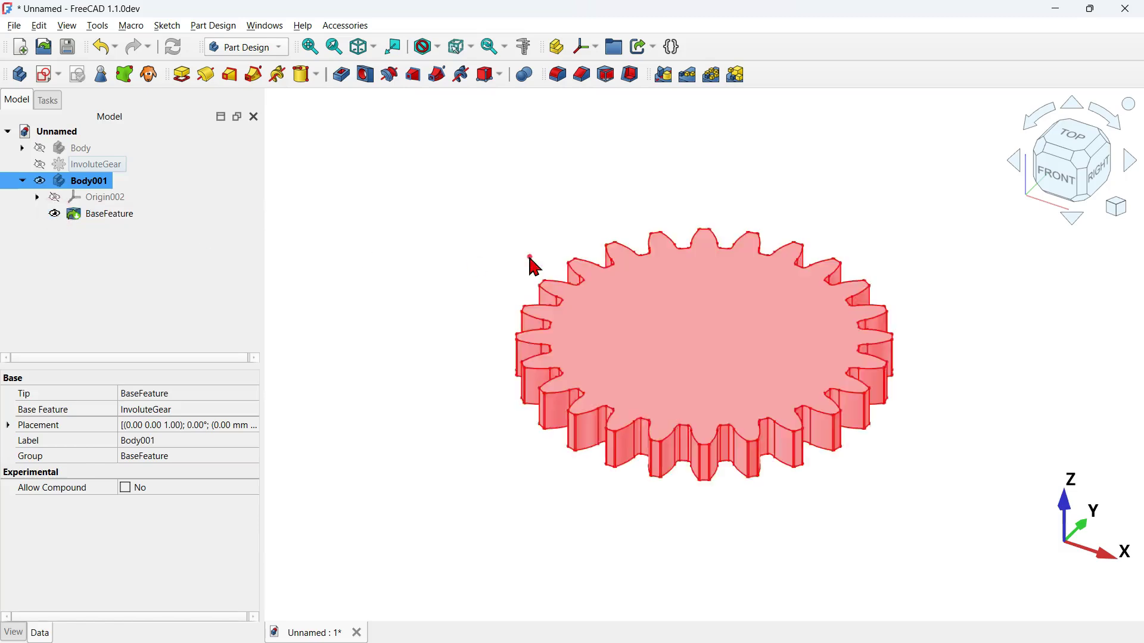
click(530, 258)
click(431, 203)
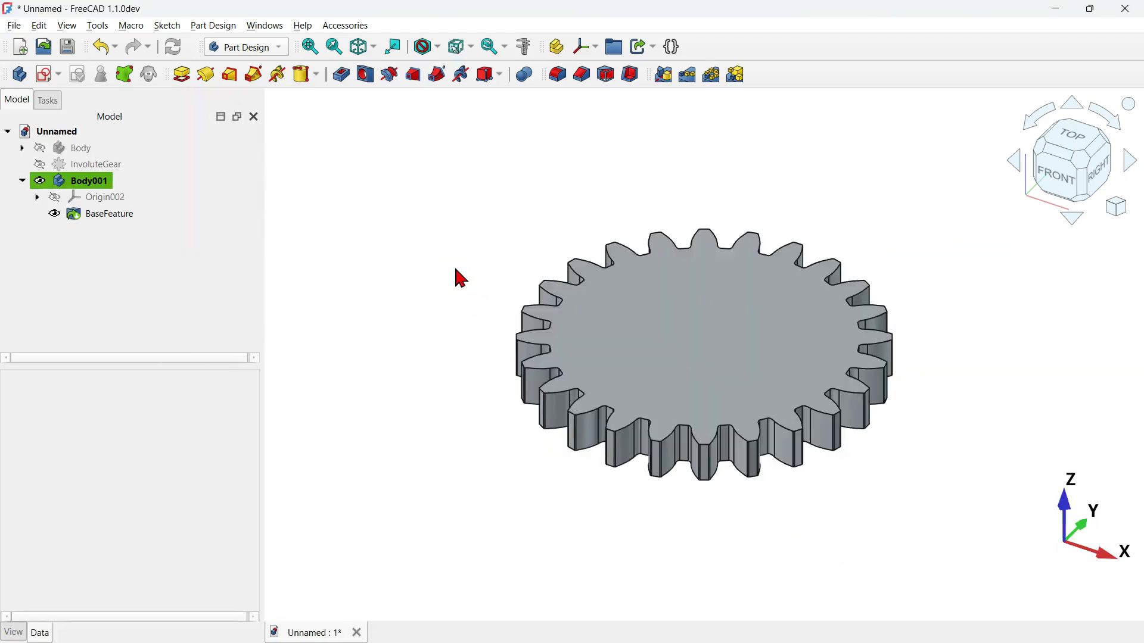
click(99, 149)
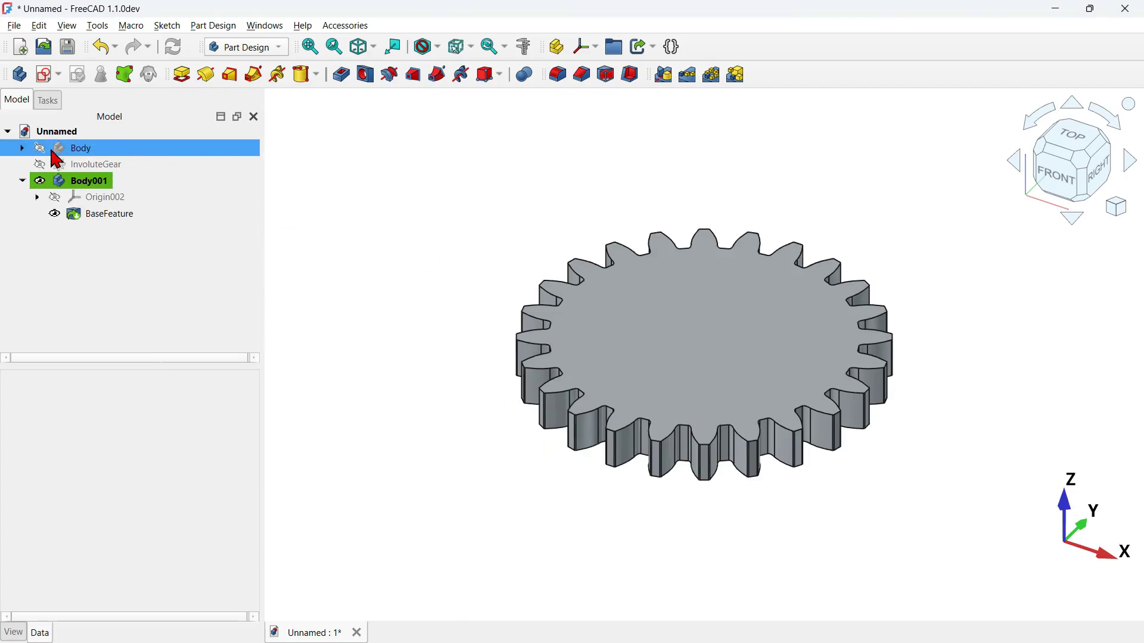
click(433, 184)
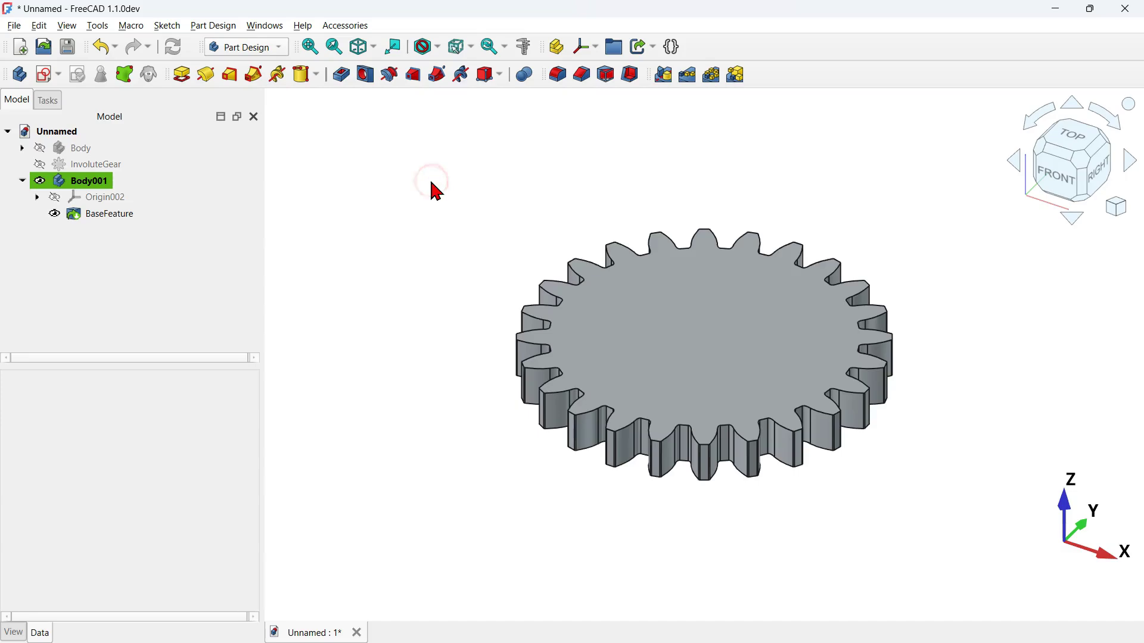
Add an additive cylinder attached to the gear's upper face, with radius 30 mm and height 35 mm.
click(303, 80)
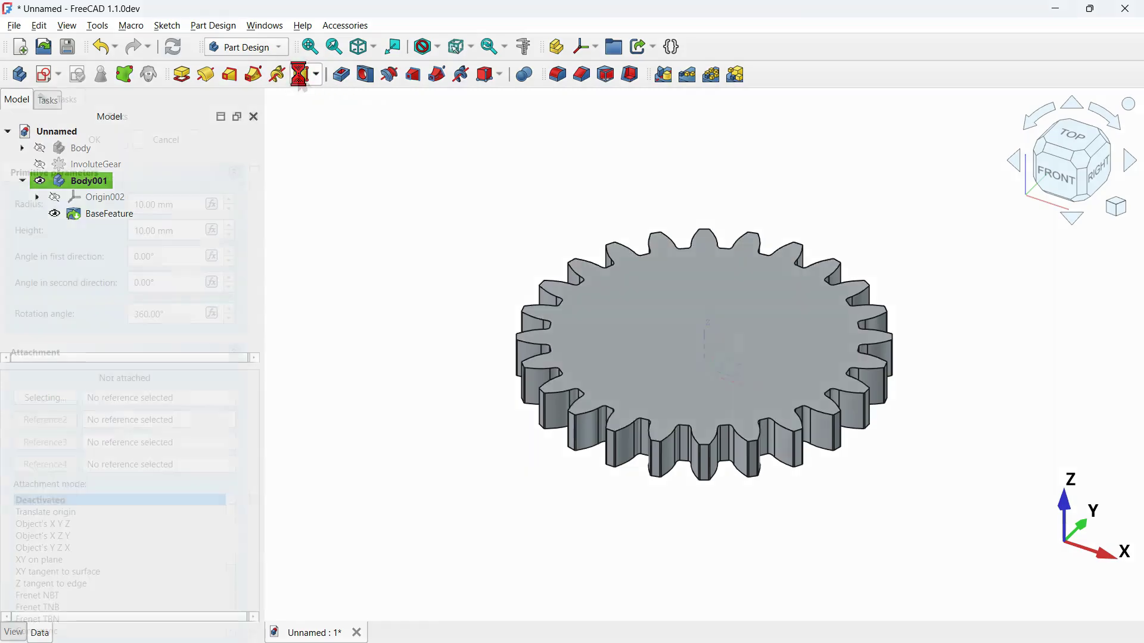
click(640, 310)
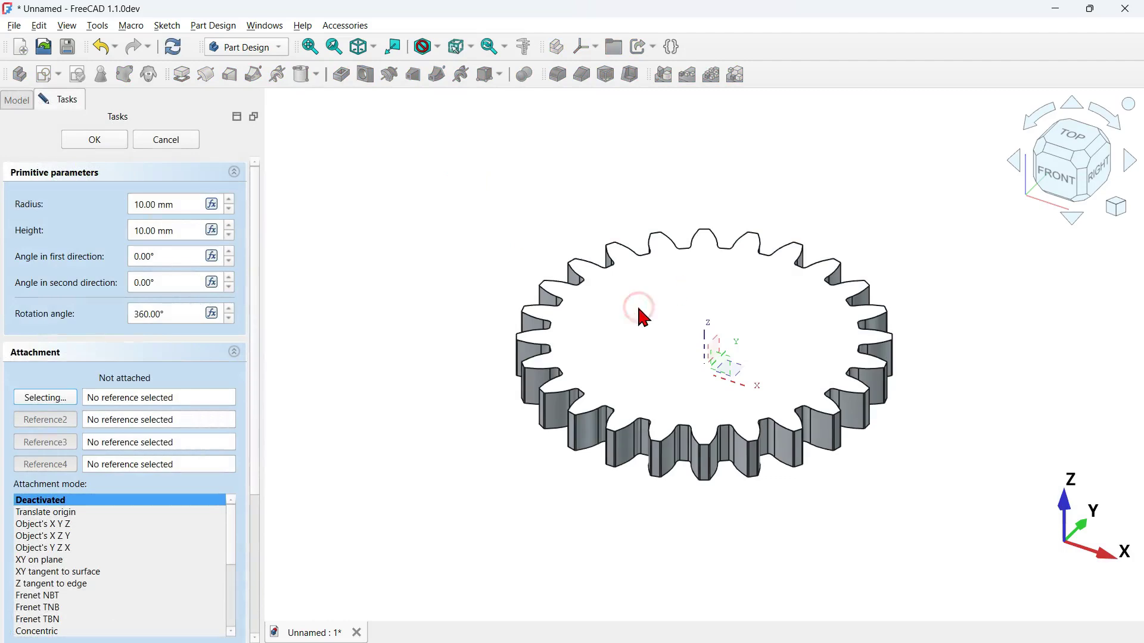
scroll(726, 320, up, 2)
click(199, 198)
text(30)
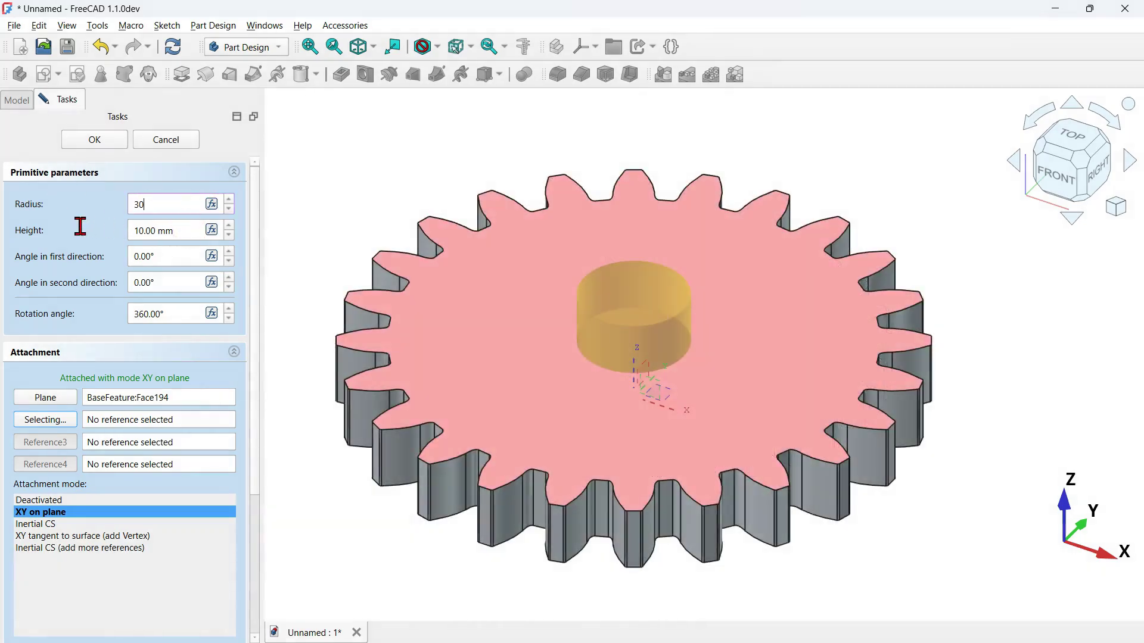
key(Tab)
text(35)
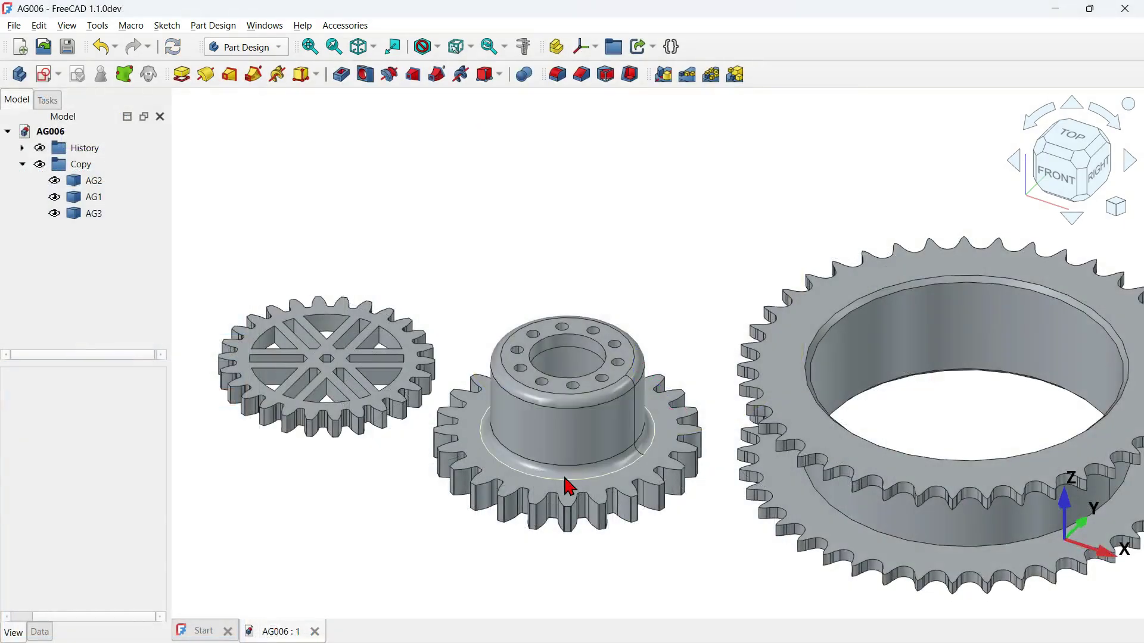
Fillet the cylindrical hub's upper rim and its base edge on the gear face with a 4 mm radius.
scroll(567, 485, up, 2)
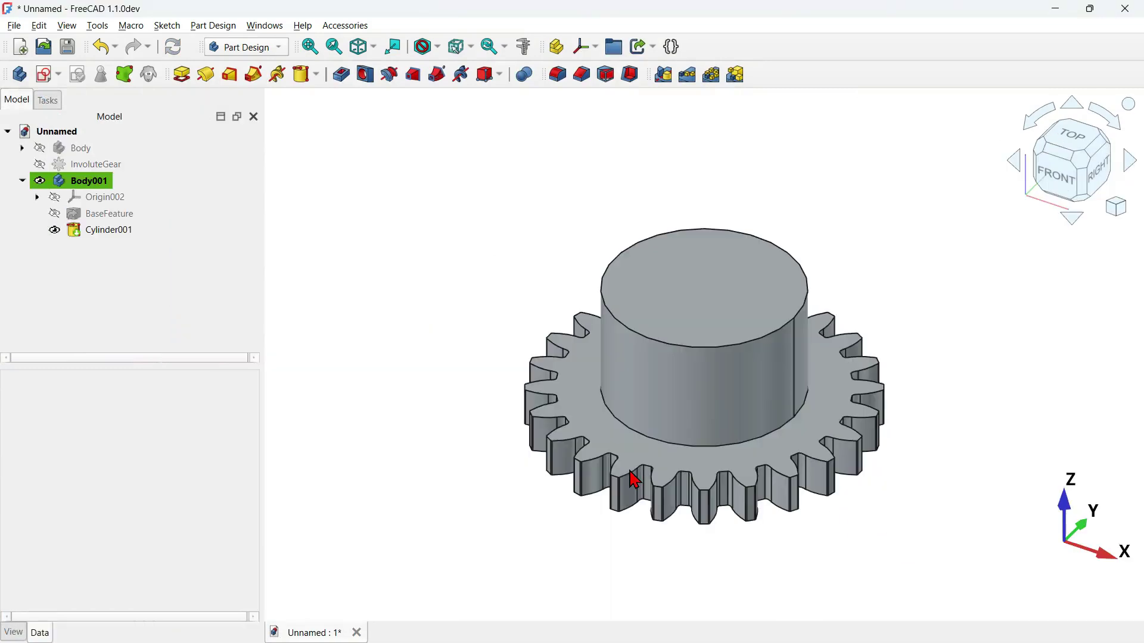
scroll(718, 471, up, 3)
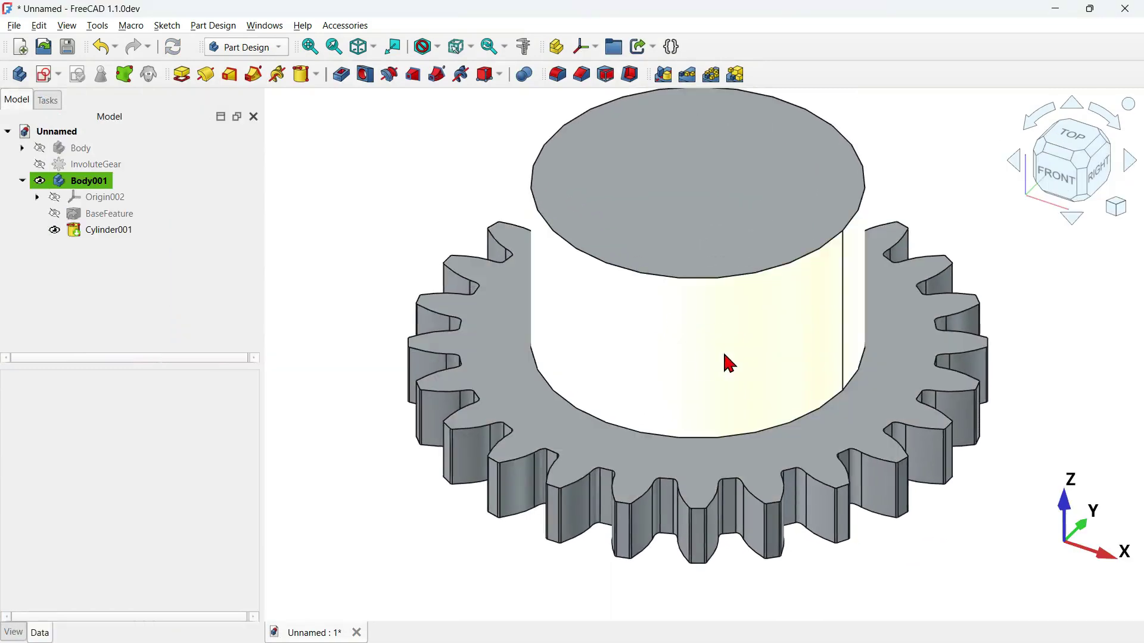
click(727, 359)
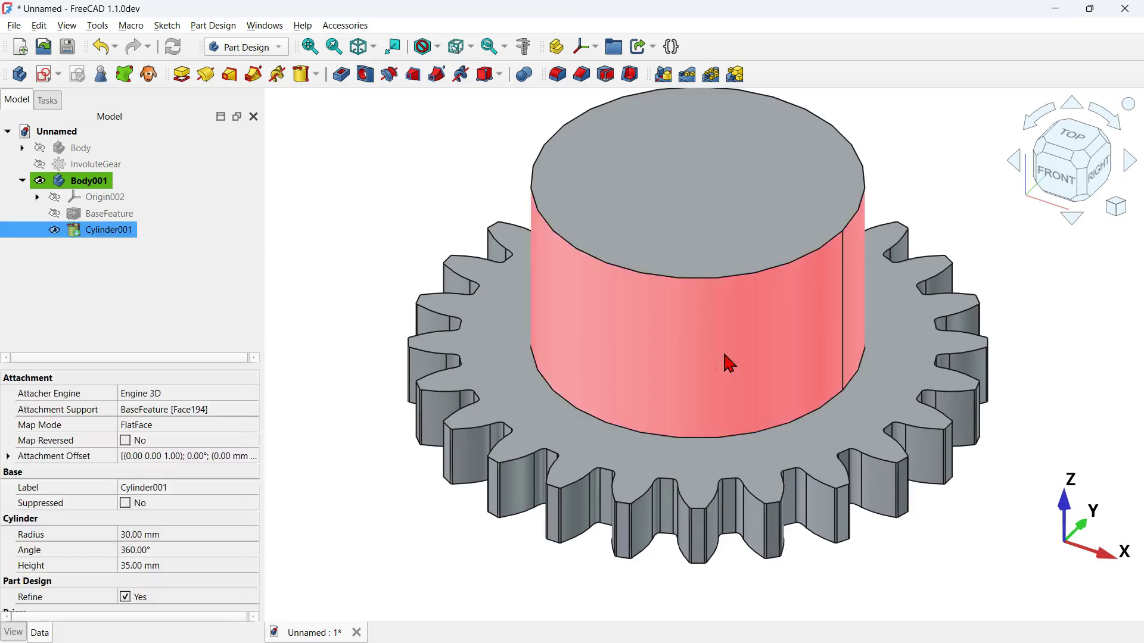
click(1026, 472)
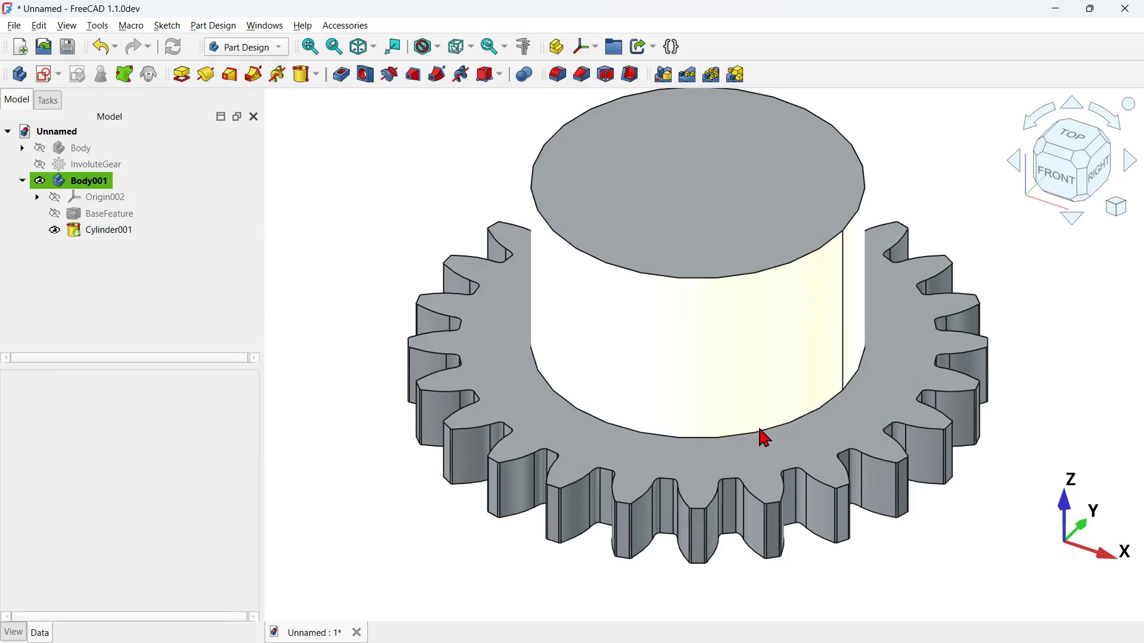
click(757, 427)
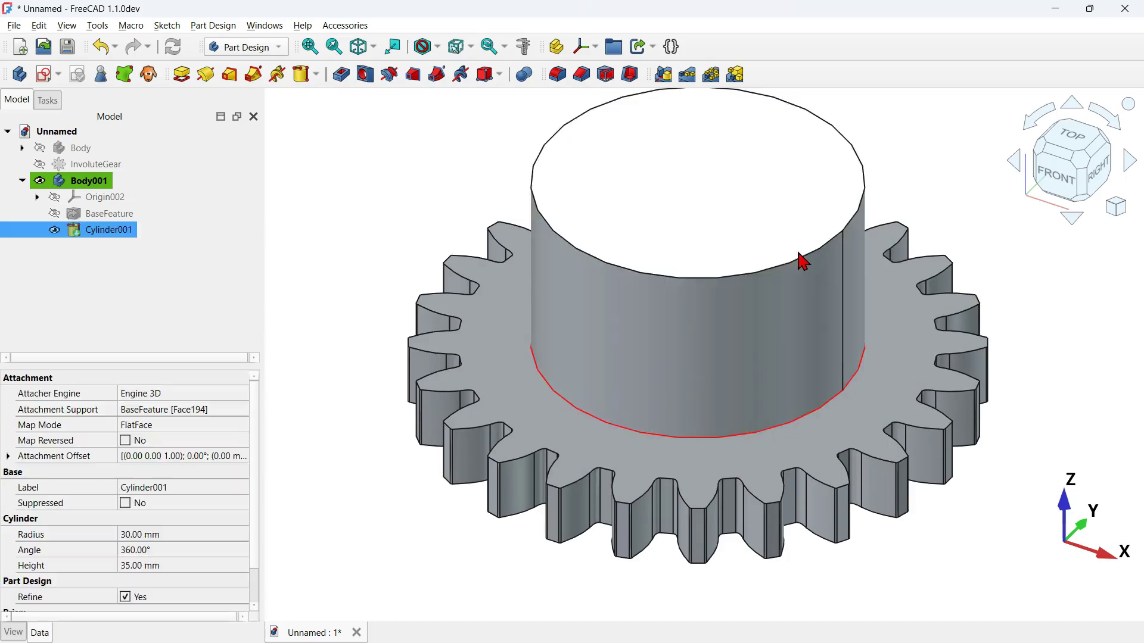
ctrl+click(795, 272)
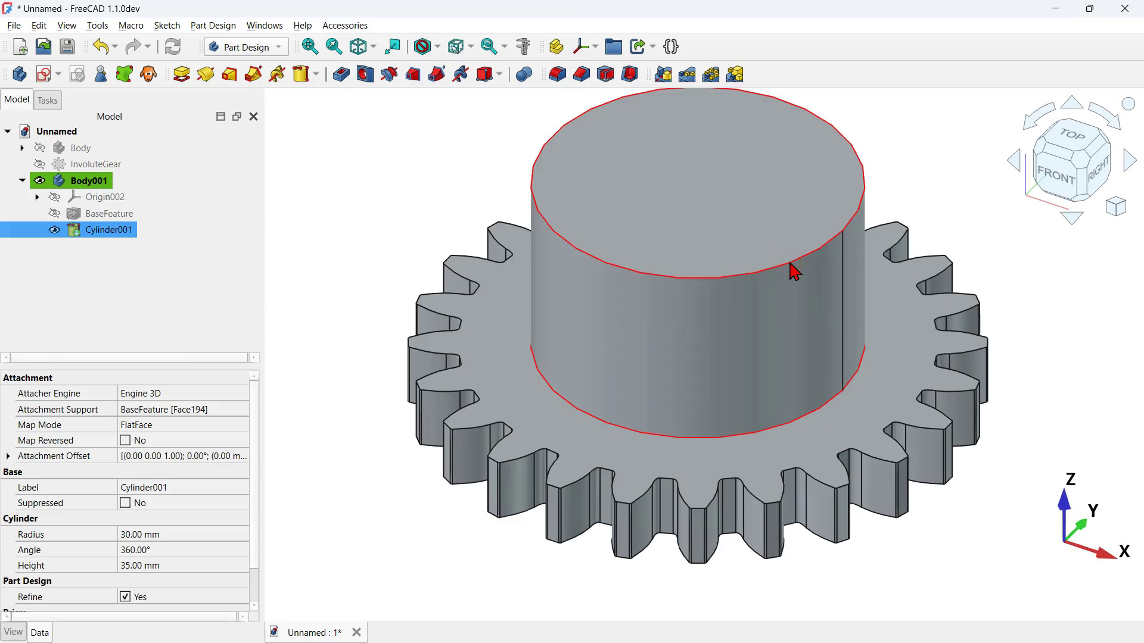
click(562, 69)
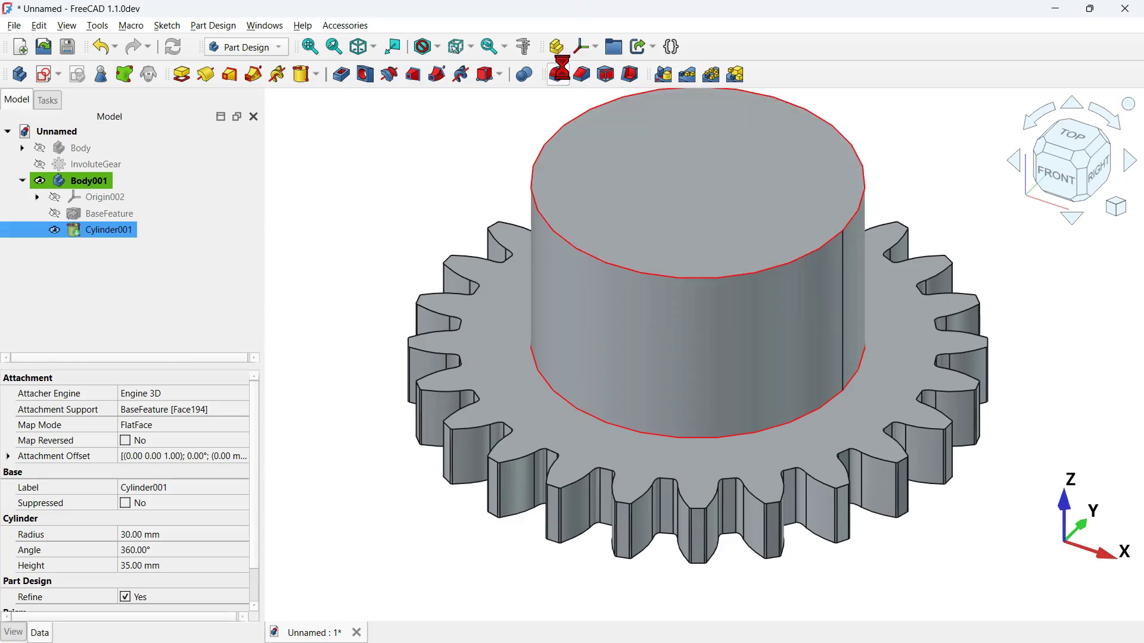
triple_click(197, 370)
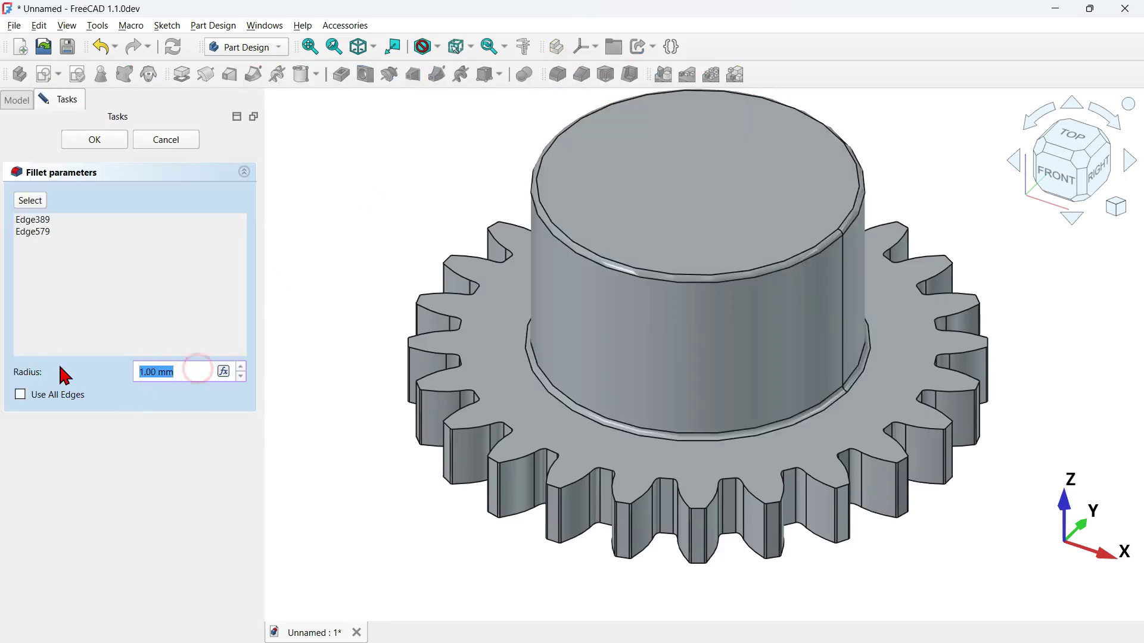
text(4)
click(100, 148)
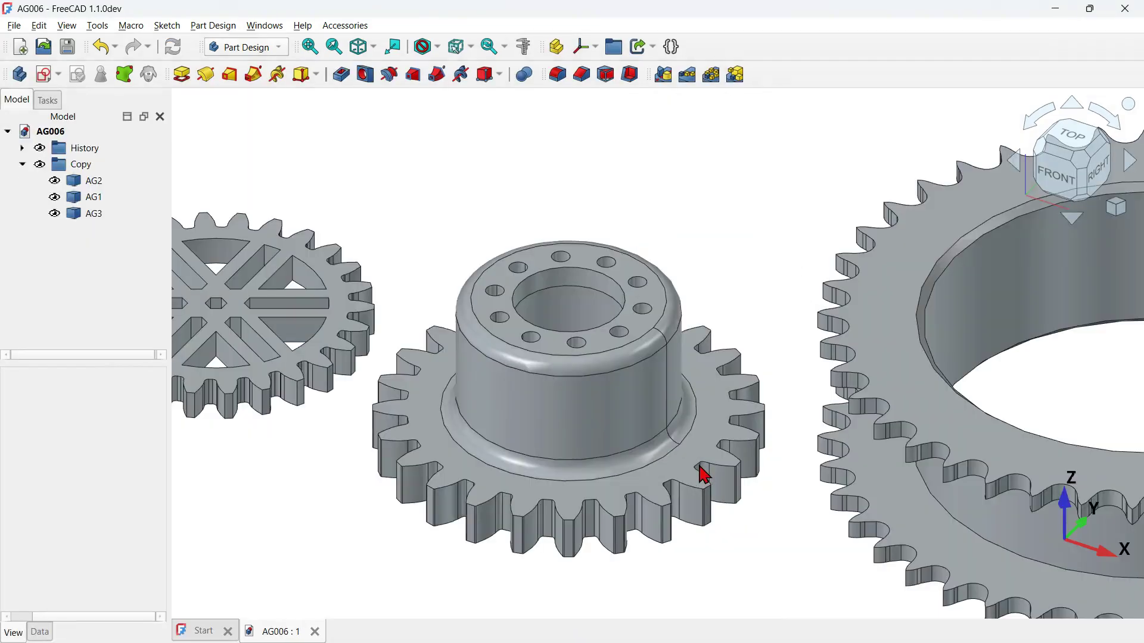
Check the reference gear's hub and make the filleted gear body transparent.
middle_drag(704, 475, 577, 439)
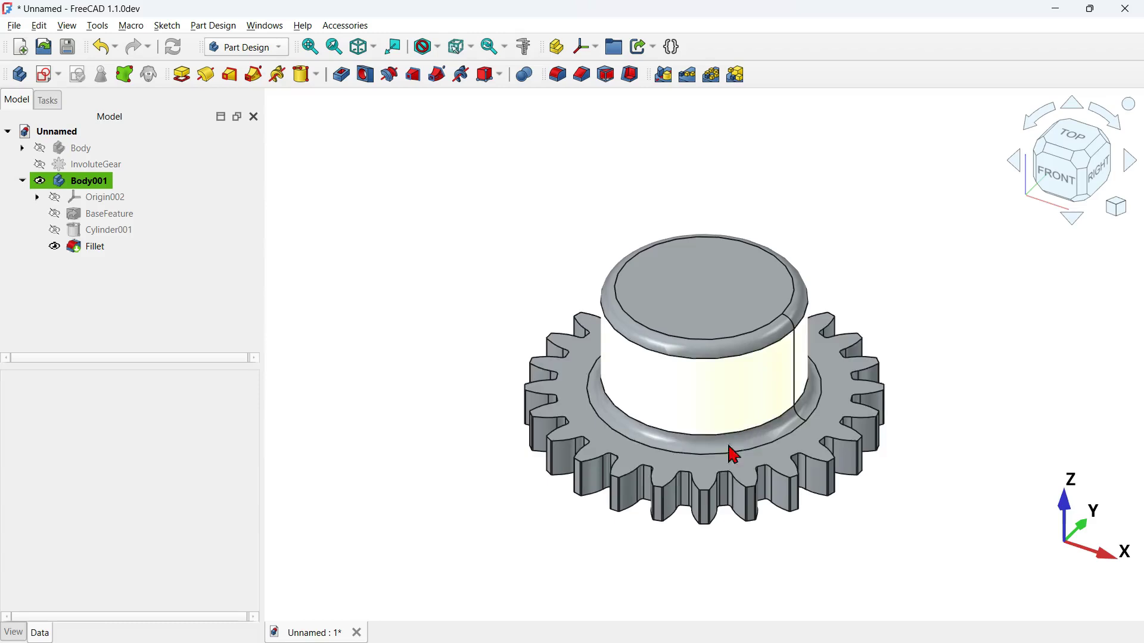
click(739, 394)
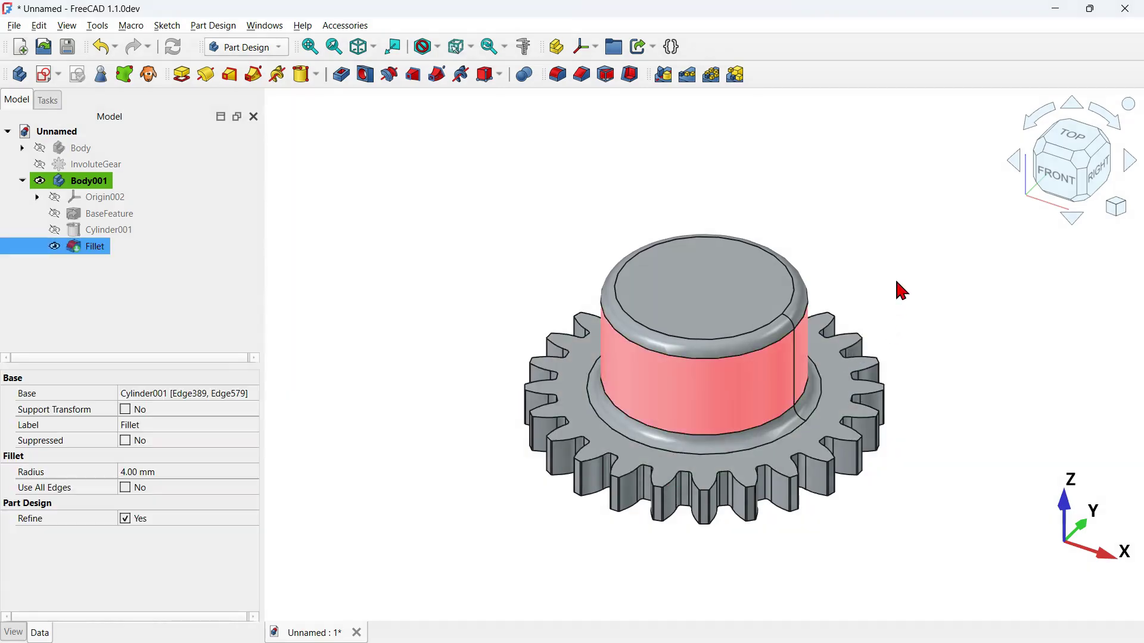
key(v)
key(t)
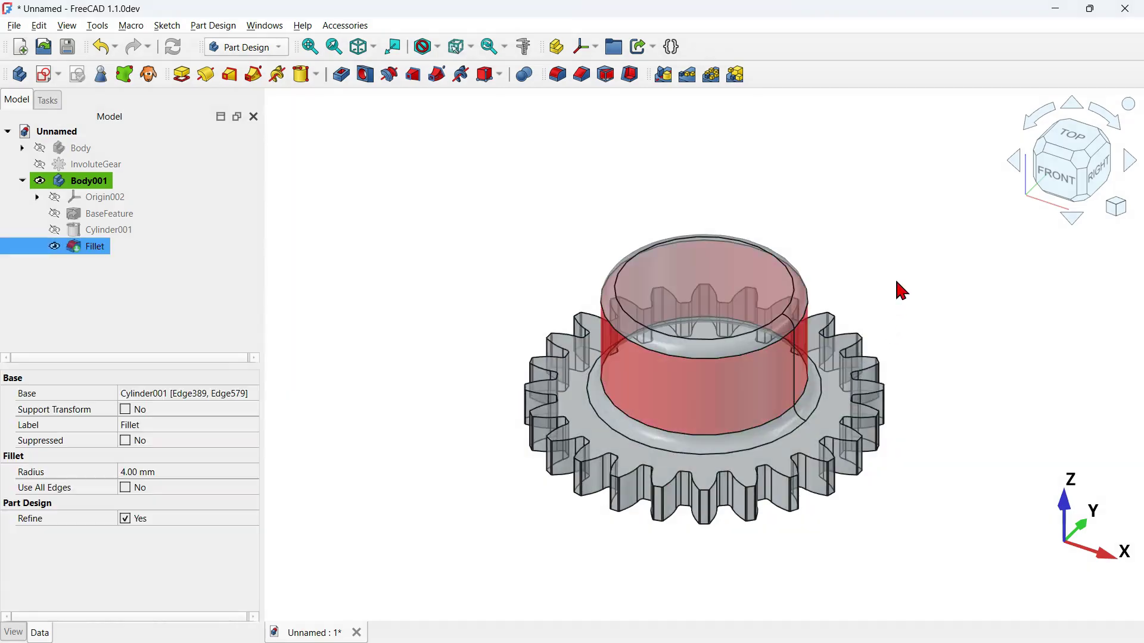
Add a subtractive cylinder to the gear body and attach it to the origin's XY plane.
click(830, 280)
drag(663, 395, 760, 327)
key(0)
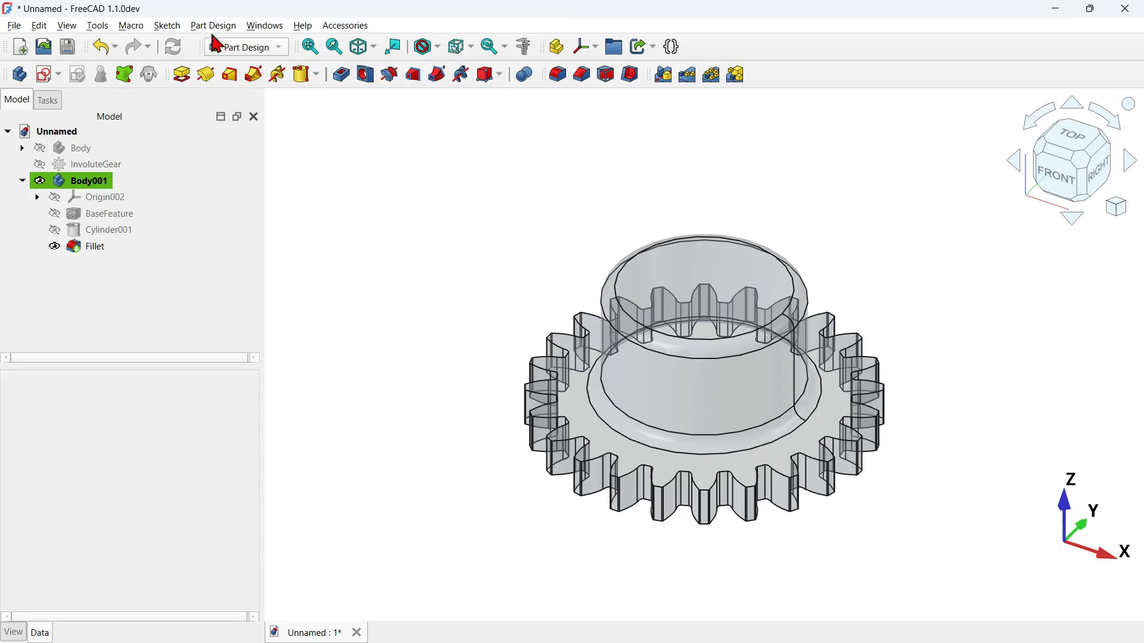
click(505, 76)
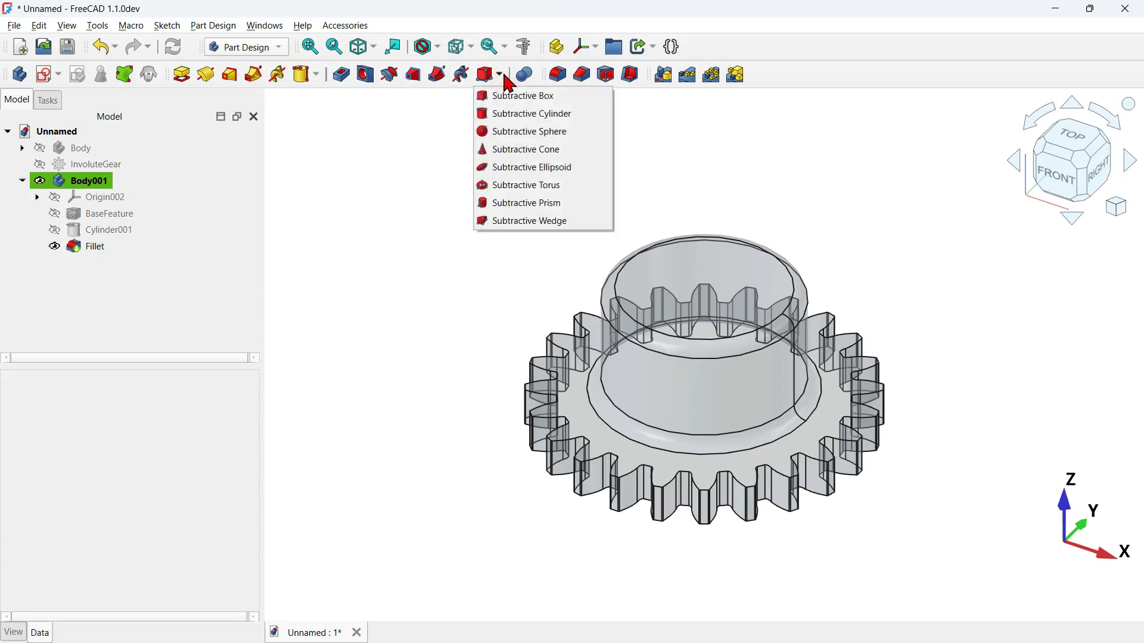
click(607, 114)
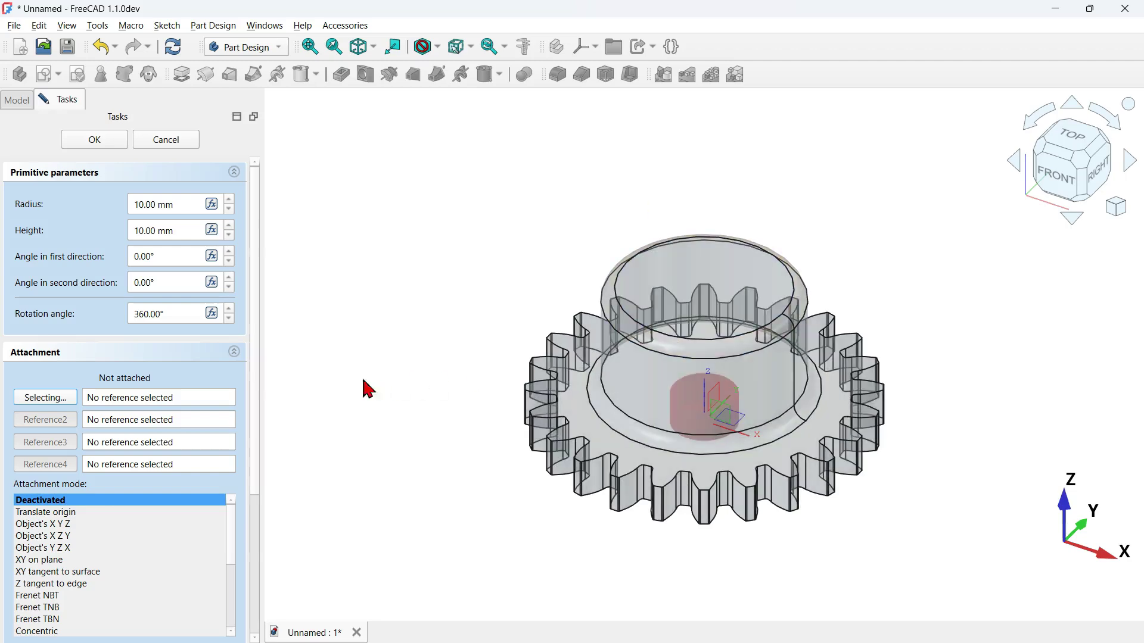
scroll(753, 442, up, 4)
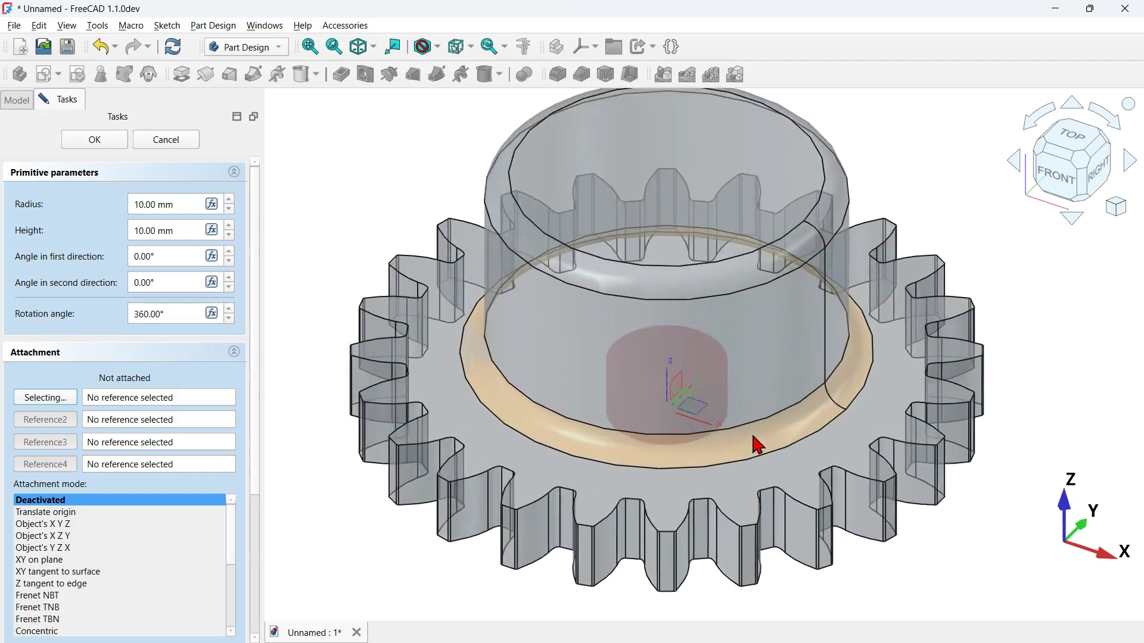
click(707, 410)
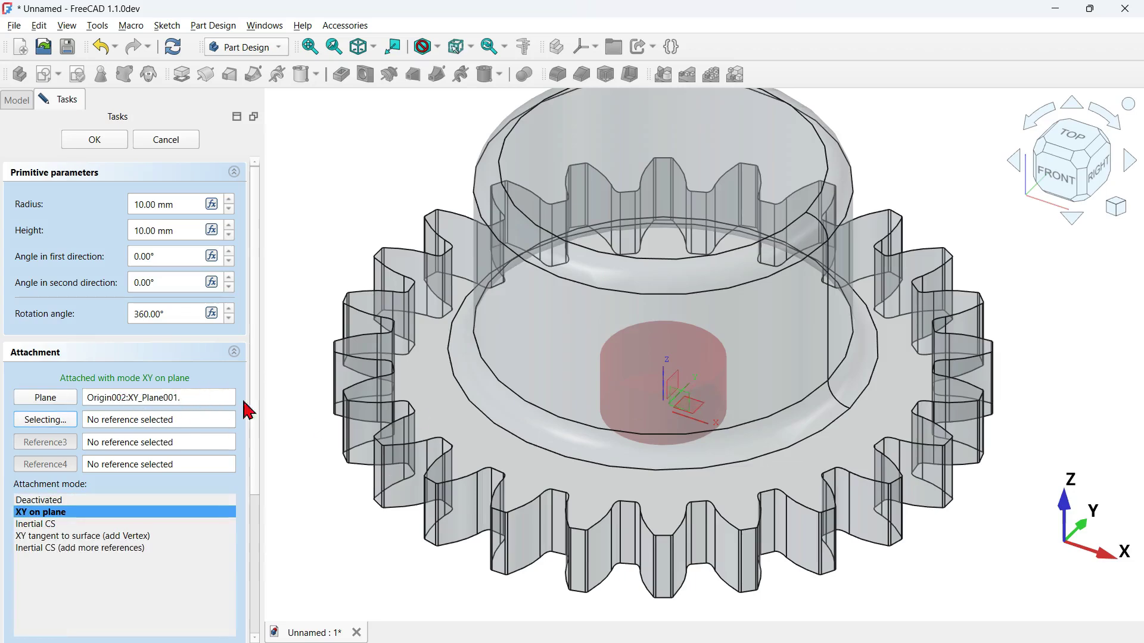
scroll(801, 398, down, 3)
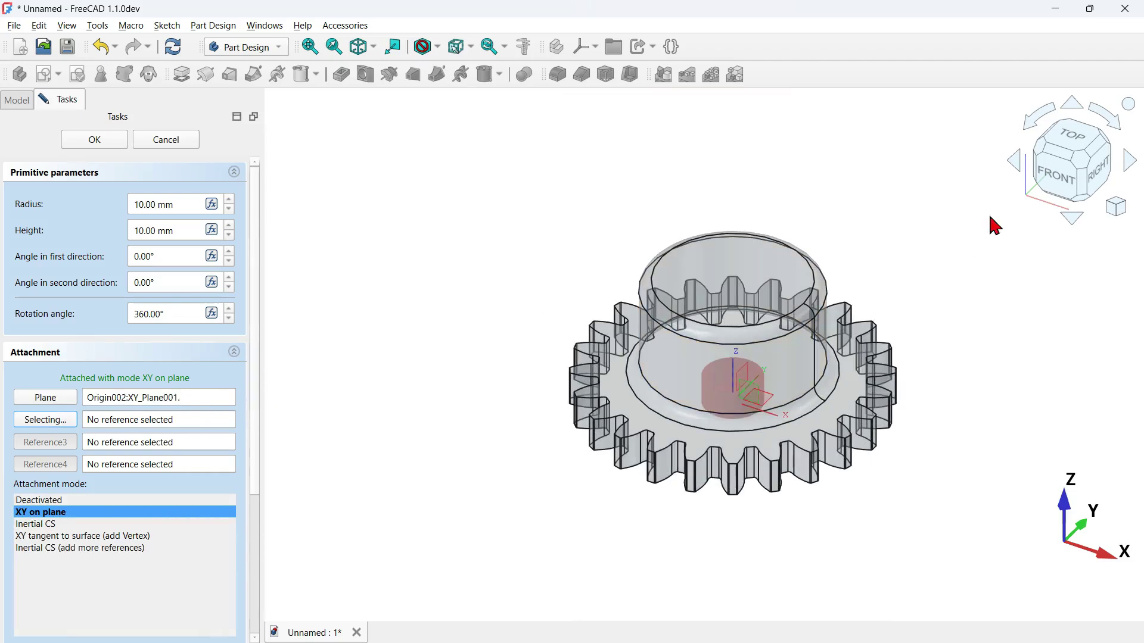
Set the subtractive cylinder's radius to 24 mm and its height to 41 mm, then complete it.
click(1059, 186)
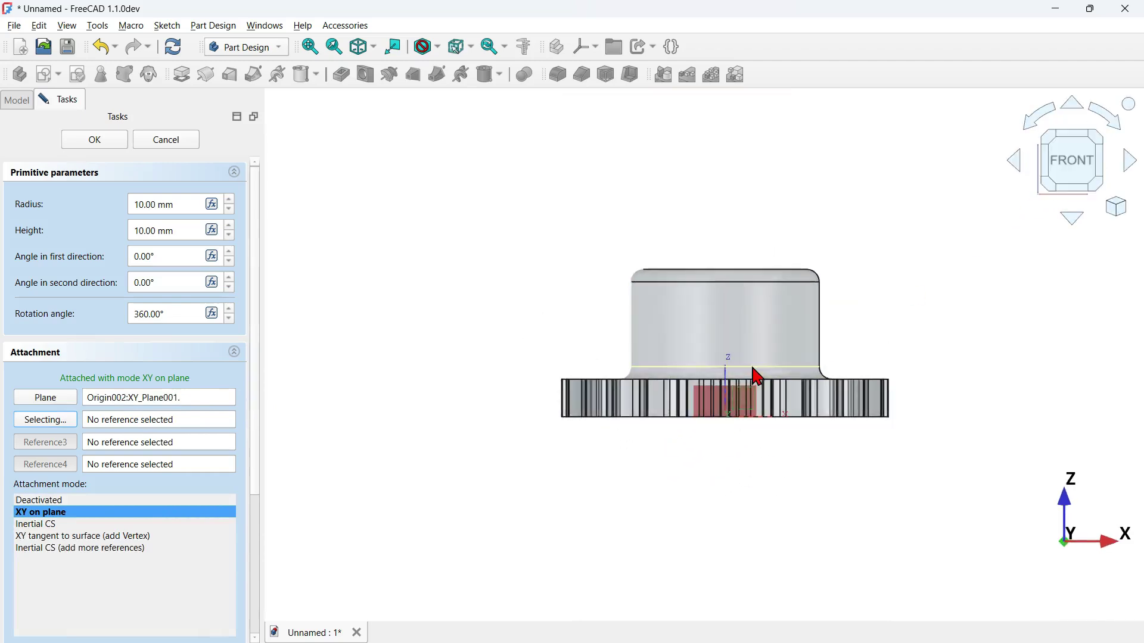
scroll(756, 380, up, 4)
triple_click(185, 204)
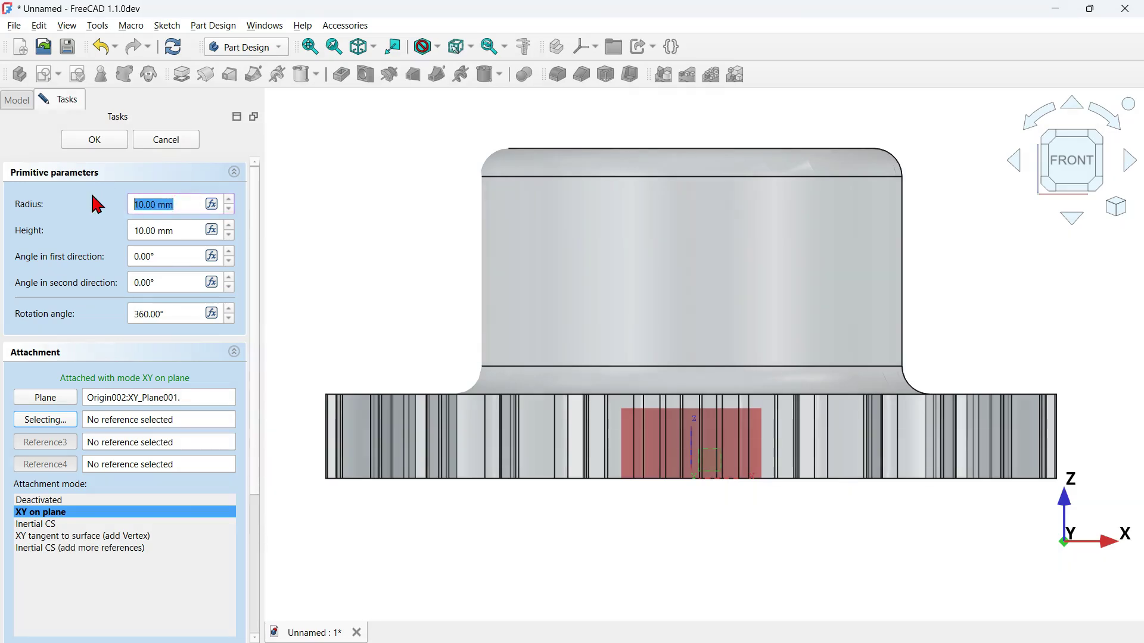
text(24)
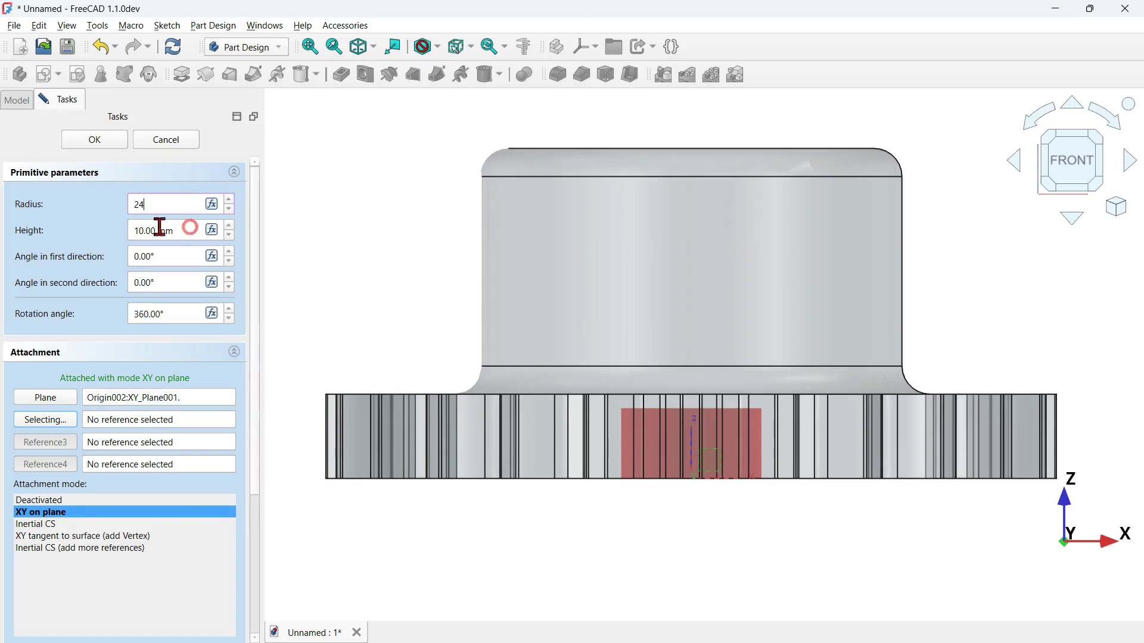
key(Tab)
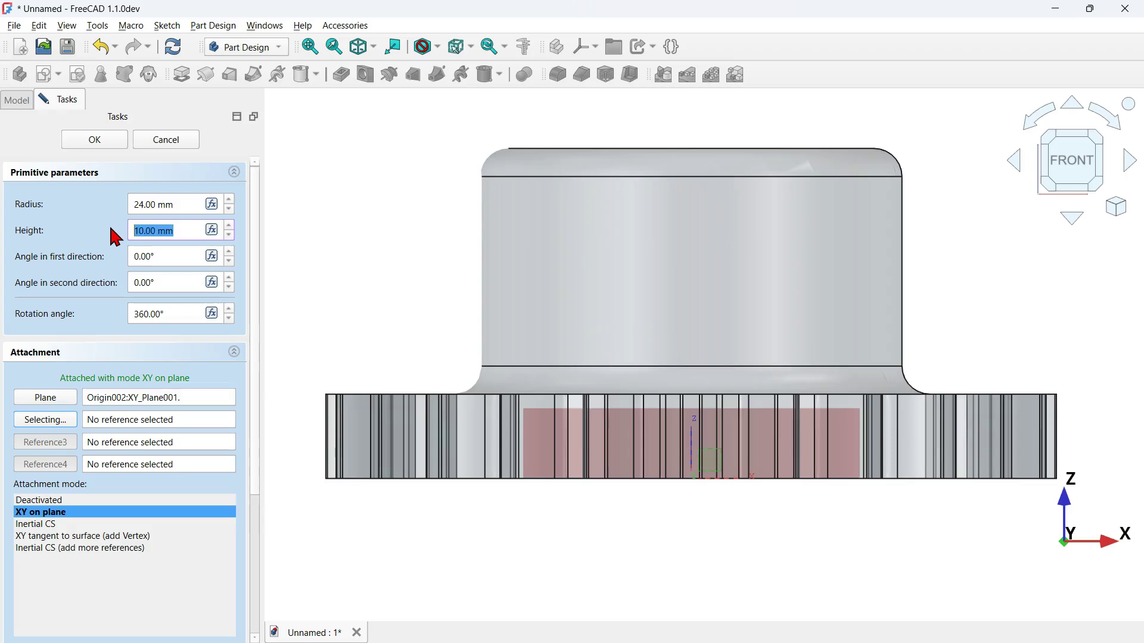
text(41)
click(422, 219)
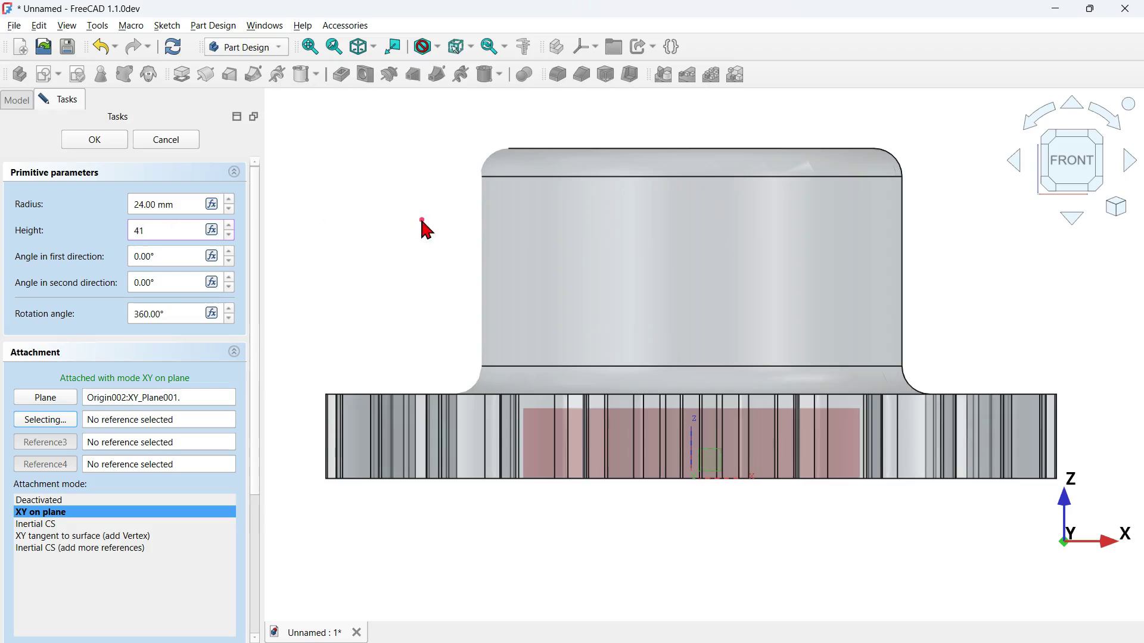
key(Return)
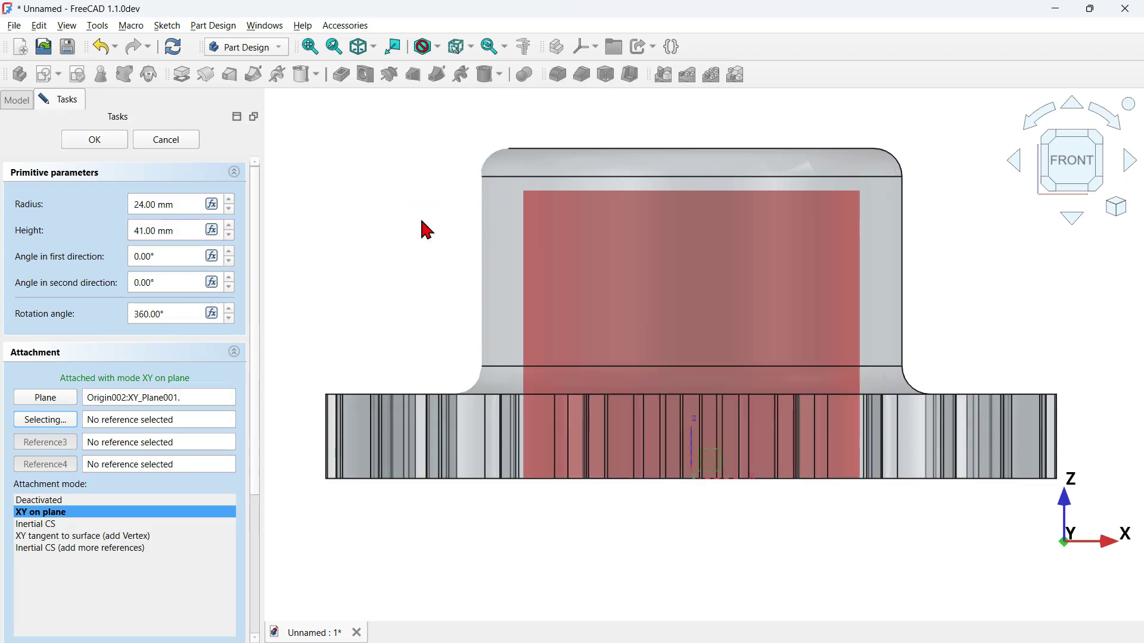
middle_drag(411, 257, 434, 277)
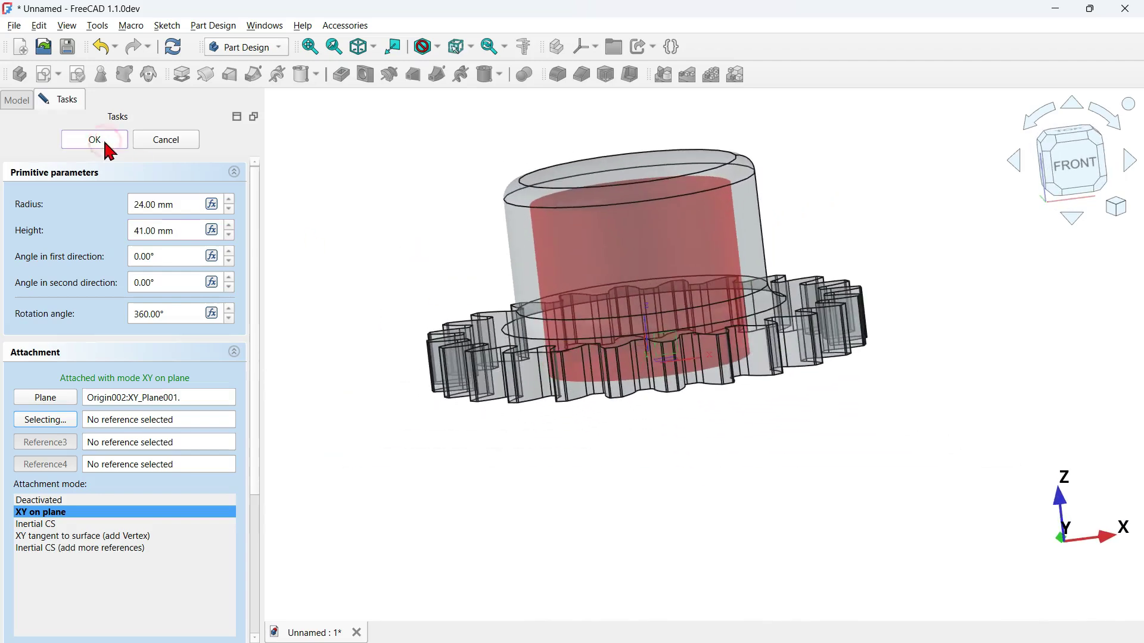
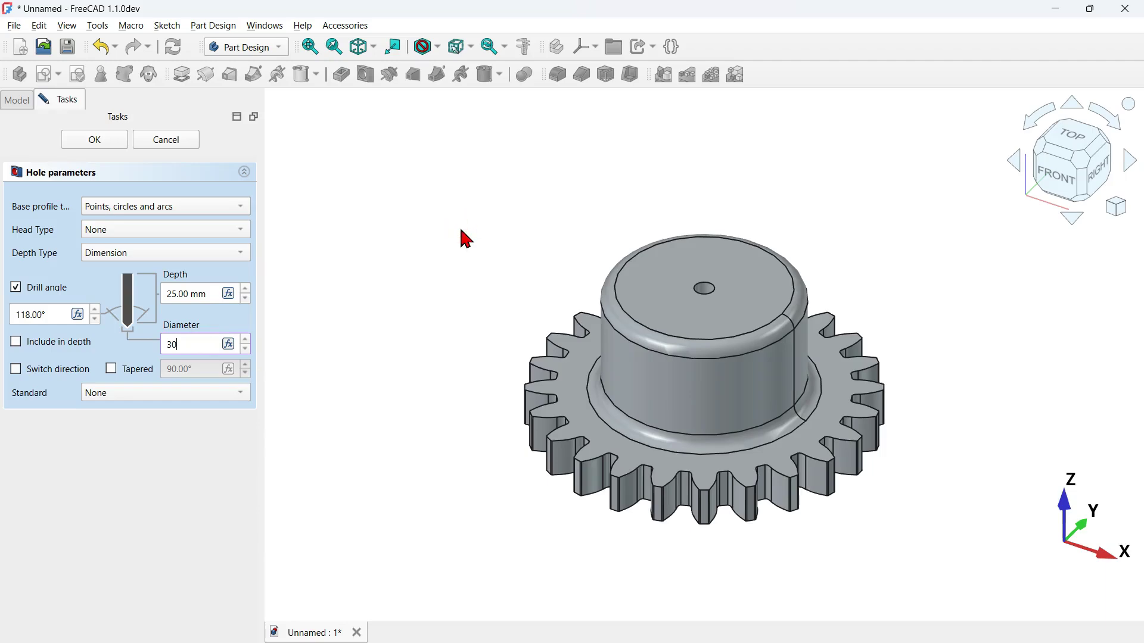
Finish the central hole through the hub's end face with a 30 mm diameter.
key(Return)
middle_drag(694, 174, 948, 168)
click(122, 141)
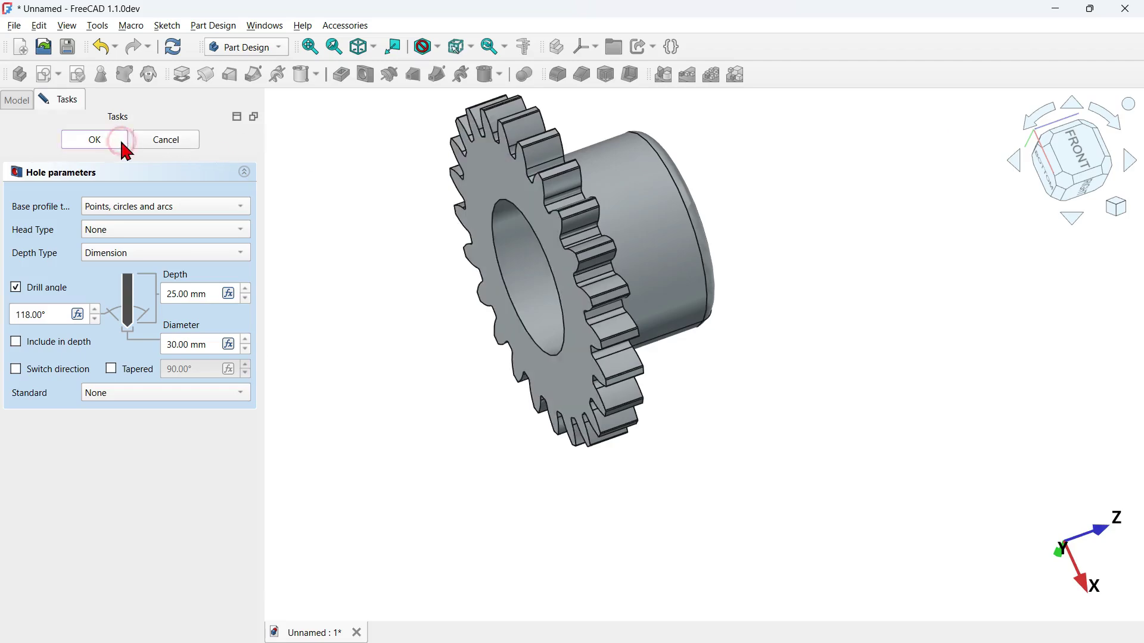
Fillet the inner circular edge at the end of the large bore with a 1 mm radius.
middle_drag(888, 275, 930, 214)
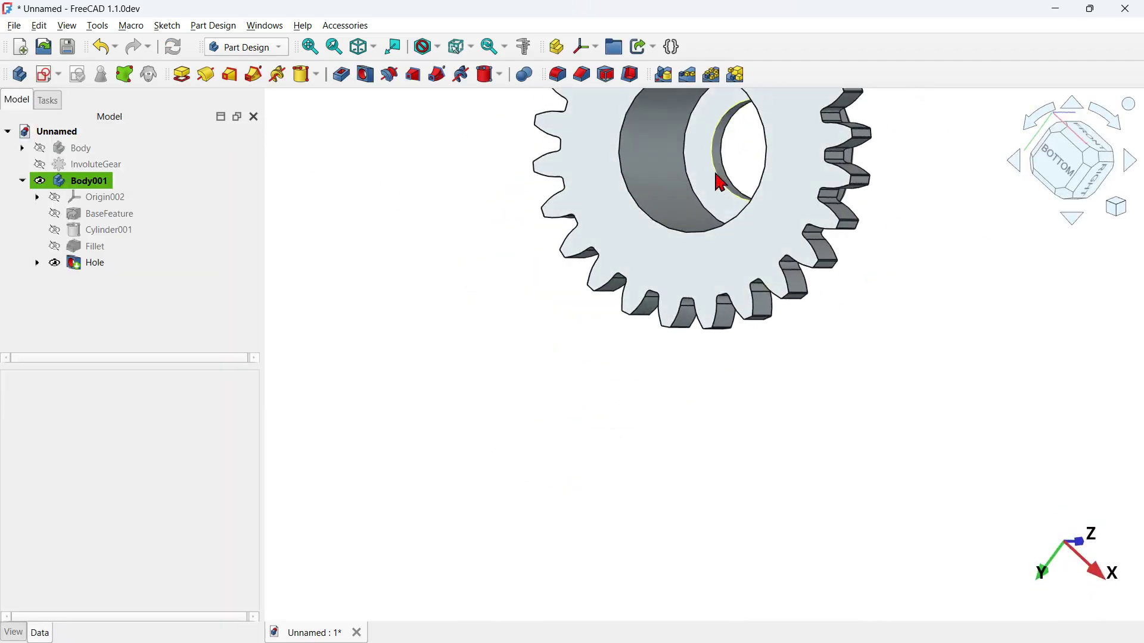
click(685, 165)
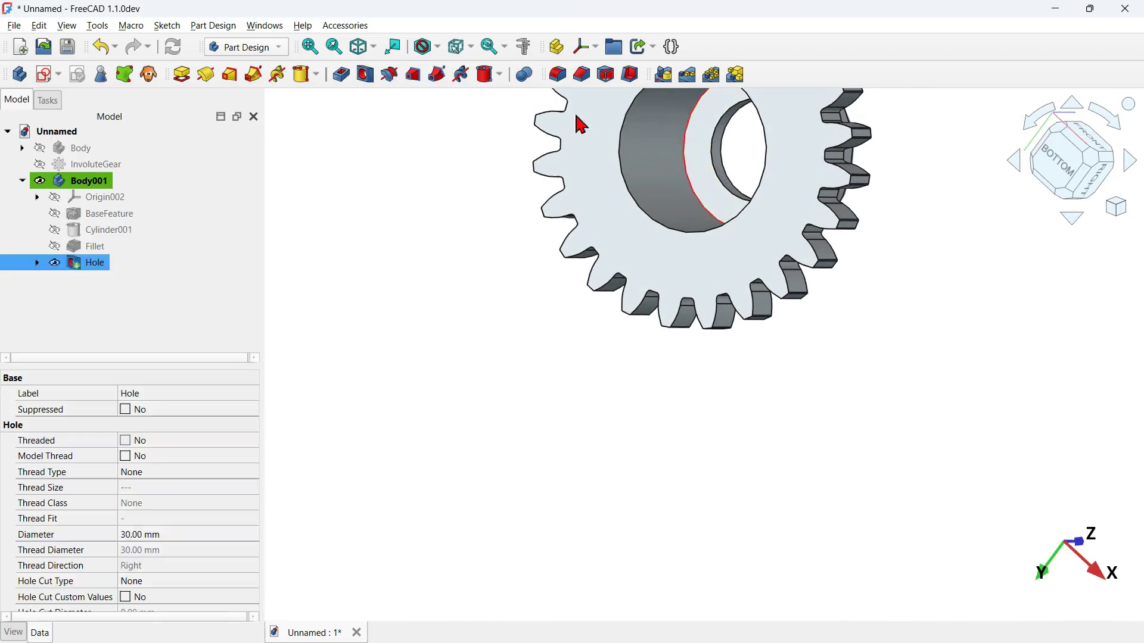
click(560, 77)
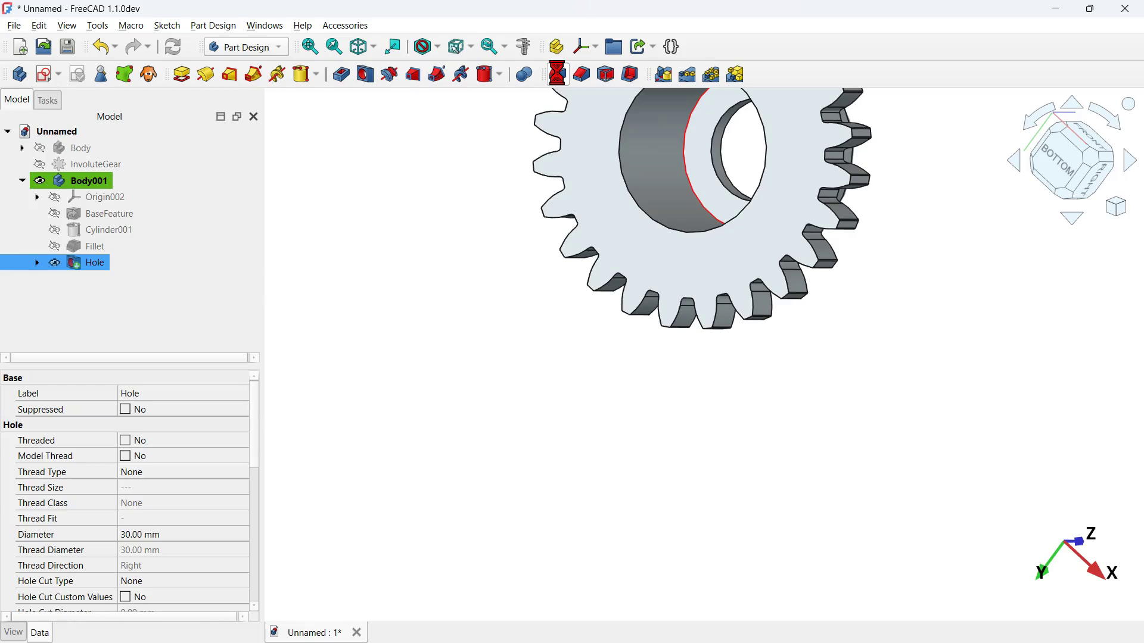
click(95, 140)
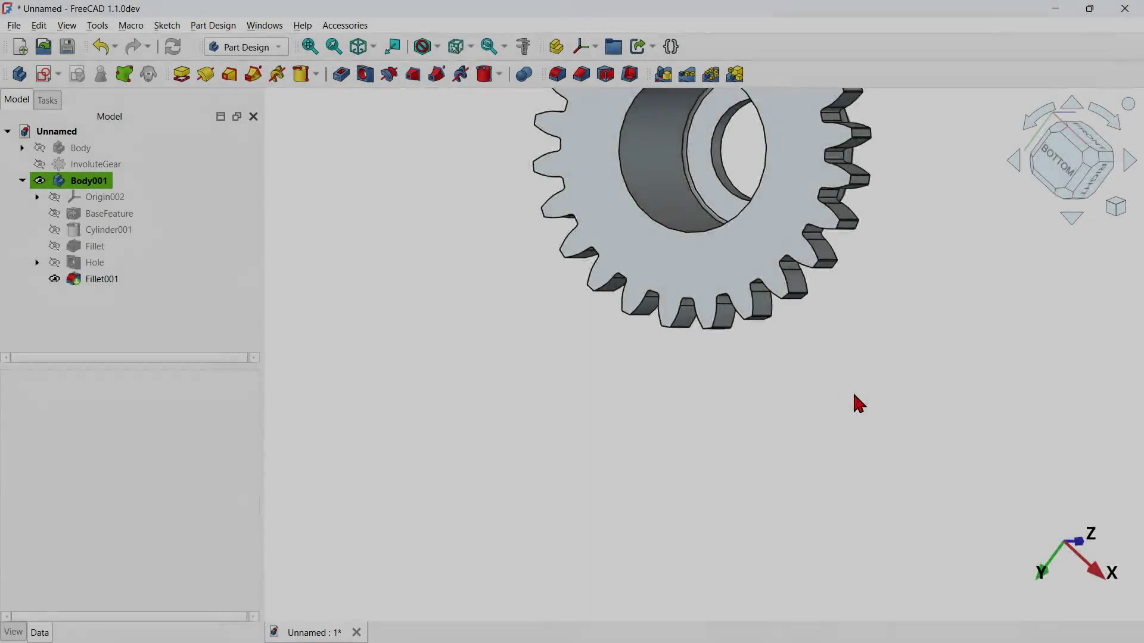
Sketch a 5 mm diameter circle on the hub's upper face, centred on the vertical axis above the central hole.
key(0)
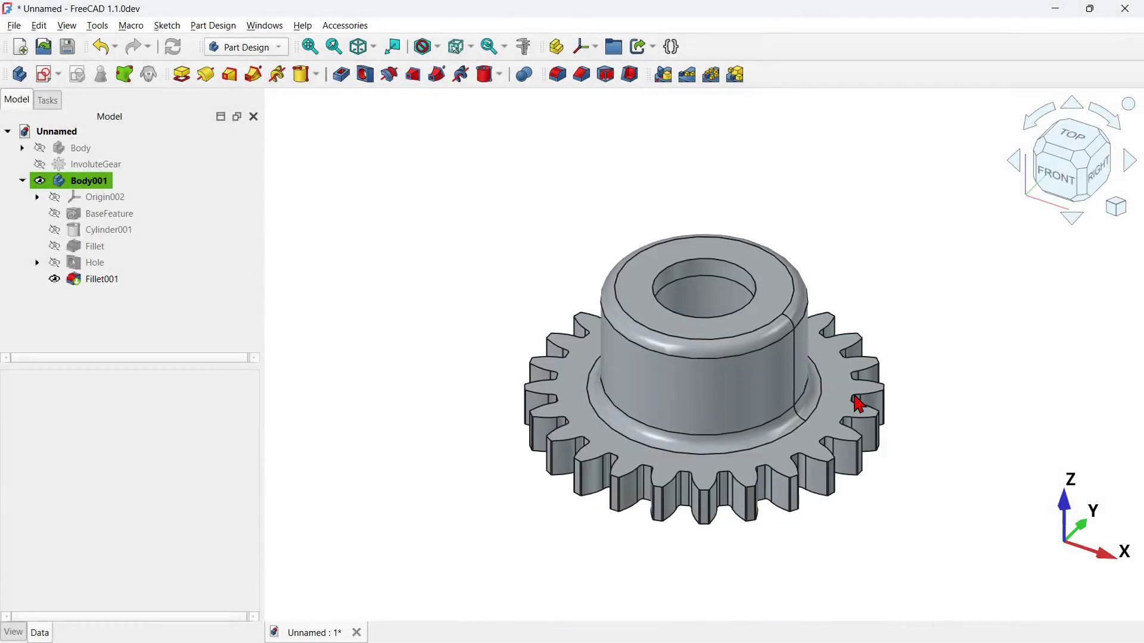
click(763, 284)
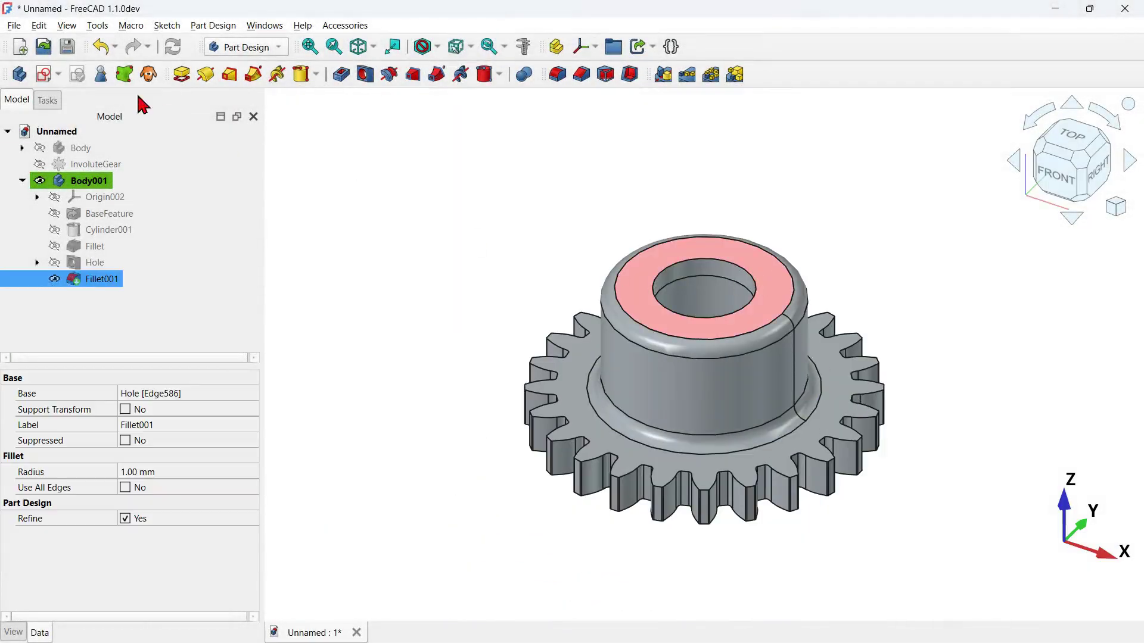
click(43, 74)
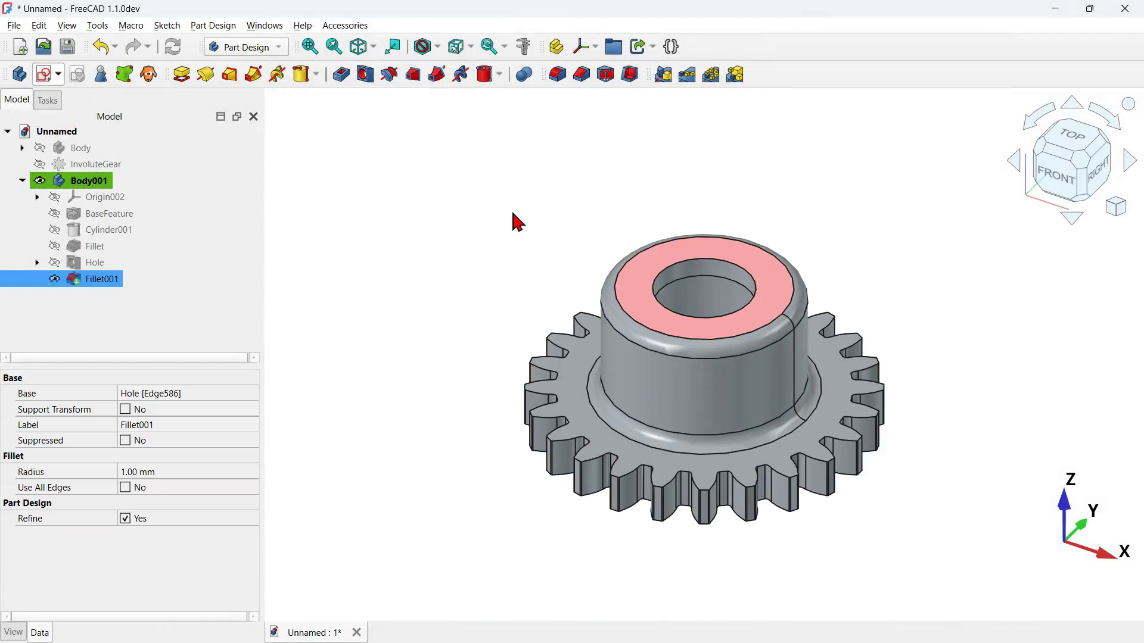
scroll(736, 282, up, 2)
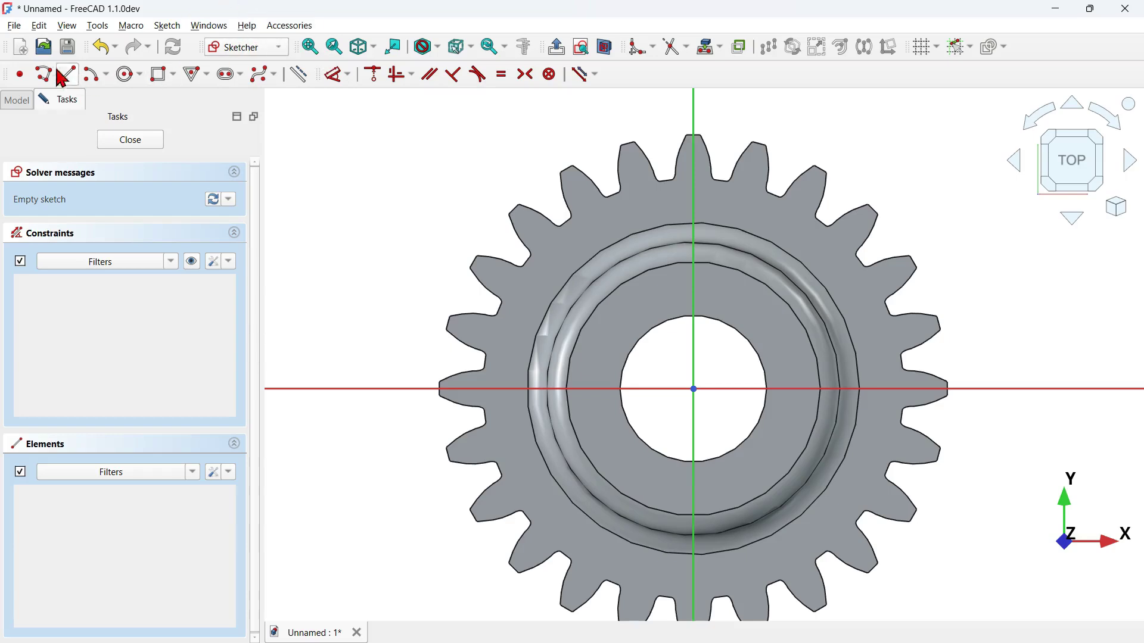
click(126, 74)
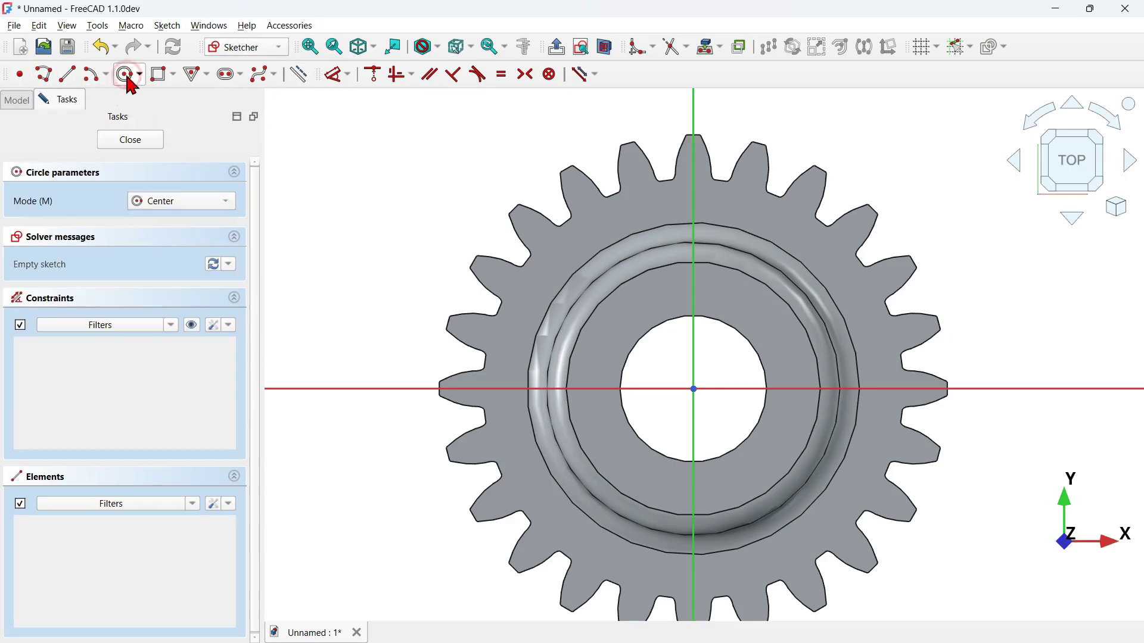
click(693, 275)
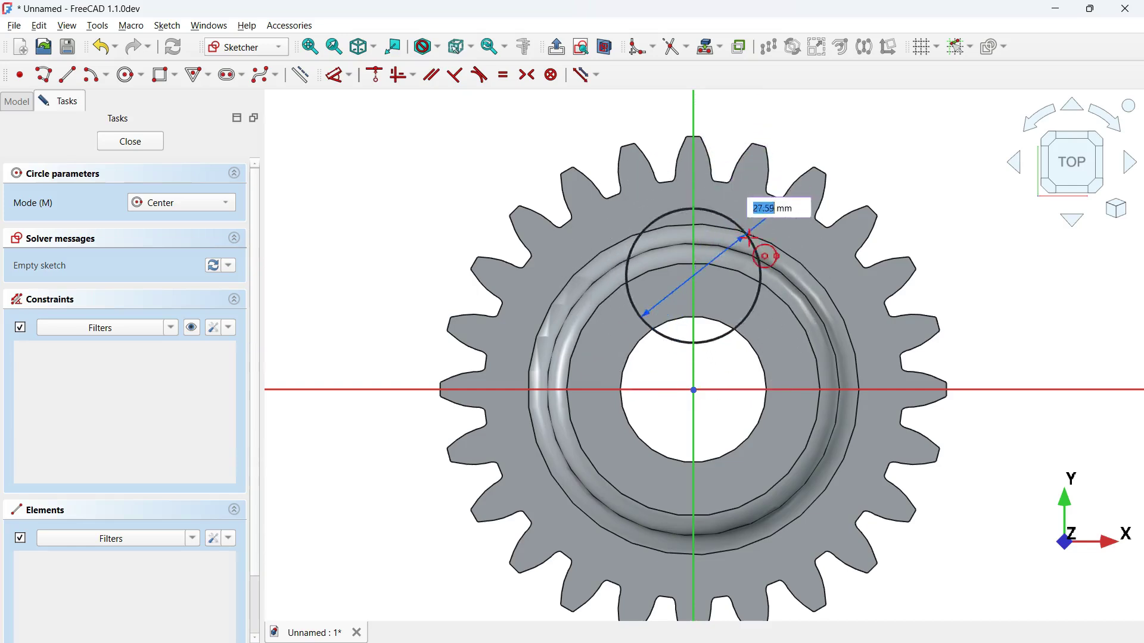
text(5)
key(Return)
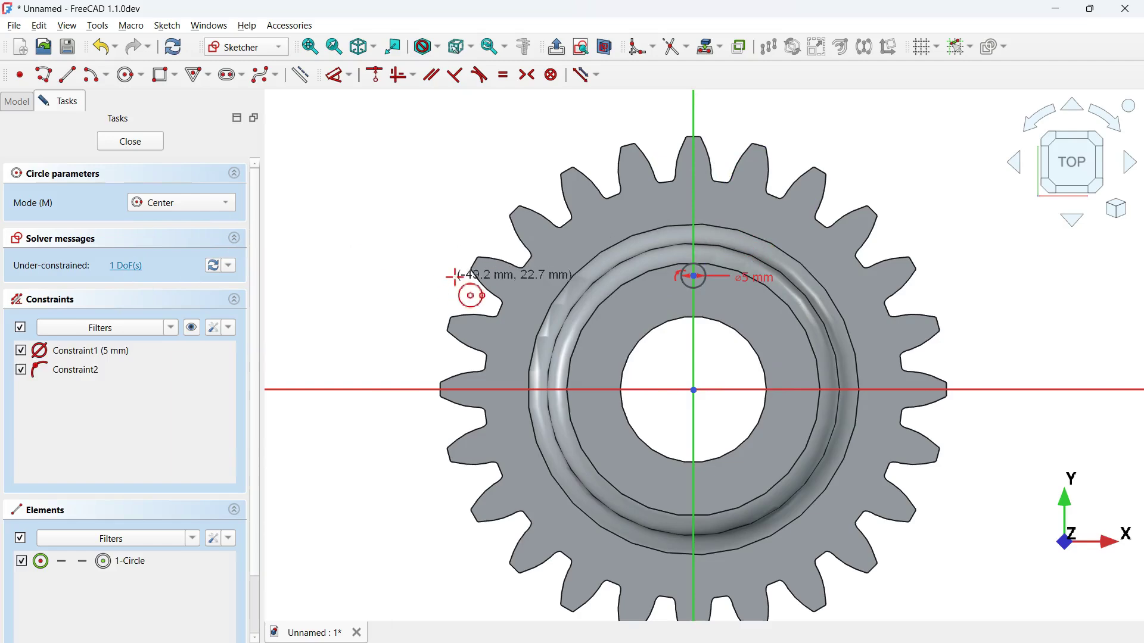
Dimension the vertical distance from the circle's centre to the horizontal axis and finish the sketch.
click(340, 79)
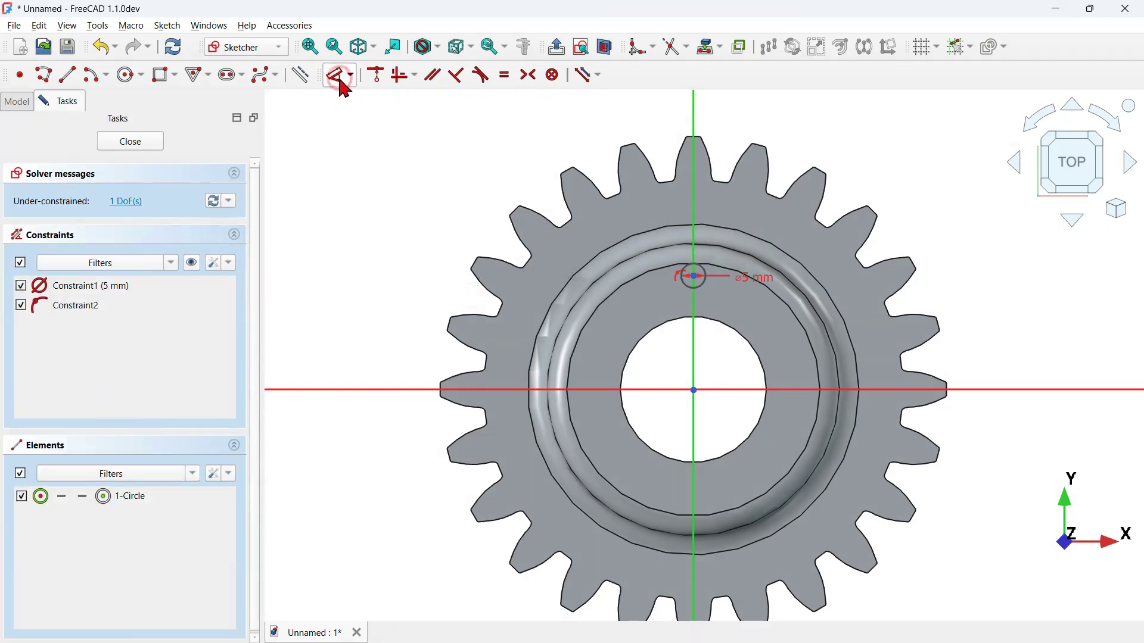
click(694, 276)
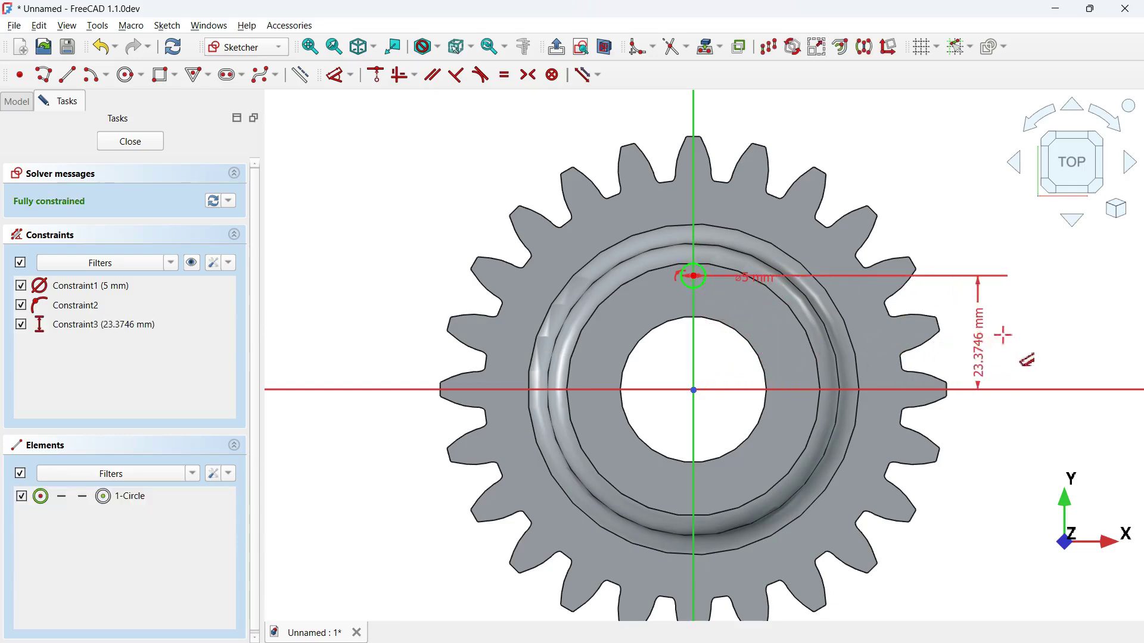
click(1022, 338)
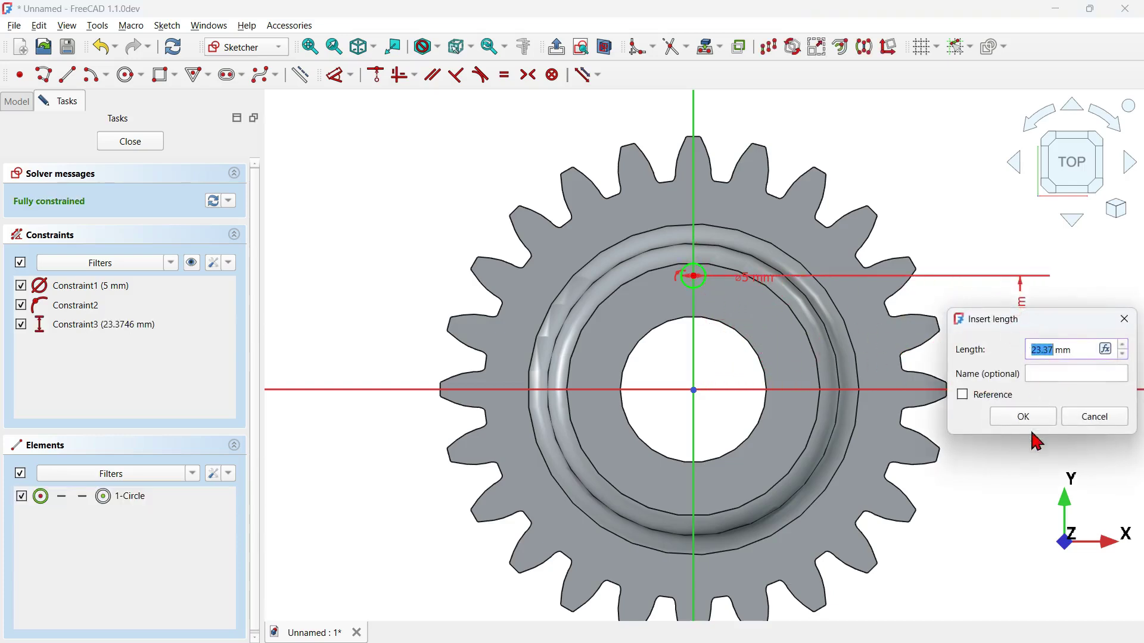
key(Return)
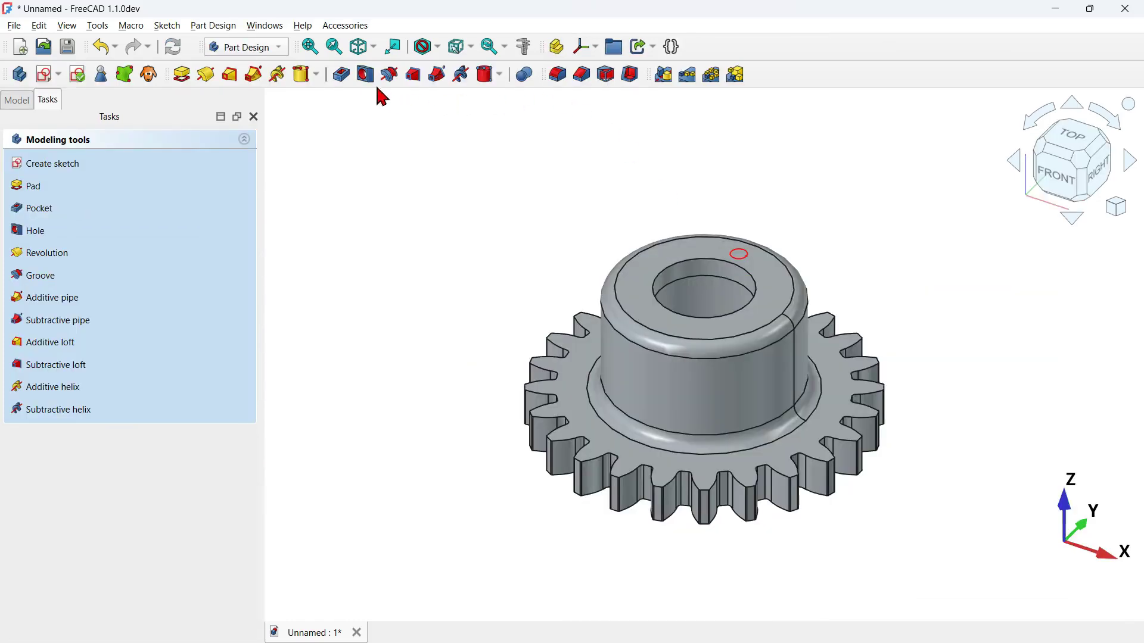
Pocket the small circle 20 mm deep into the hub's wall.
click(341, 74)
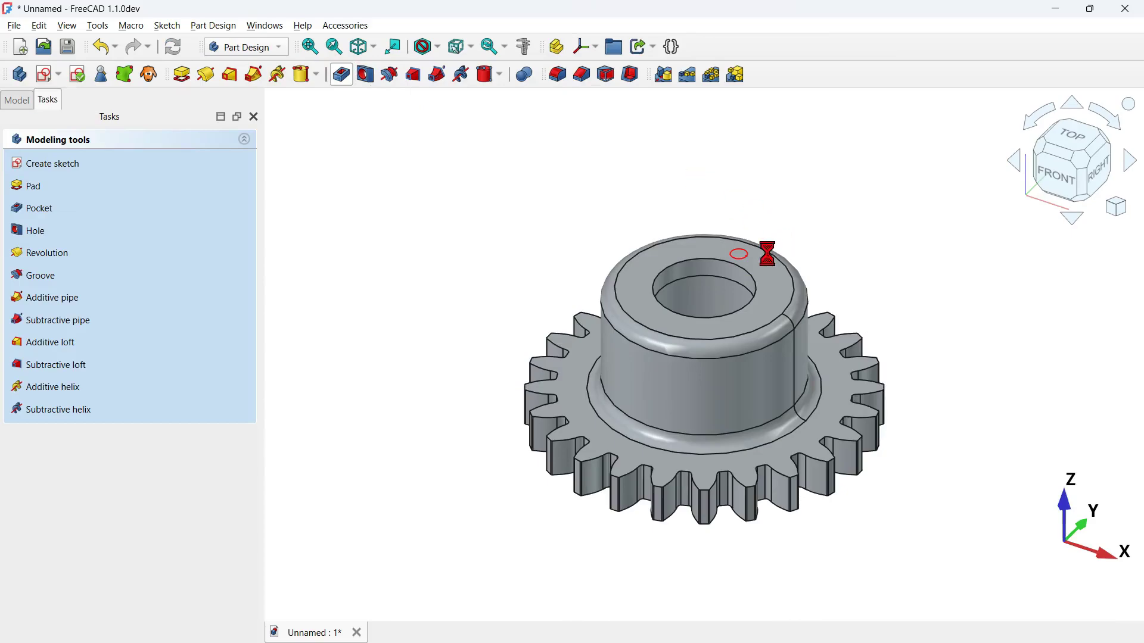
scroll(739, 253, up, 4)
middle_drag(753, 182, 865, 220)
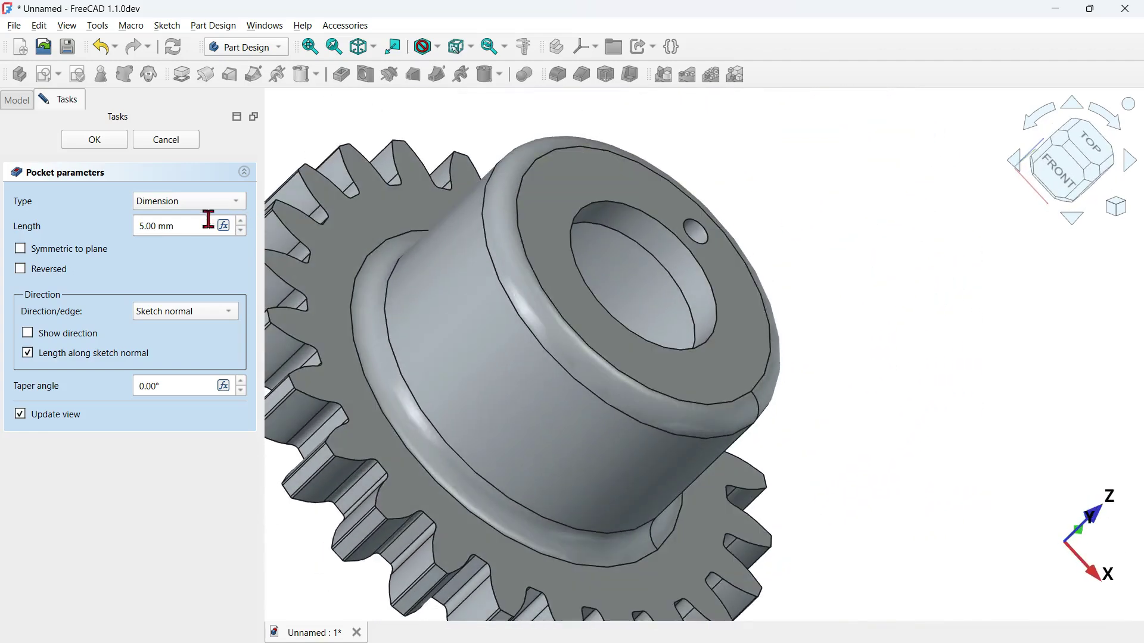
click(187, 225)
text(20)
click(923, 243)
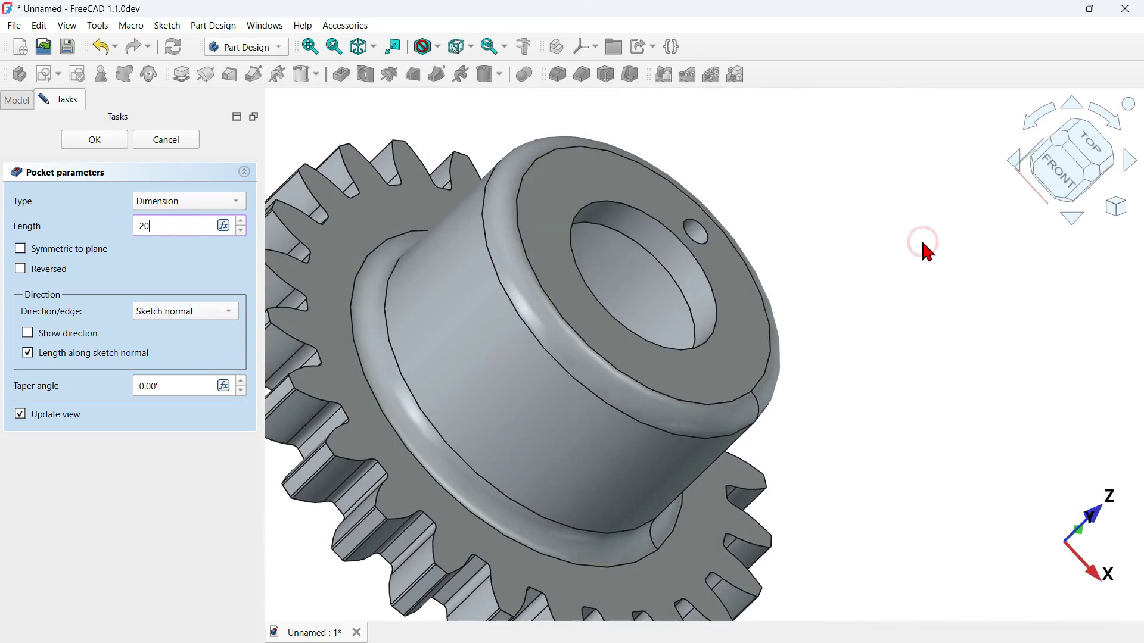
text(00)
middle_drag(925, 247, 752, 297)
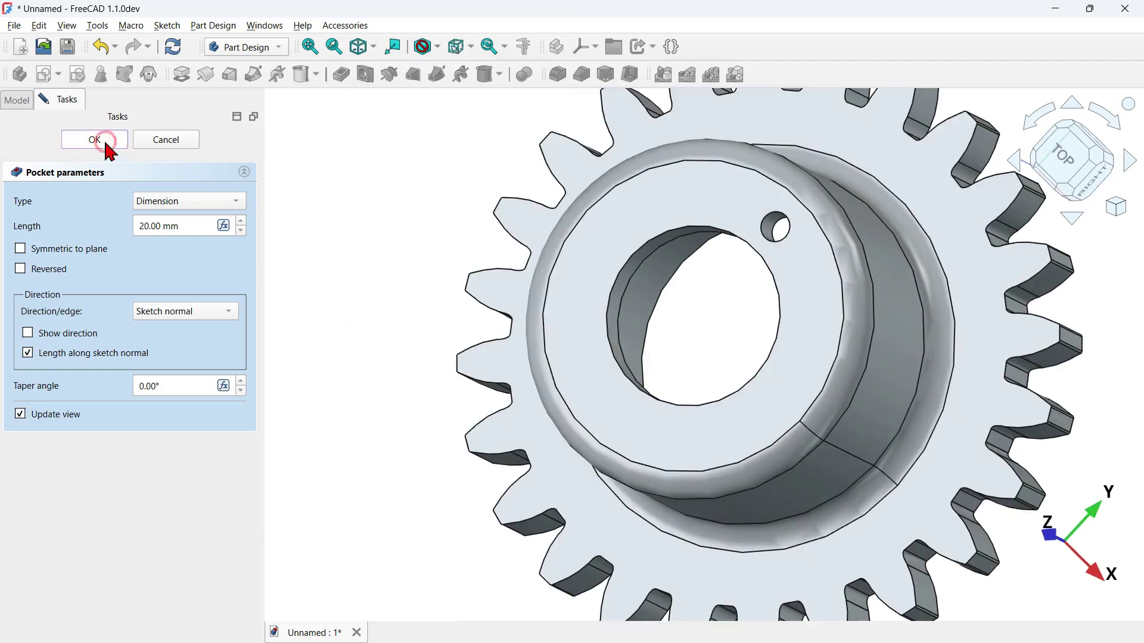
click(437, 242)
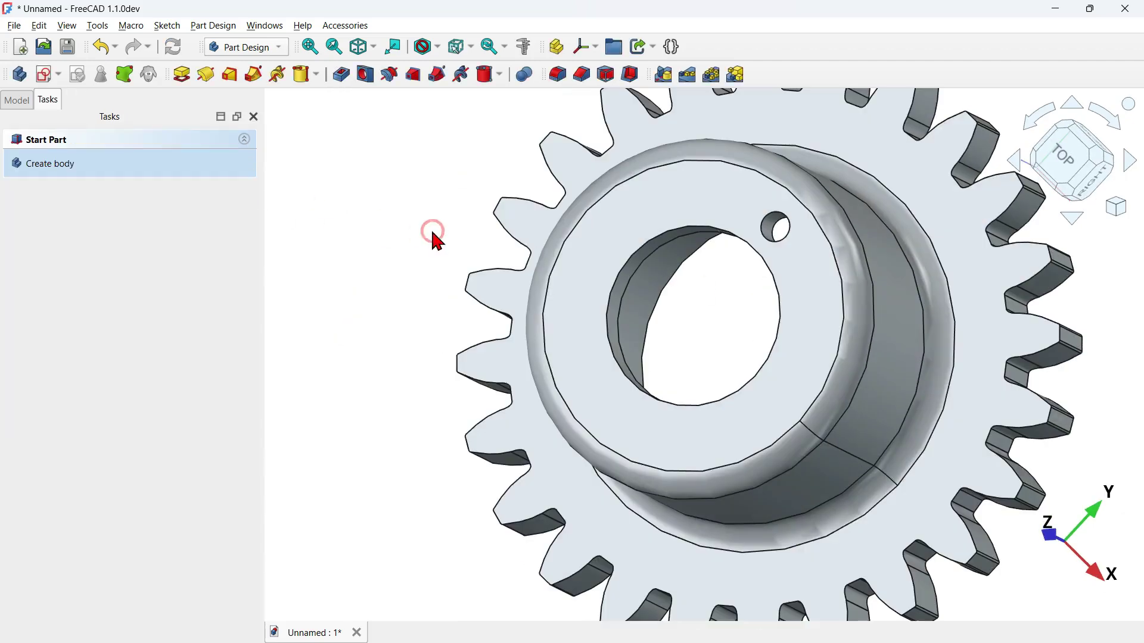
Create a polar pattern of the small hub hole with 8 occurrences over 360° about the base Z axis.
key(0)
click(22, 100)
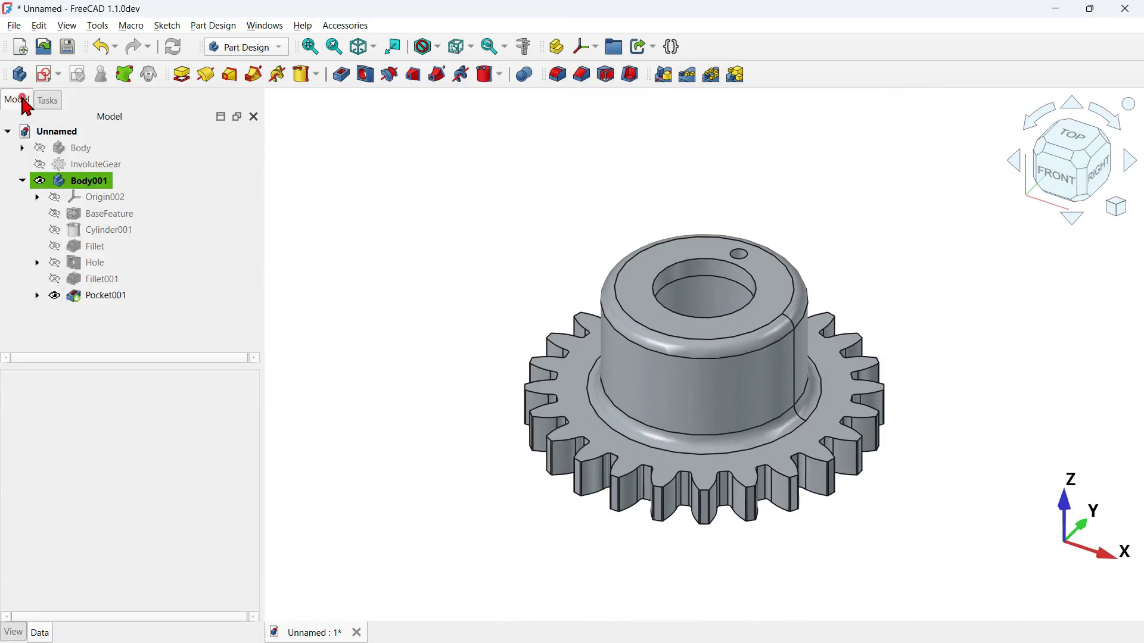
click(145, 296)
click(123, 294)
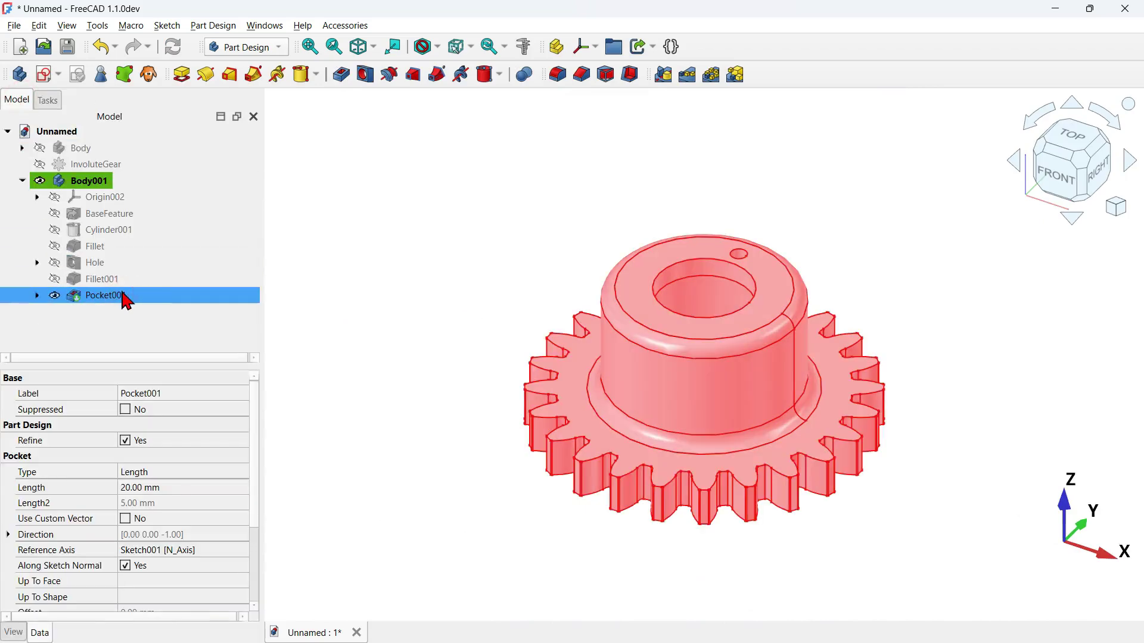
click(710, 72)
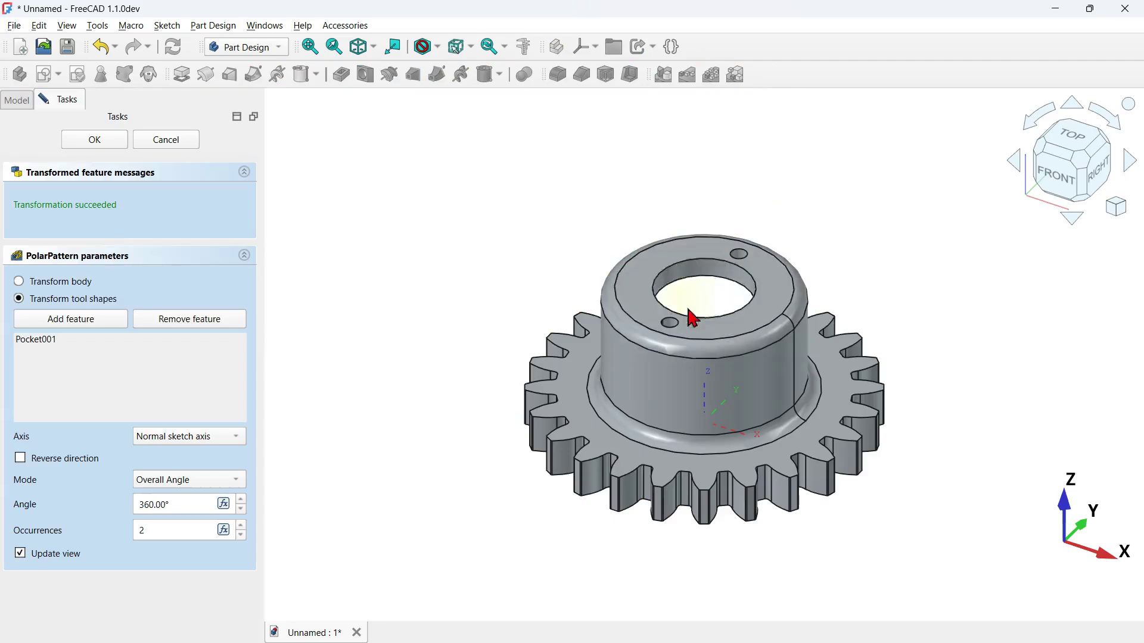
click(214, 440)
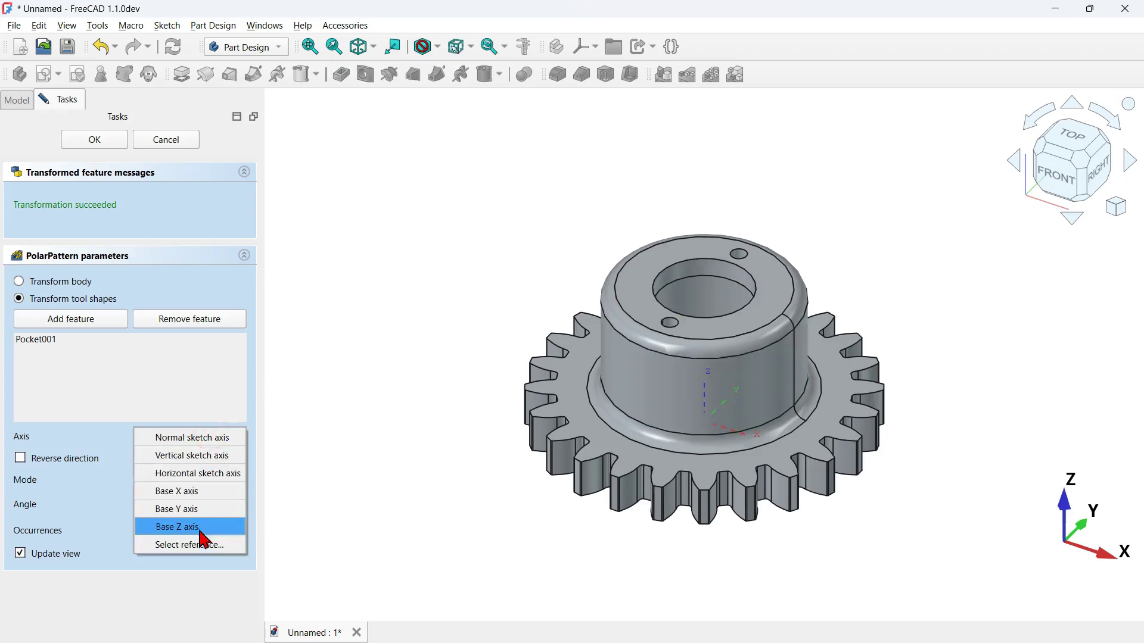
click(178, 526)
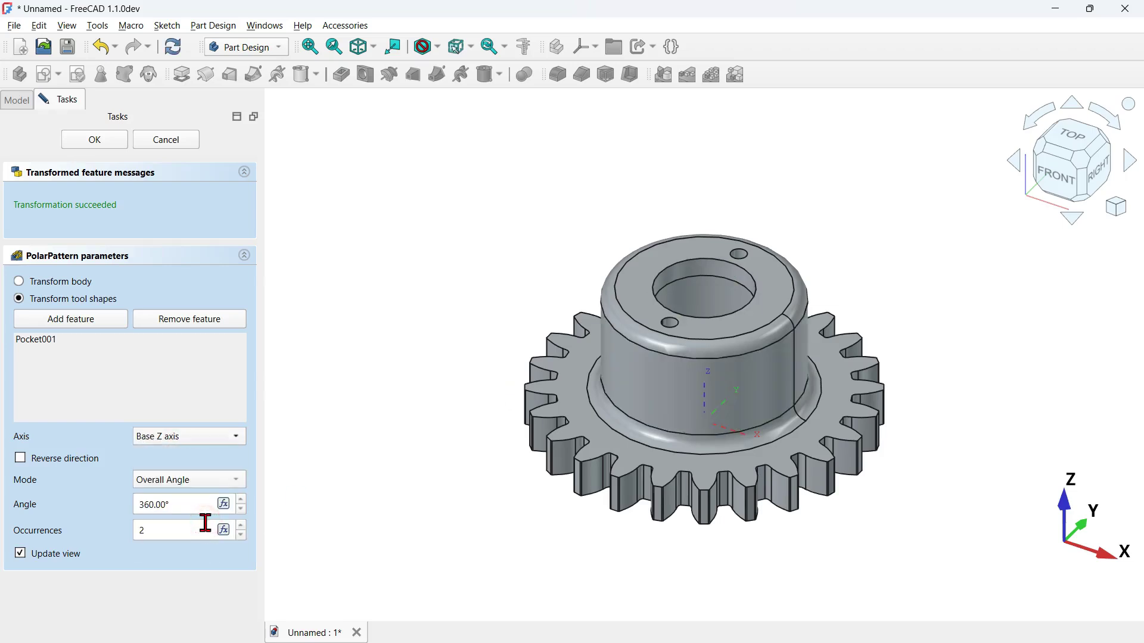
click(1077, 132)
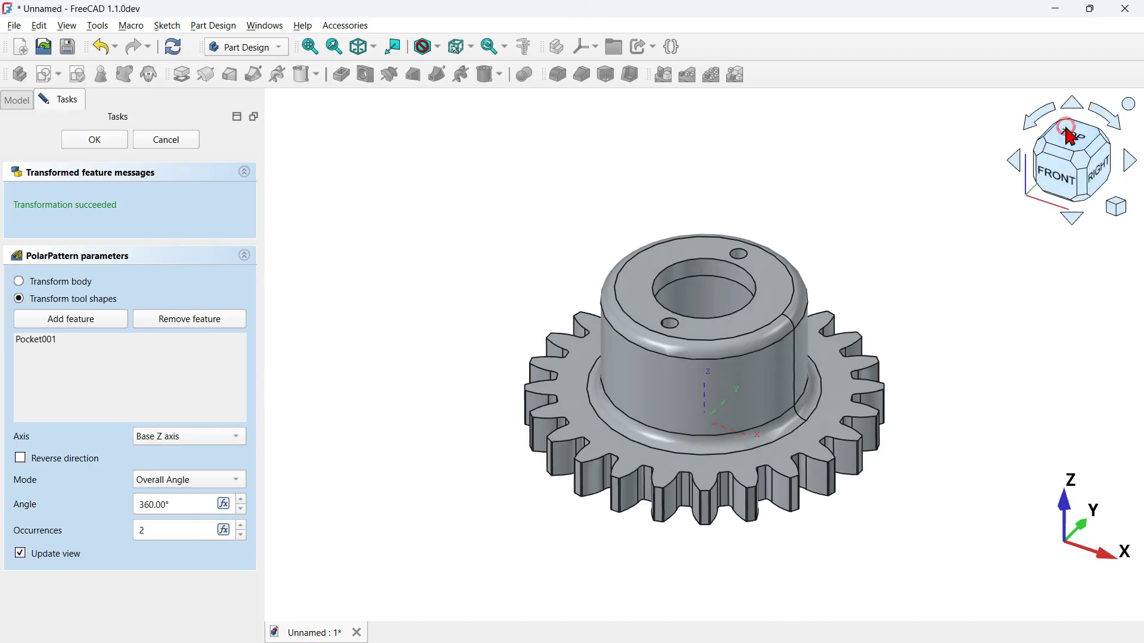
double_click(179, 530)
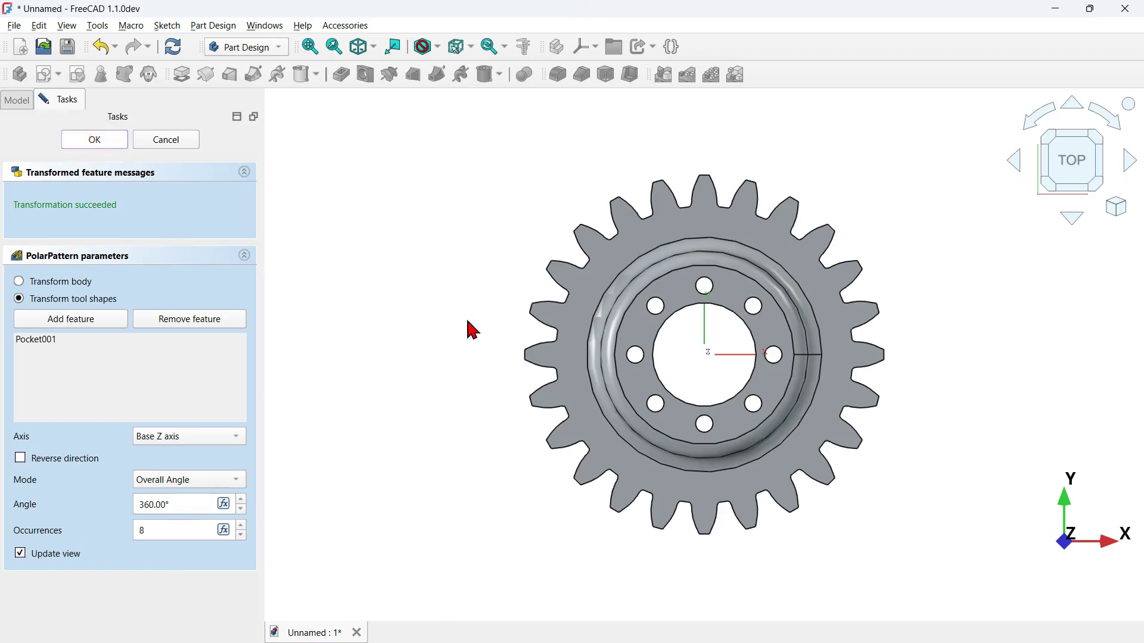
middle_drag(519, 481, 574, 411)
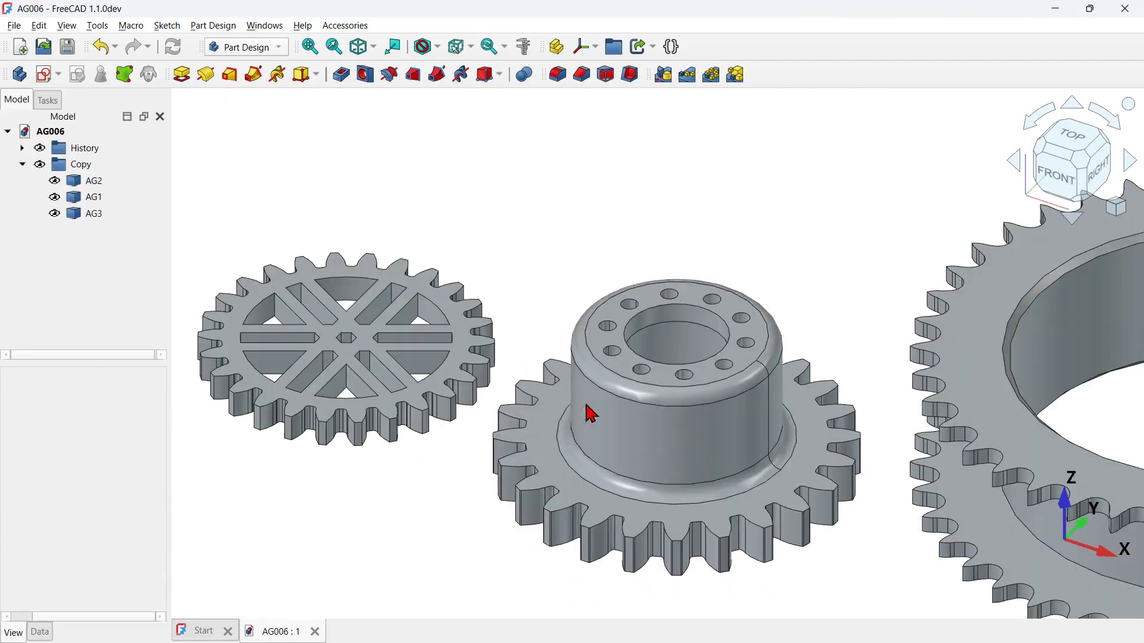
scroll(678, 356, down, 3)
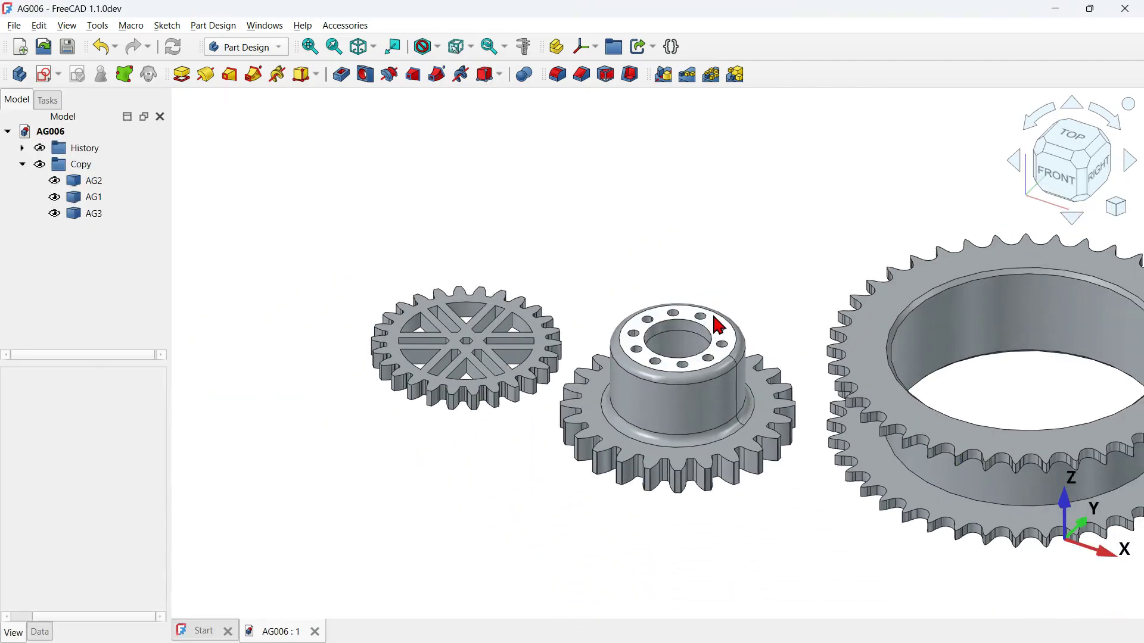
key(2)
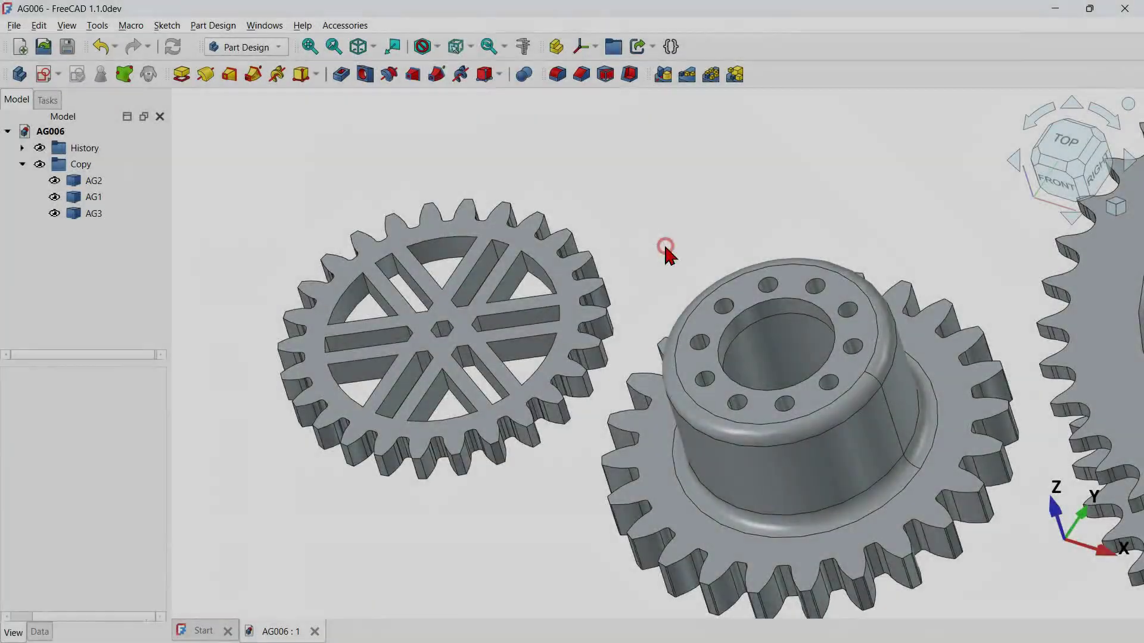
scroll(665, 254, down, 5)
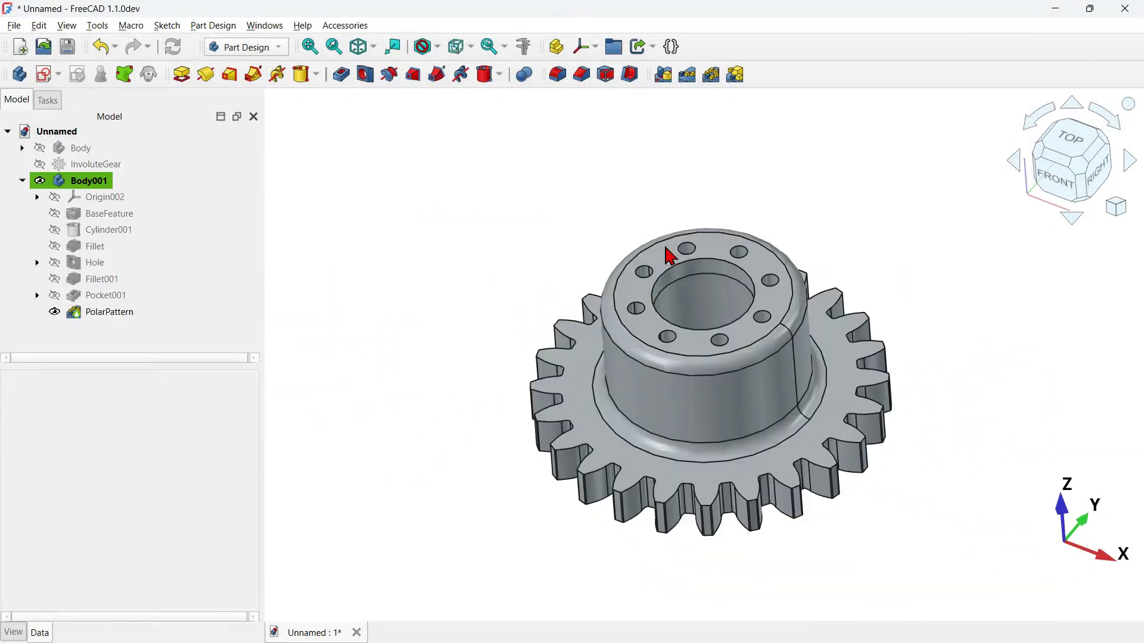
Deactivate the finished hub gear body, collapse its feature list and hide it.
click(75, 181)
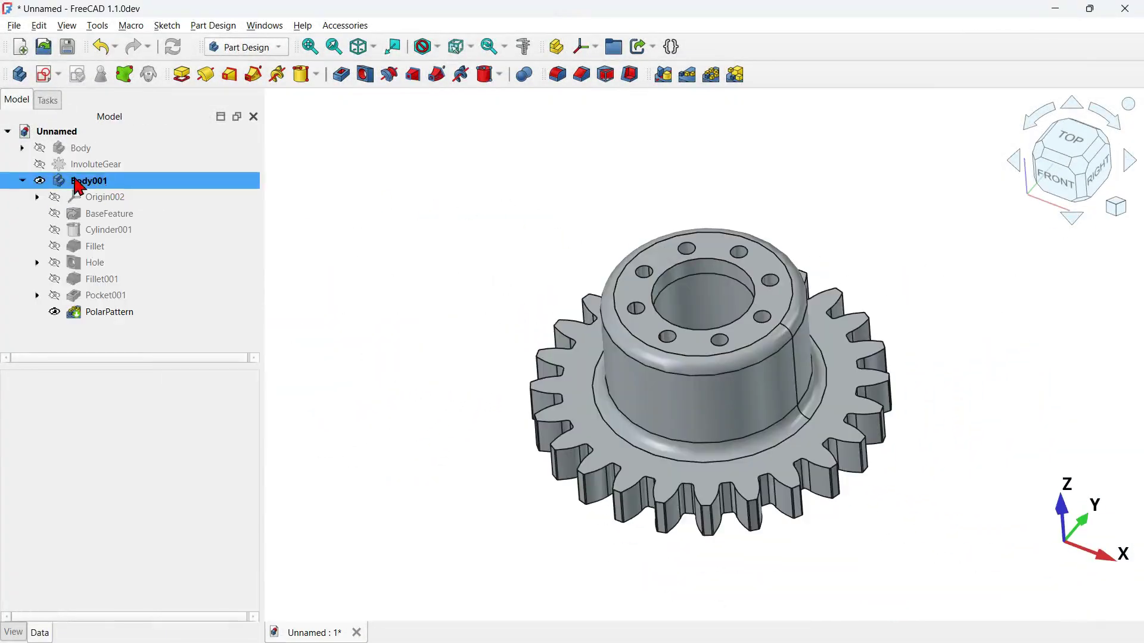
double_click(203, 186)
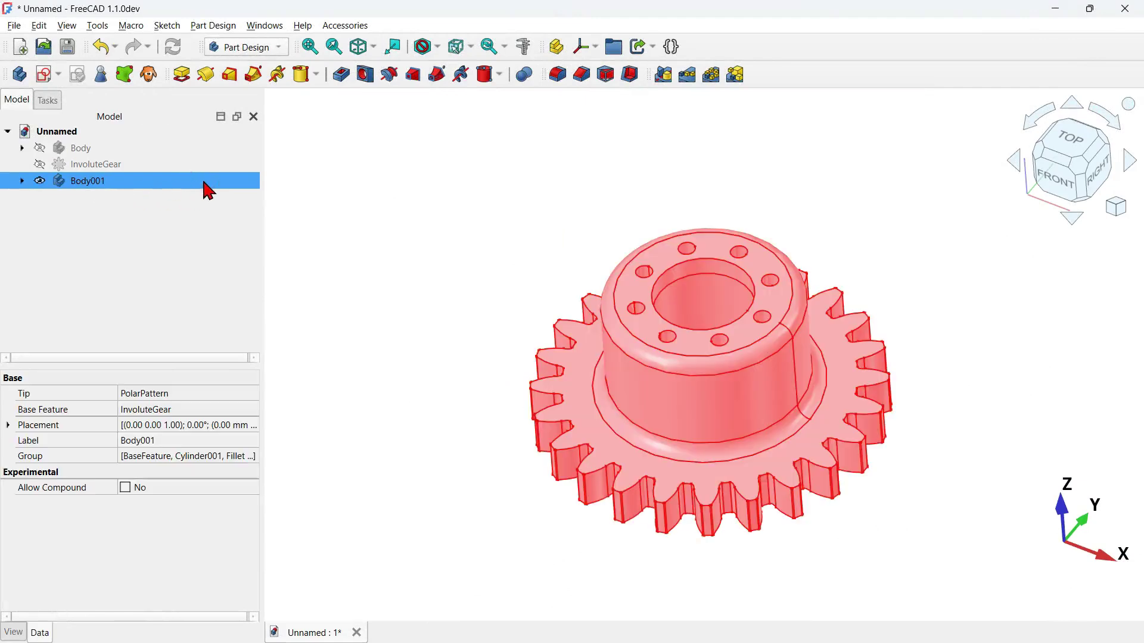
click(511, 225)
click(43, 182)
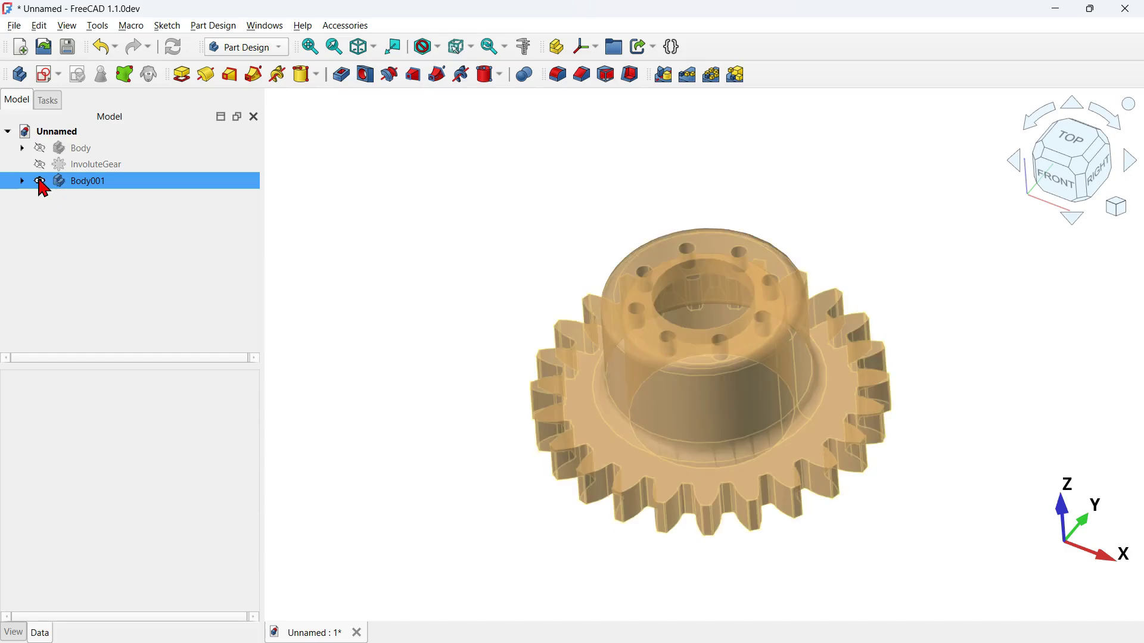
click(40, 180)
click(493, 258)
drag(494, 258, 469, 162)
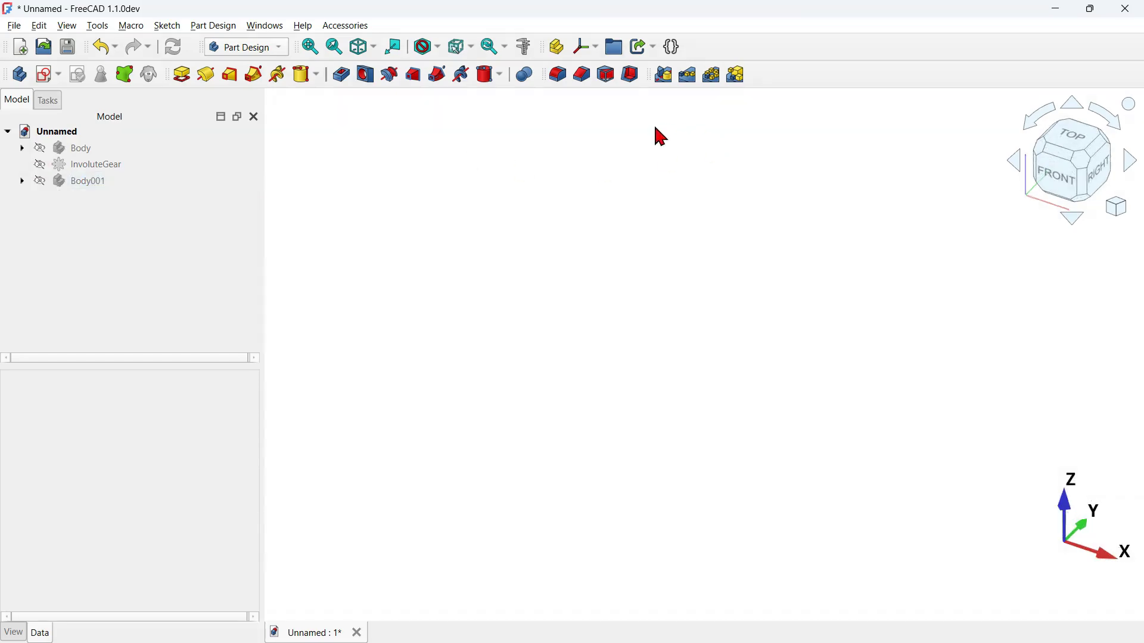
Create a new body with an external involute gear profile of 26 teeth and module 3 mm.
click(20, 74)
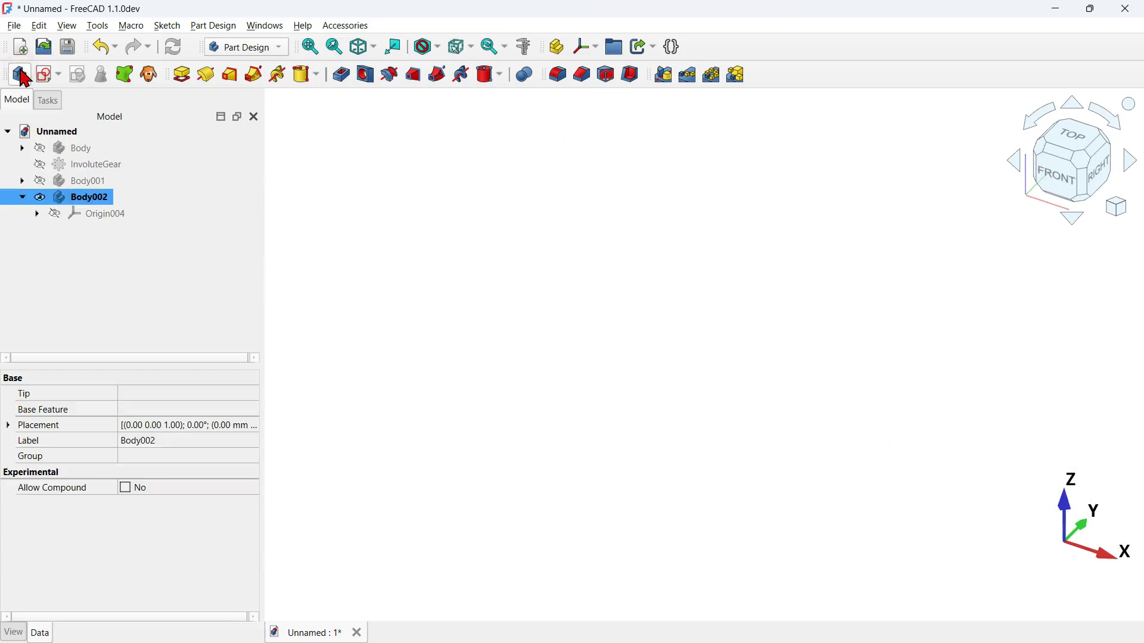
click(218, 27)
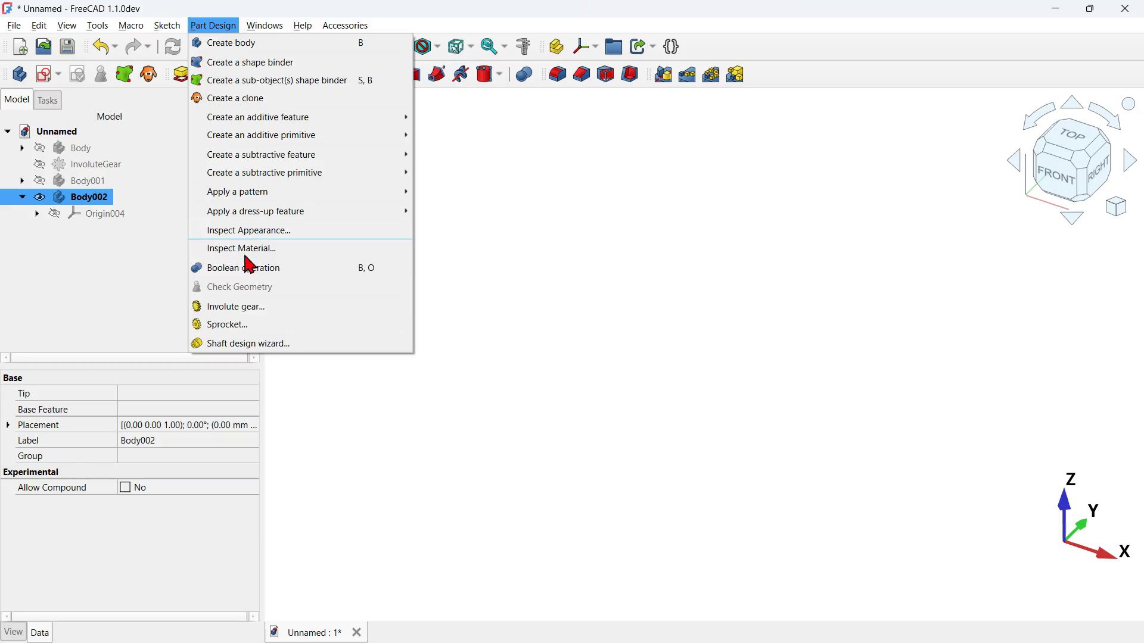
click(301, 310)
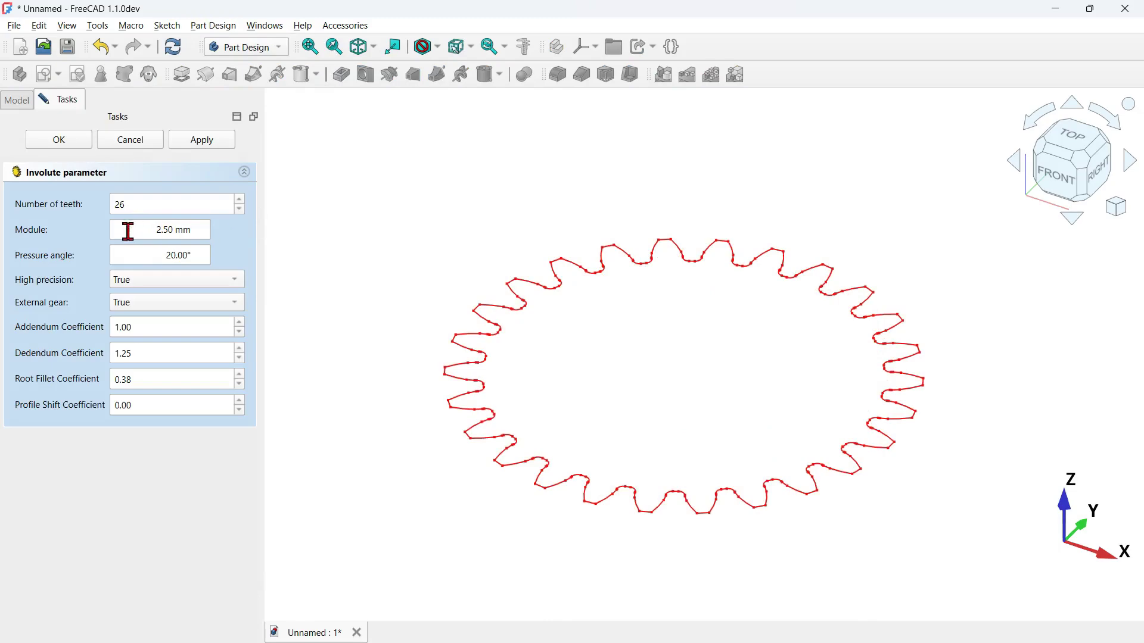
drag(128, 231, 207, 227)
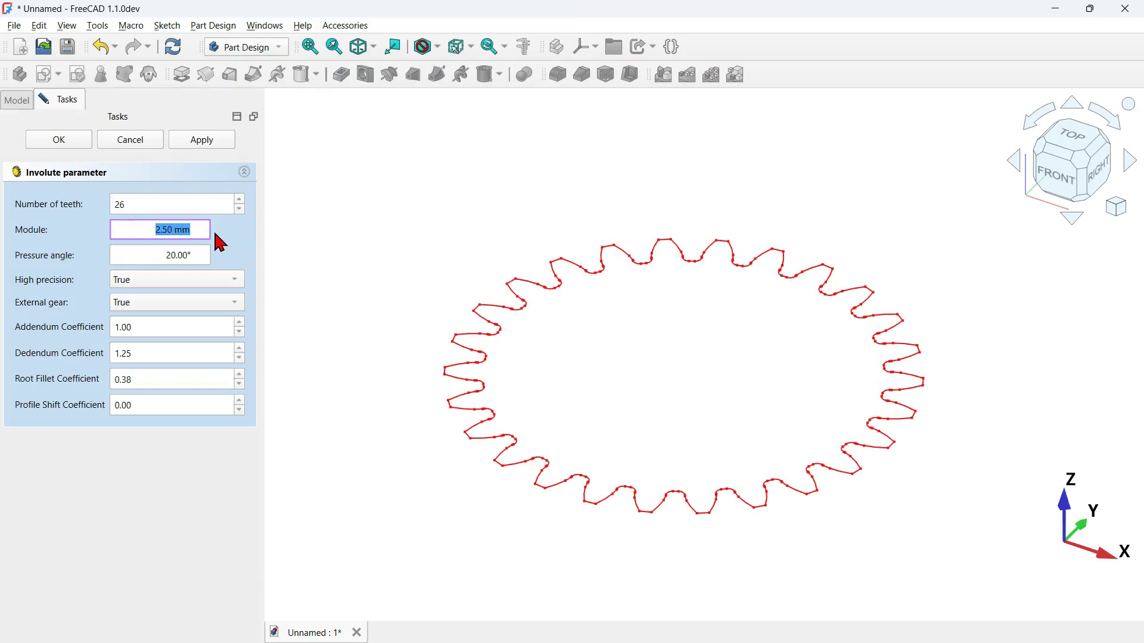
text(3)
click(460, 207)
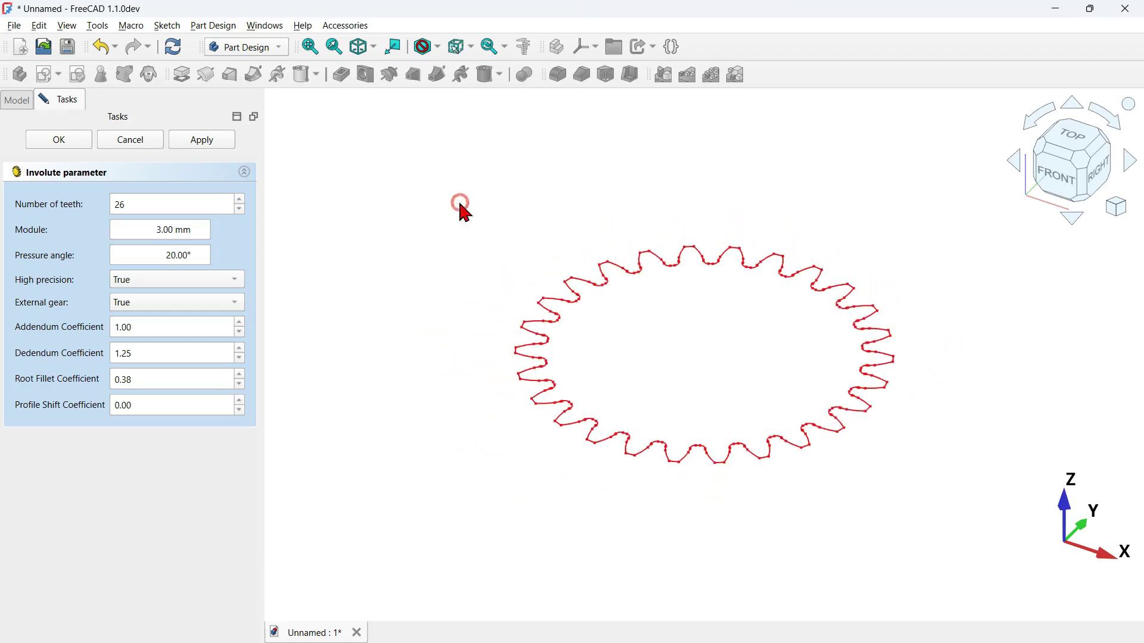
click(59, 140)
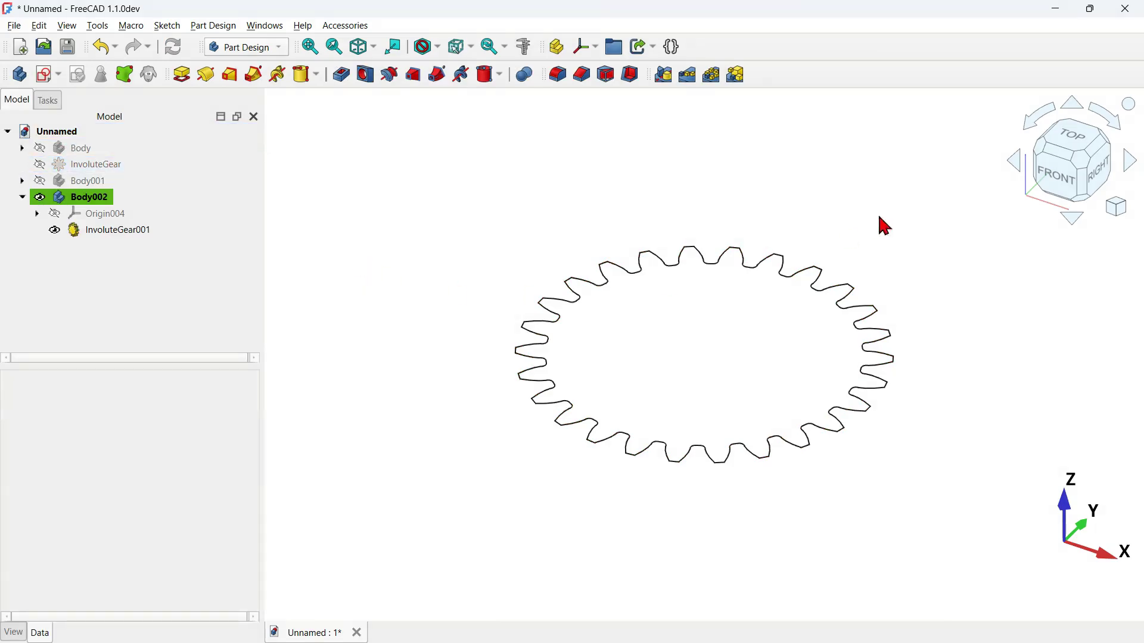
Pad the involute gear profile 8 mm.
click(183, 229)
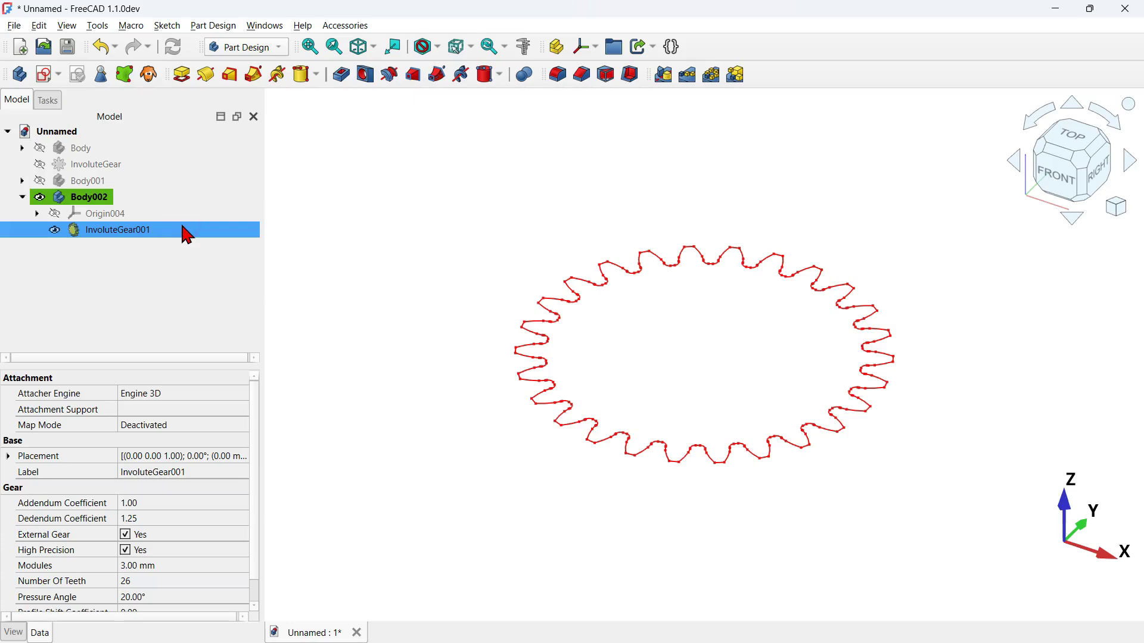
click(179, 73)
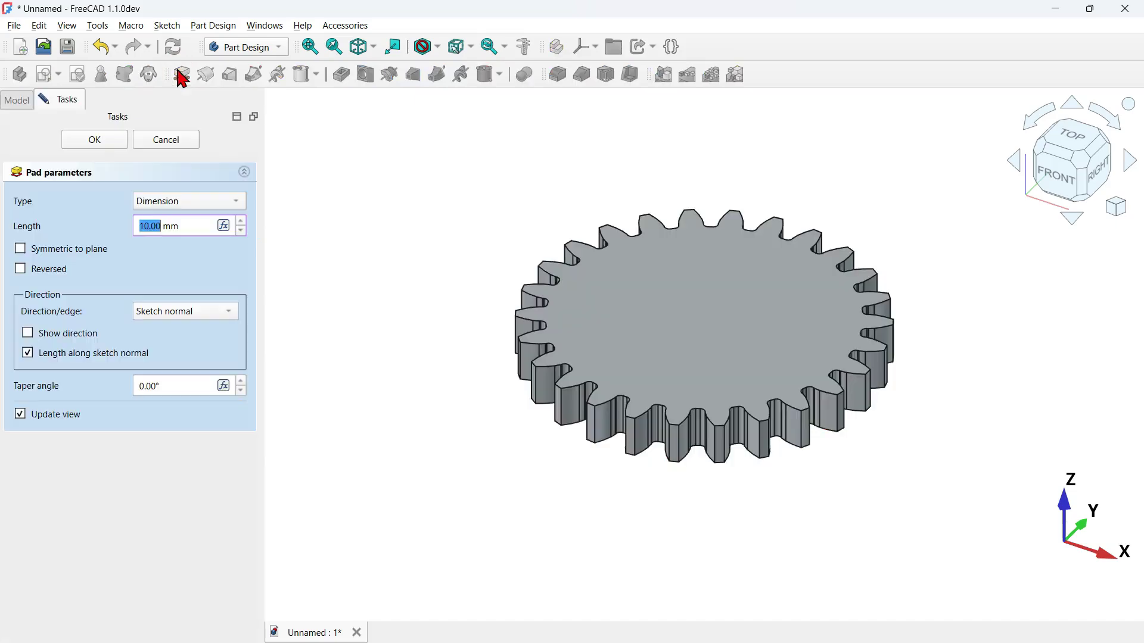
drag(201, 224, 114, 223)
text(8)
click(427, 194)
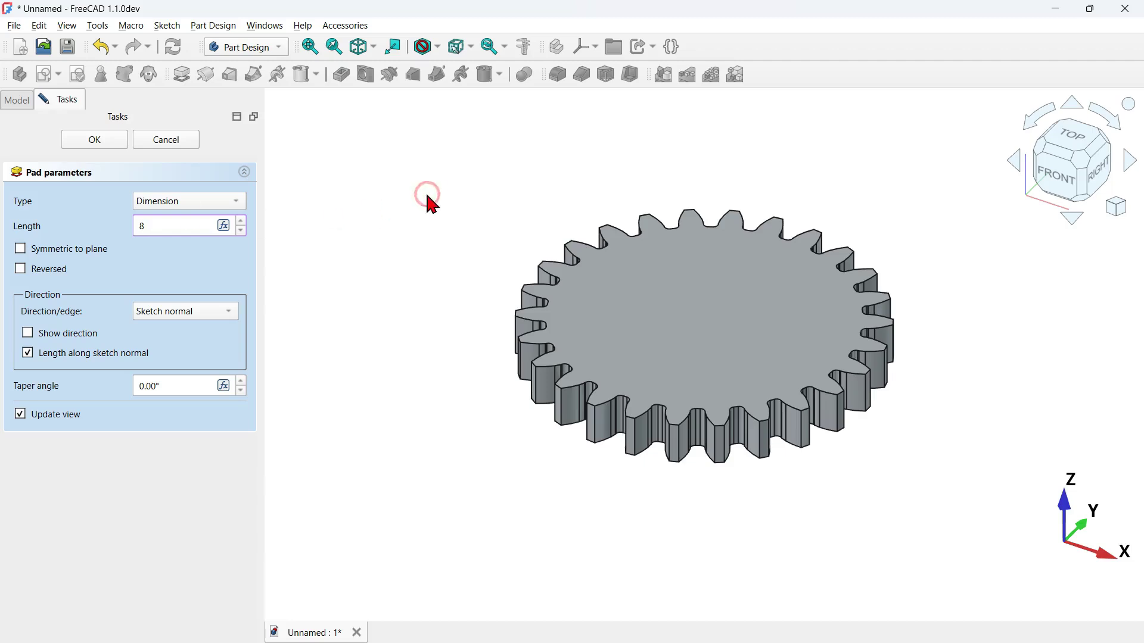
click(96, 141)
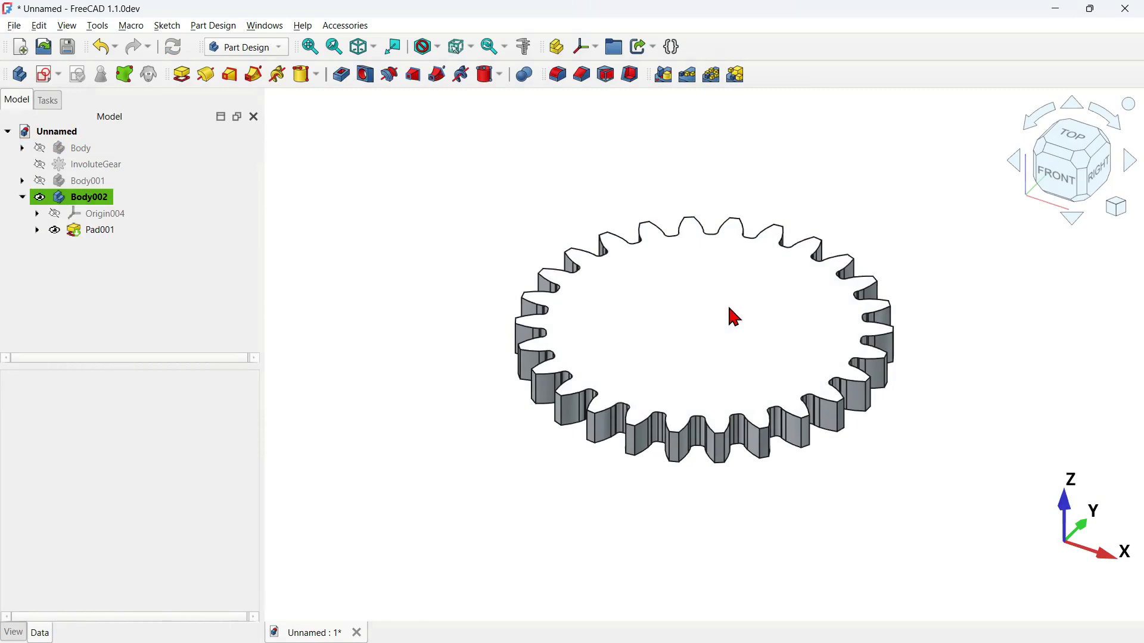
Sketch a 60 mm diameter circle centred on the origin on the gear's upper face and finish the sketch.
click(730, 308)
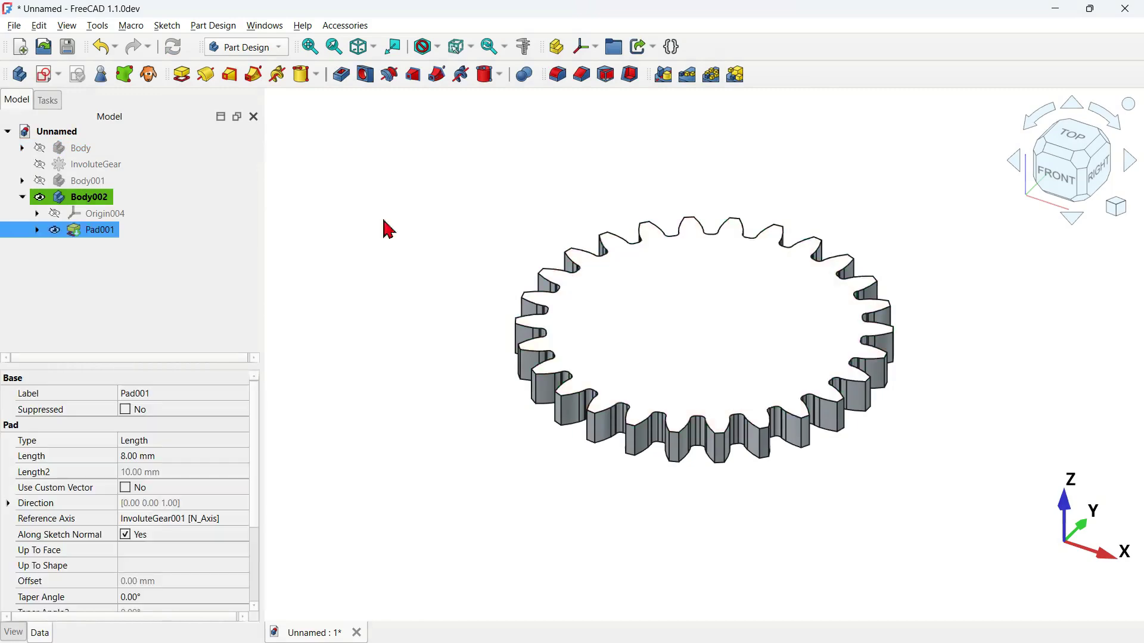
click(47, 87)
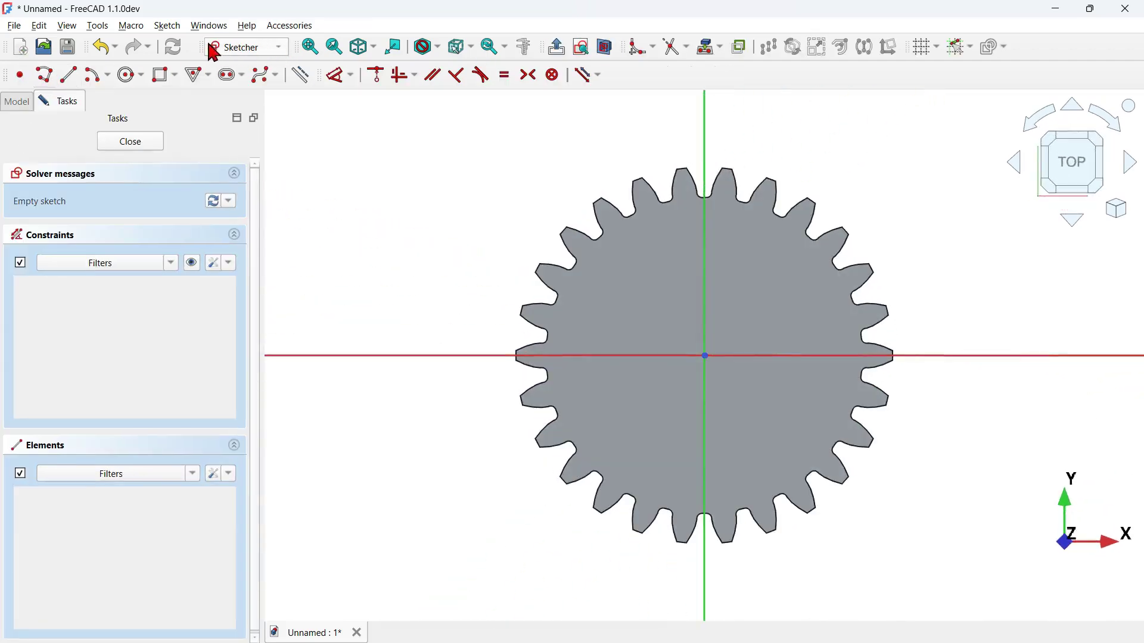
click(129, 77)
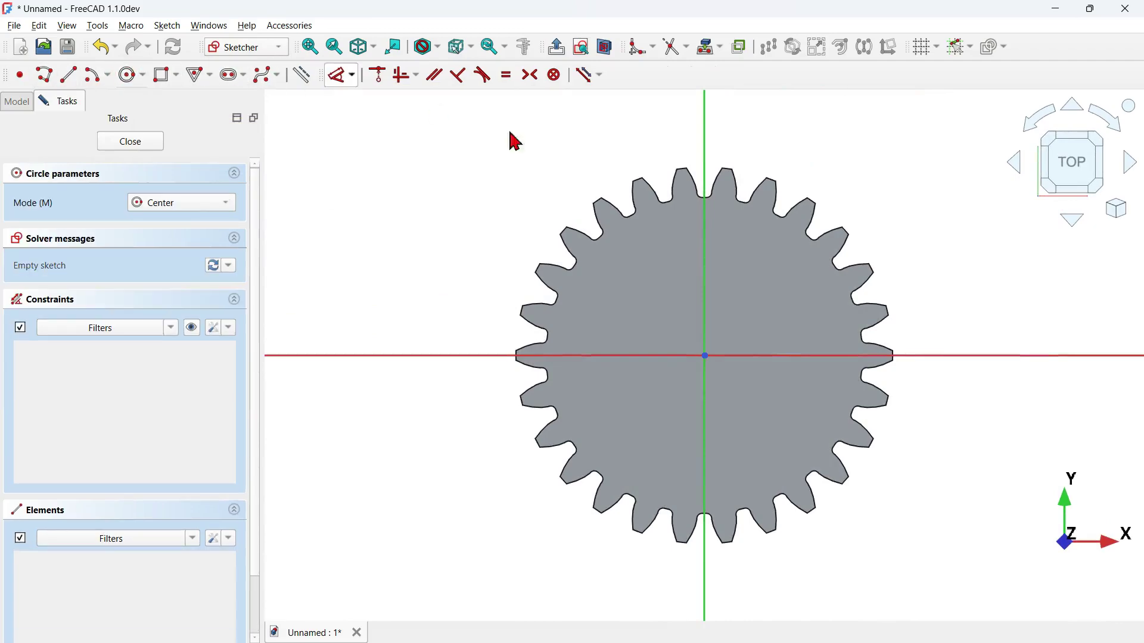
click(704, 355)
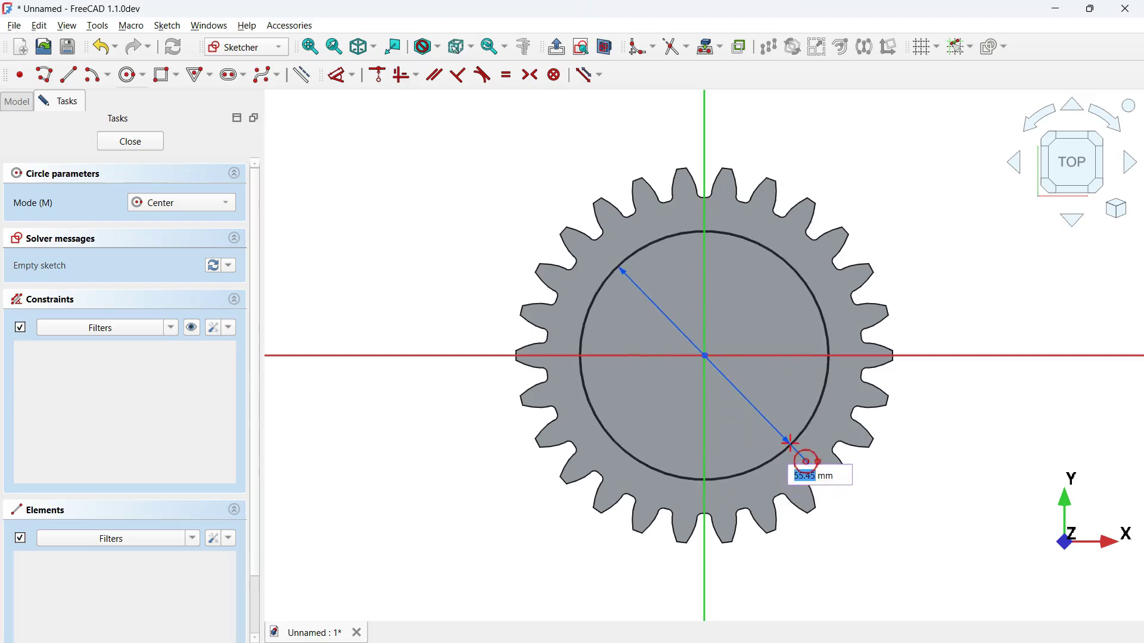
text(60)
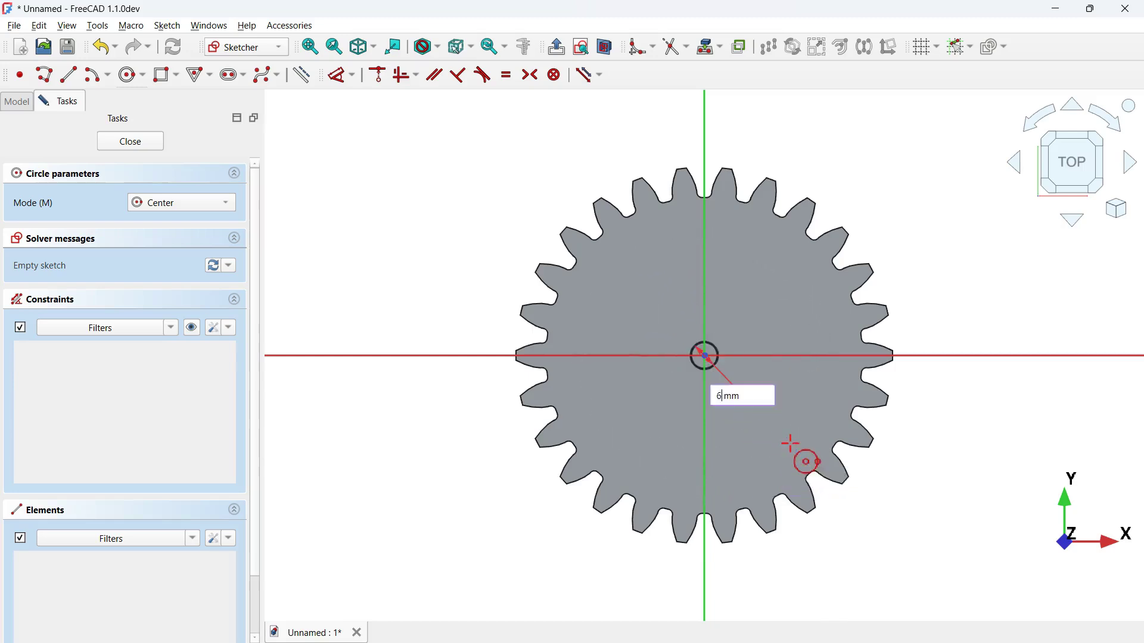
key(Return)
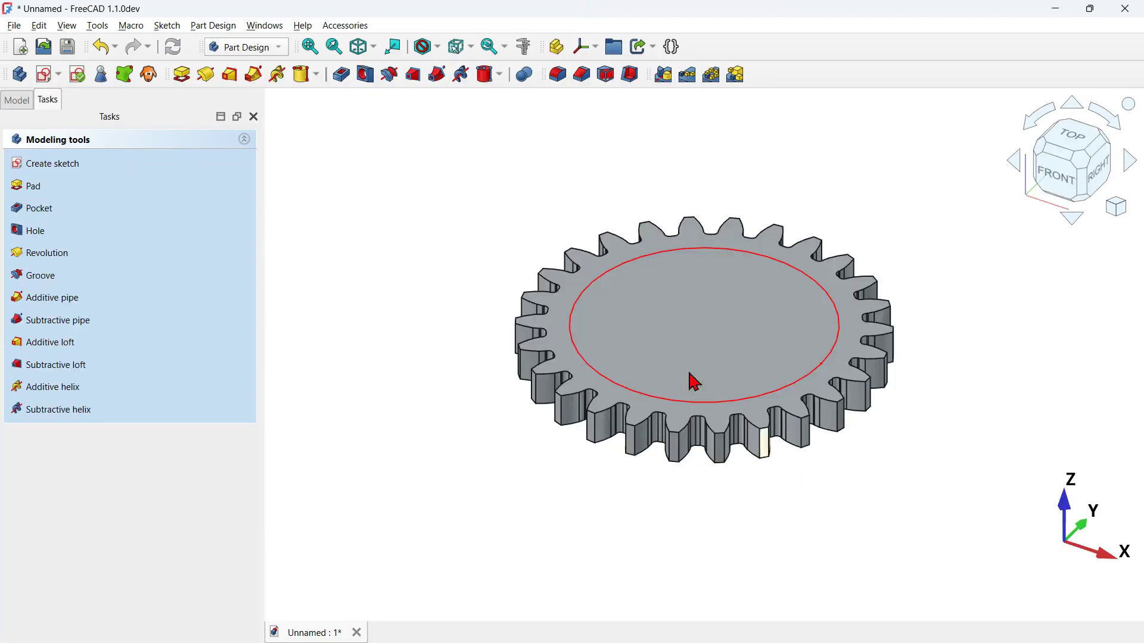
Pocket the 60 mm circle through all of the gear, leaving a toothed ring.
click(342, 77)
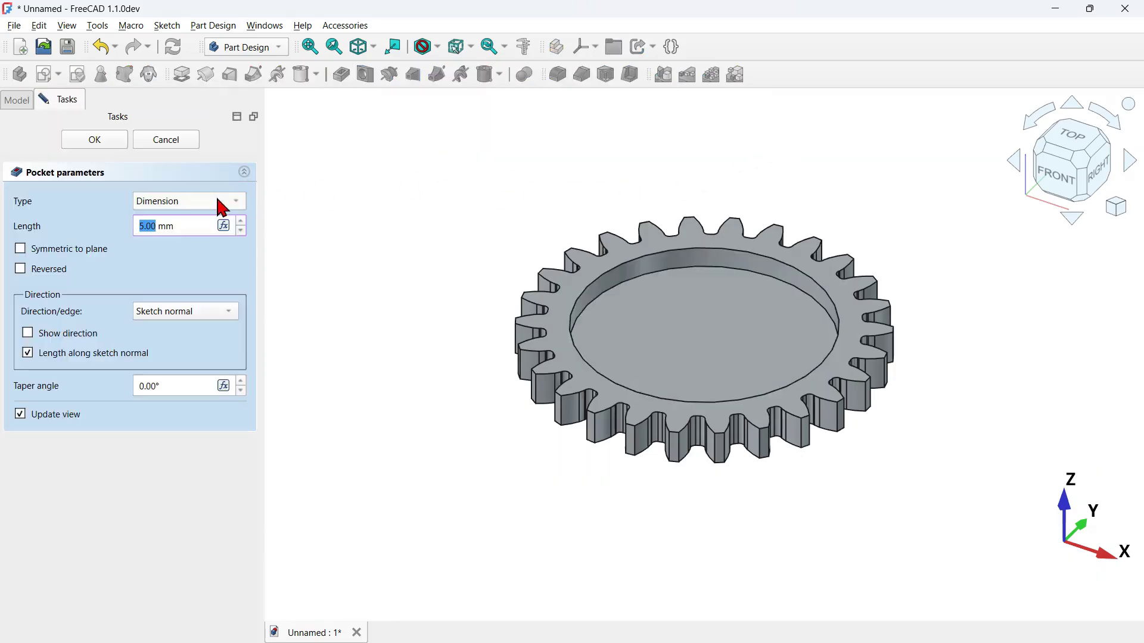
click(213, 198)
click(200, 208)
key(Down)
mouse_move(681, 191)
middle_down()
mouse_move(725, 319)
mouse_move(767, 276)
mouse_move(685, 213)
middle_up()
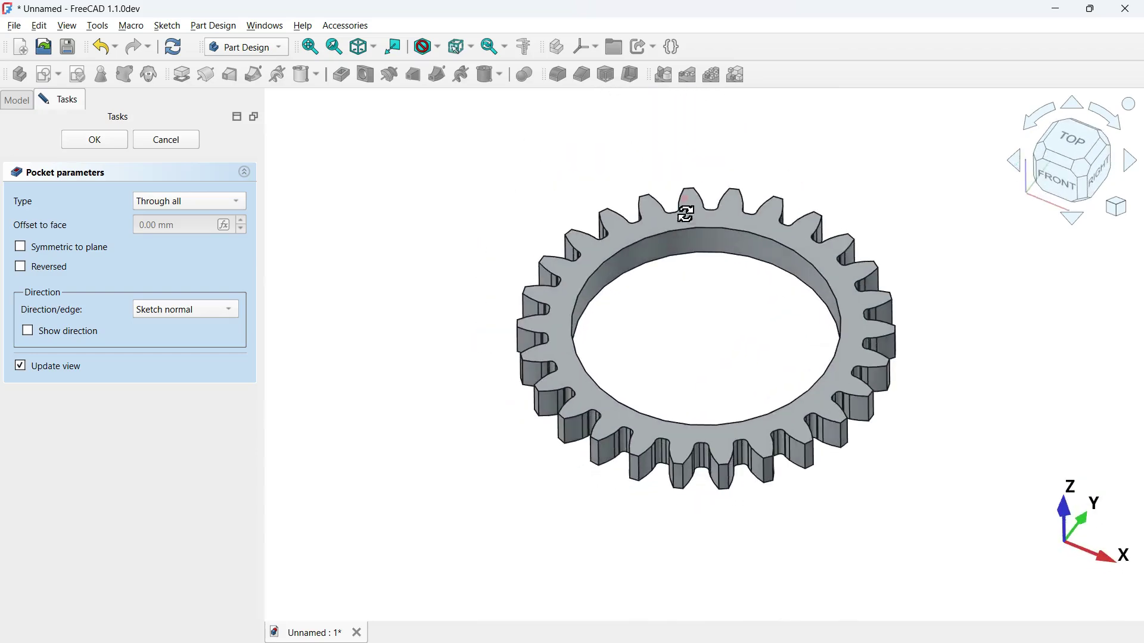
click(95, 141)
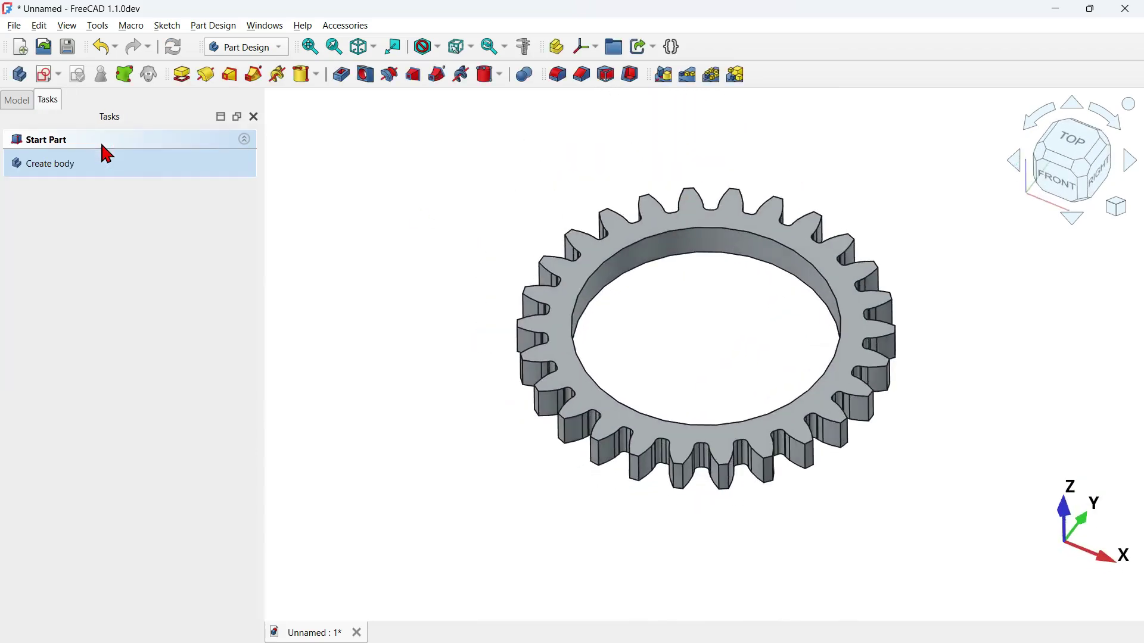
click(24, 104)
middle_drag(334, 220, 717, 420)
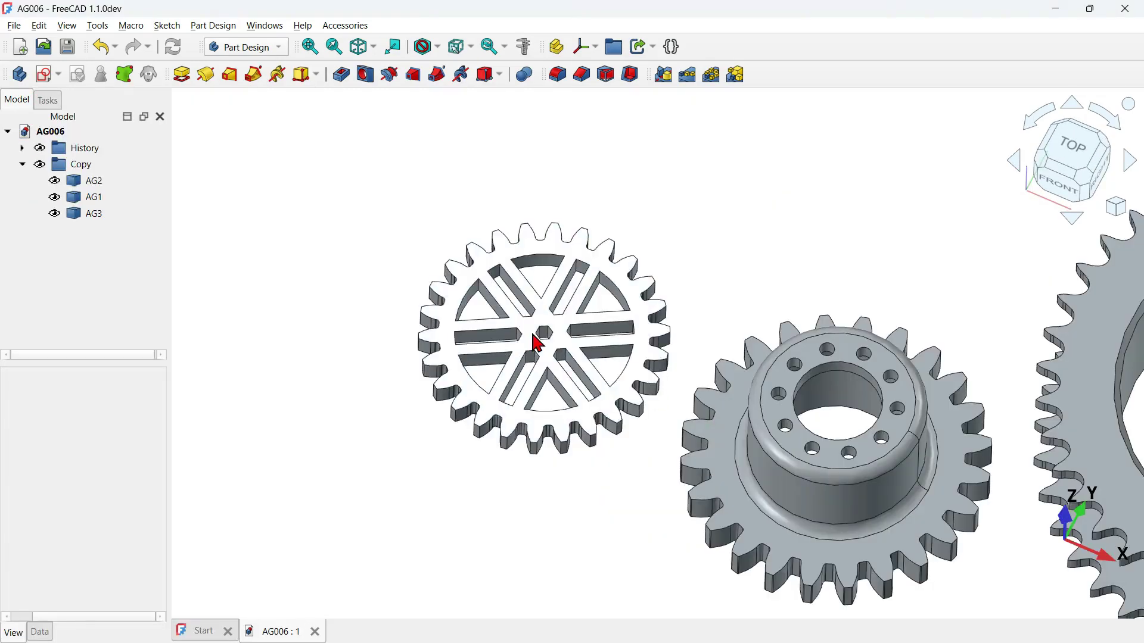
Create a sketch on the gear ring's upper face and project the ring's inner circular edge into it as external geometry.
scroll(536, 340, up, 5)
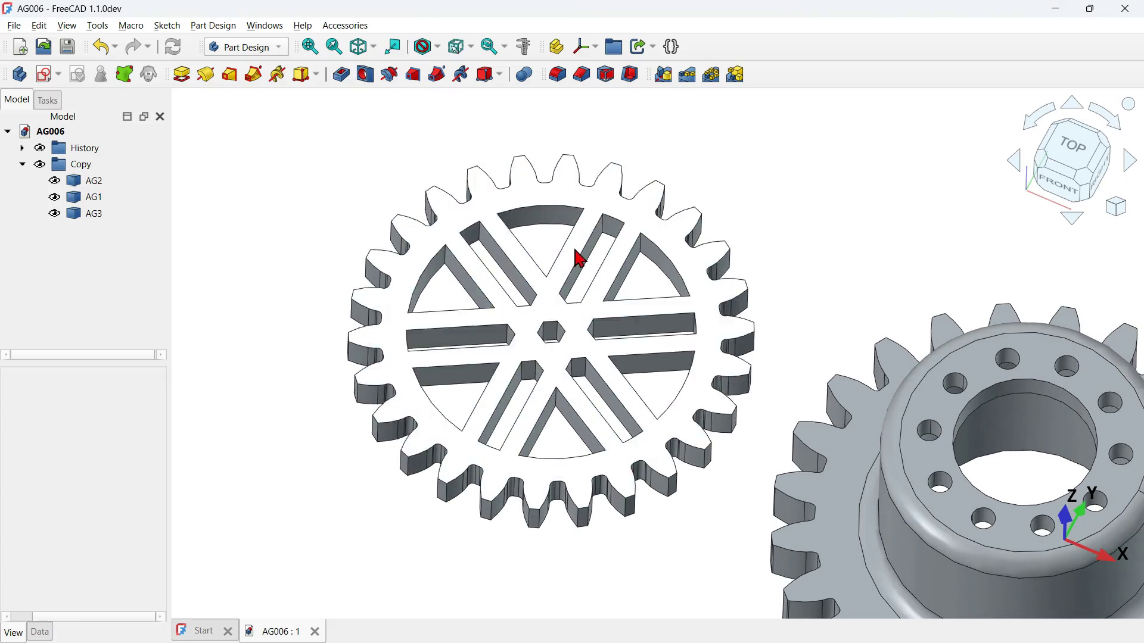
click(810, 224)
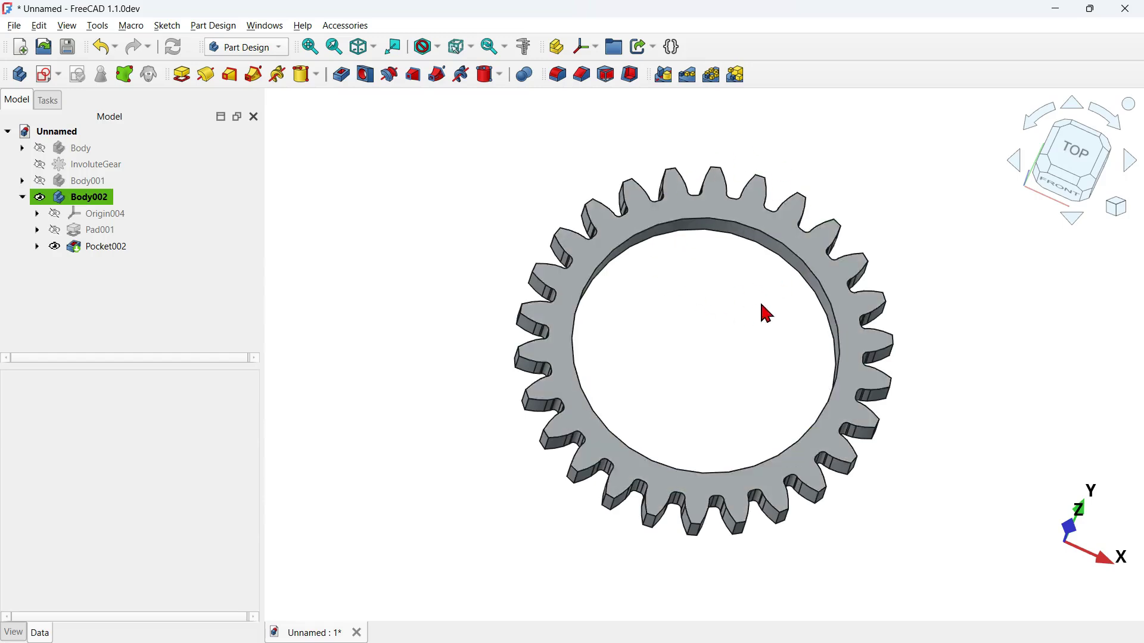
click(680, 204)
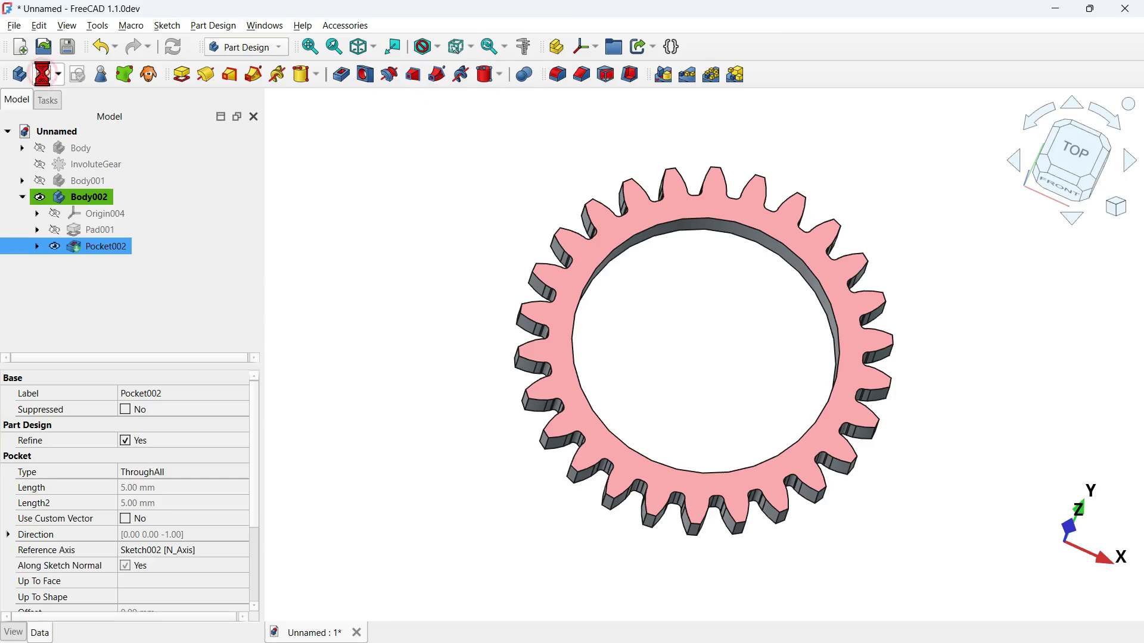
click(43, 74)
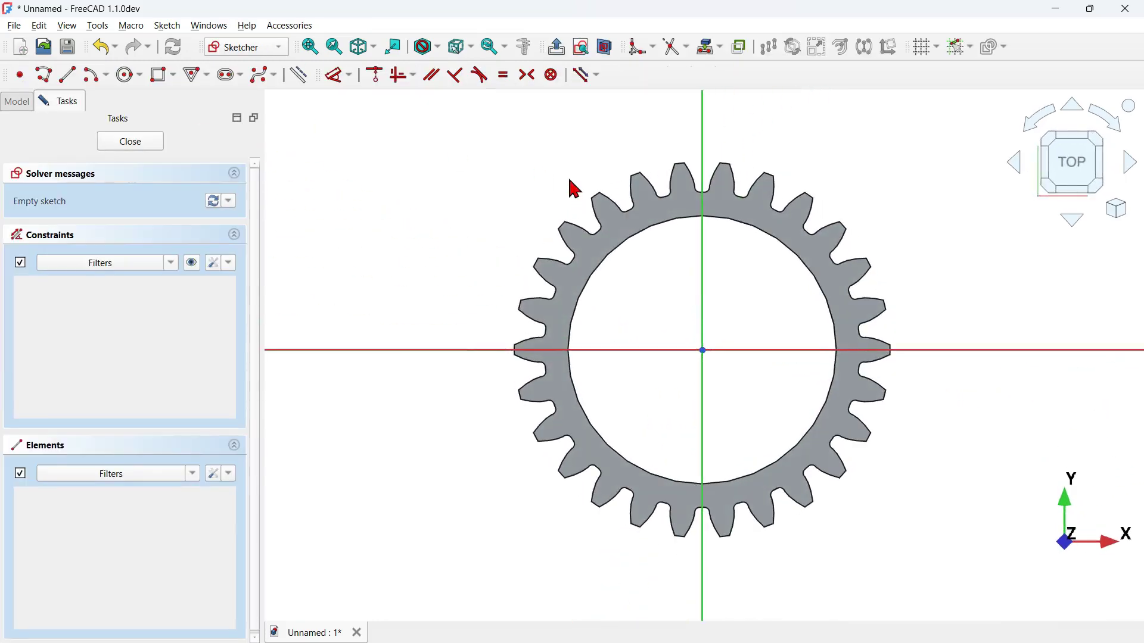
click(299, 76)
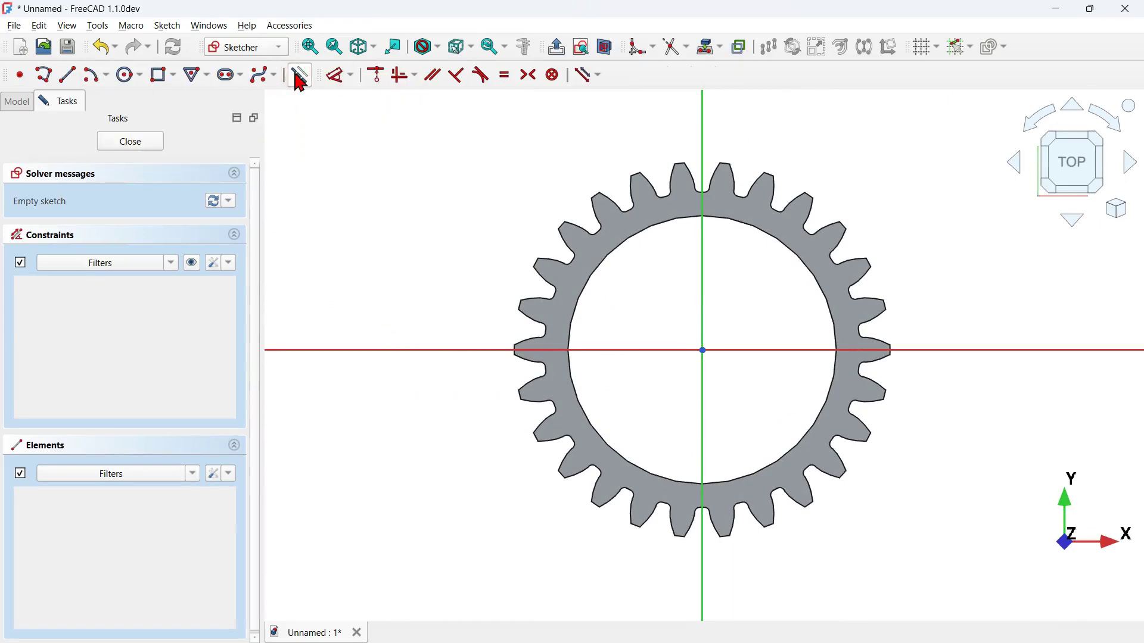
click(707, 50)
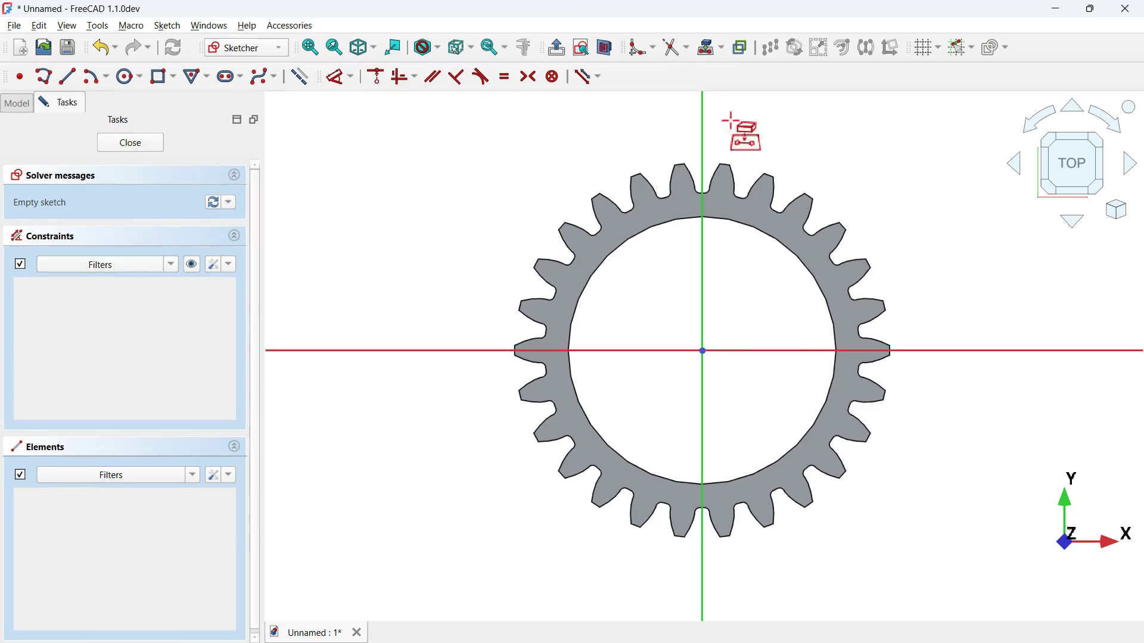
click(760, 231)
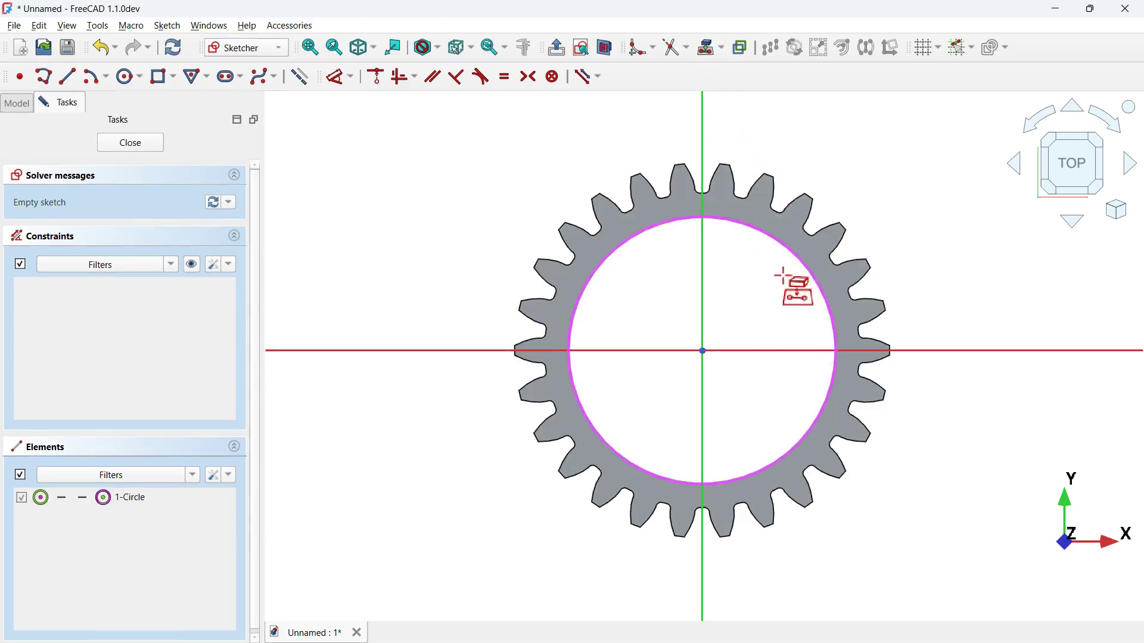
scroll(793, 272, up, 2)
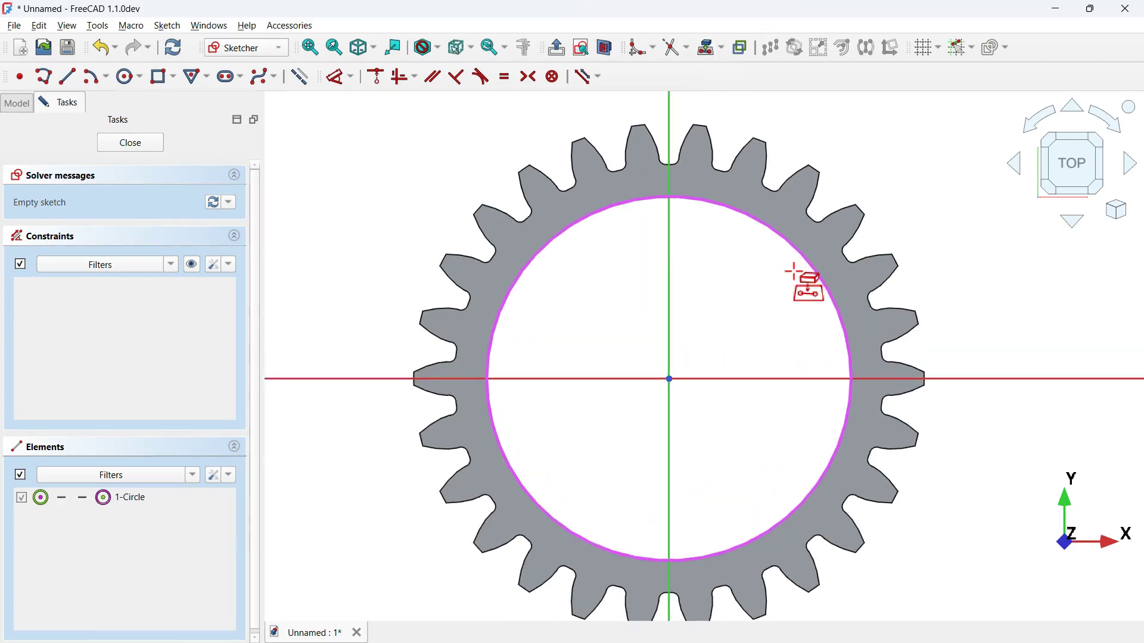
Draw two tall rectangles as solid geometry, one on each side of the vertical axis, each with its upper inner corner on the projected circle.
click(304, 84)
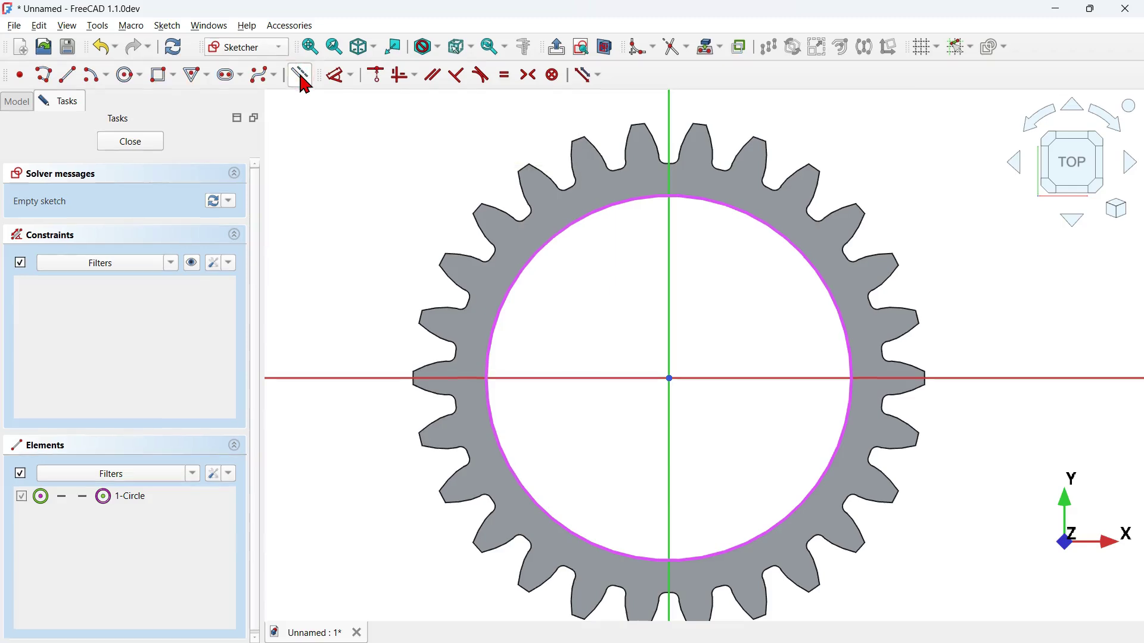
click(158, 77)
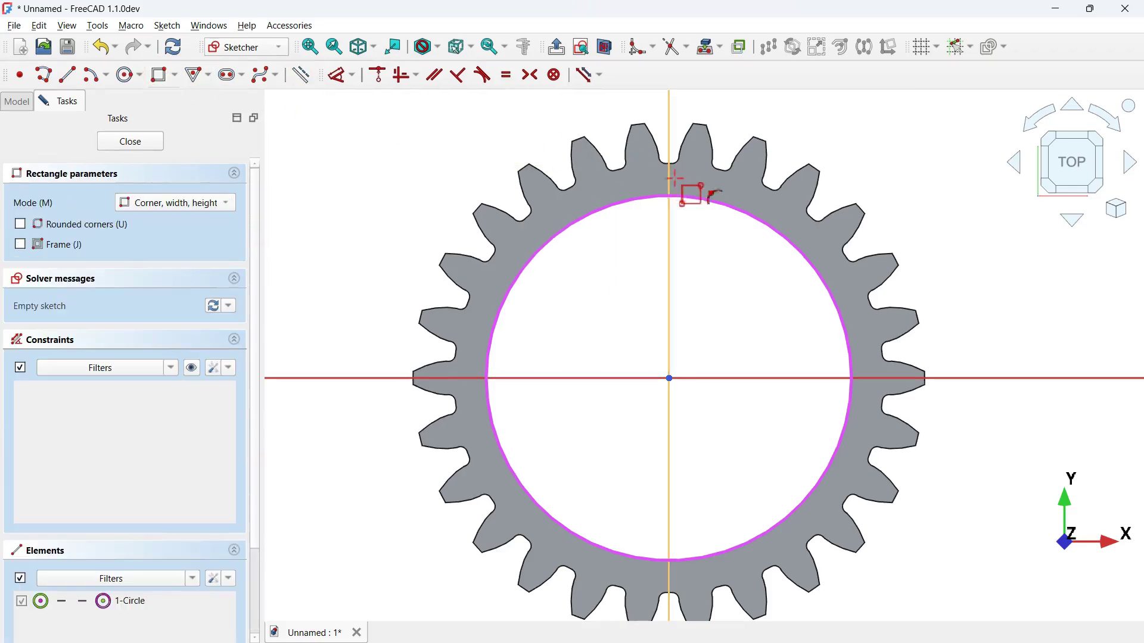
click(647, 196)
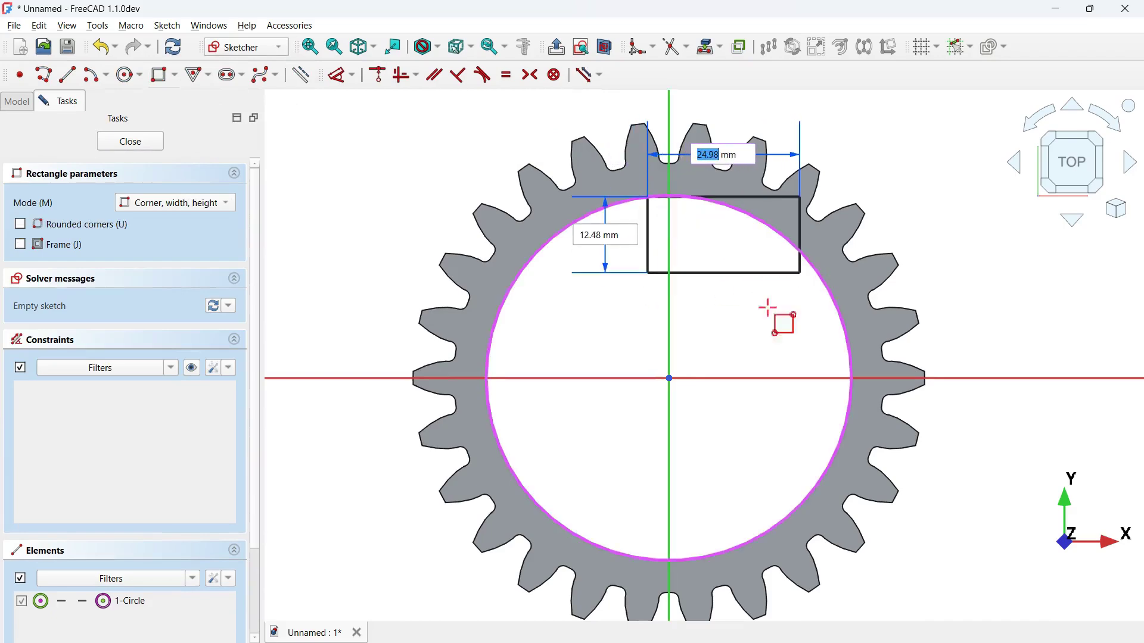
click(572, 580)
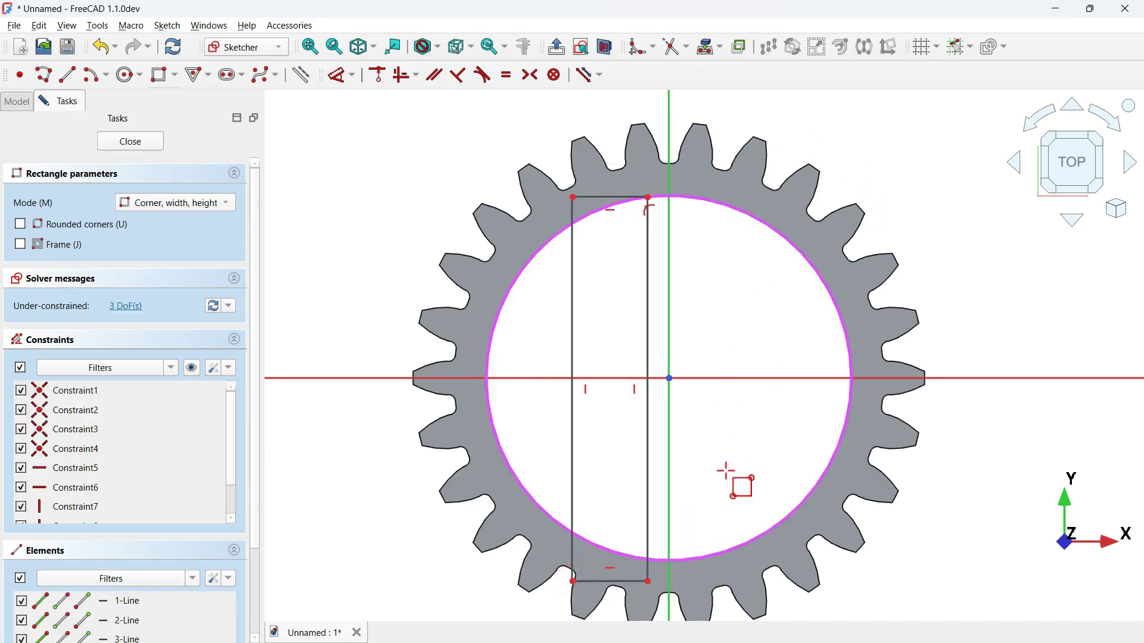
click(680, 196)
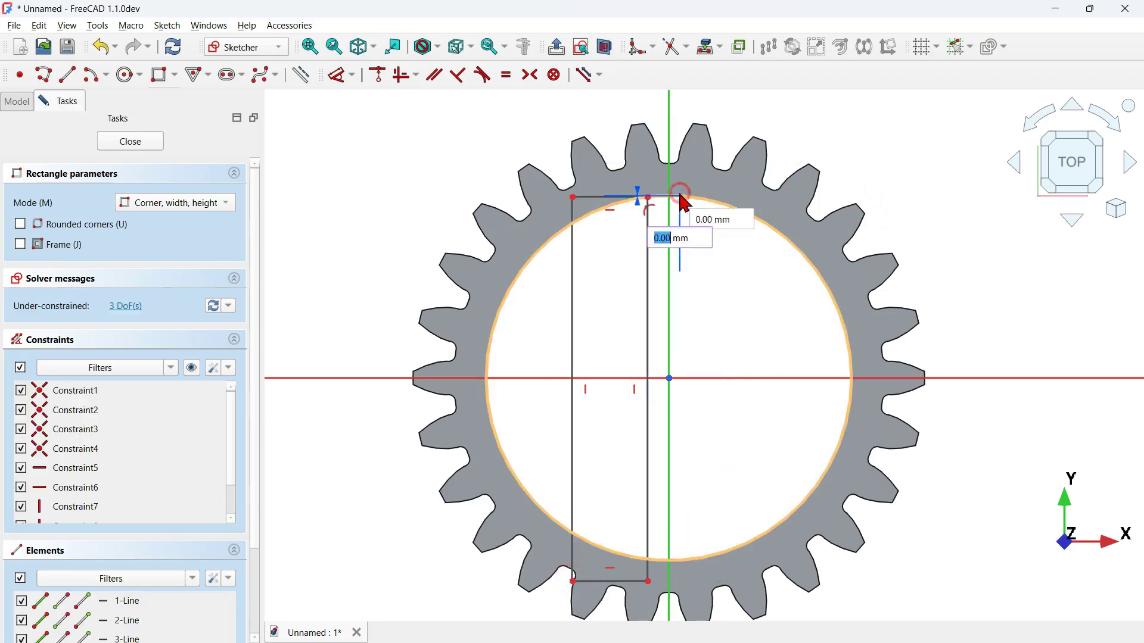
click(797, 582)
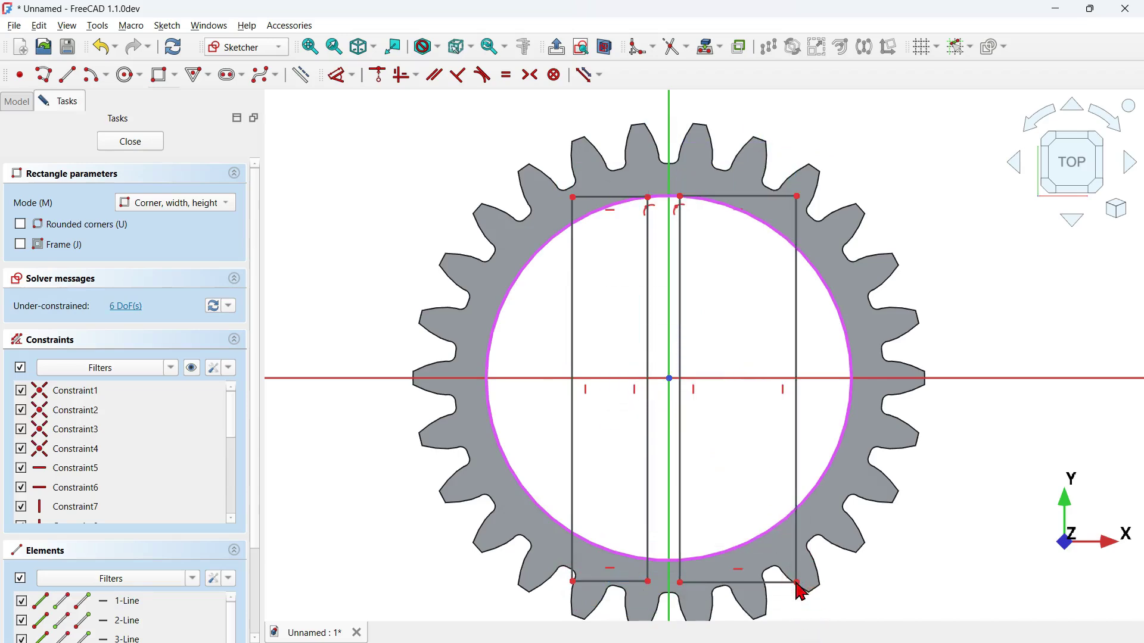
Constrain the two rectangles to equal widths and equal heights.
click(506, 75)
click(772, 197)
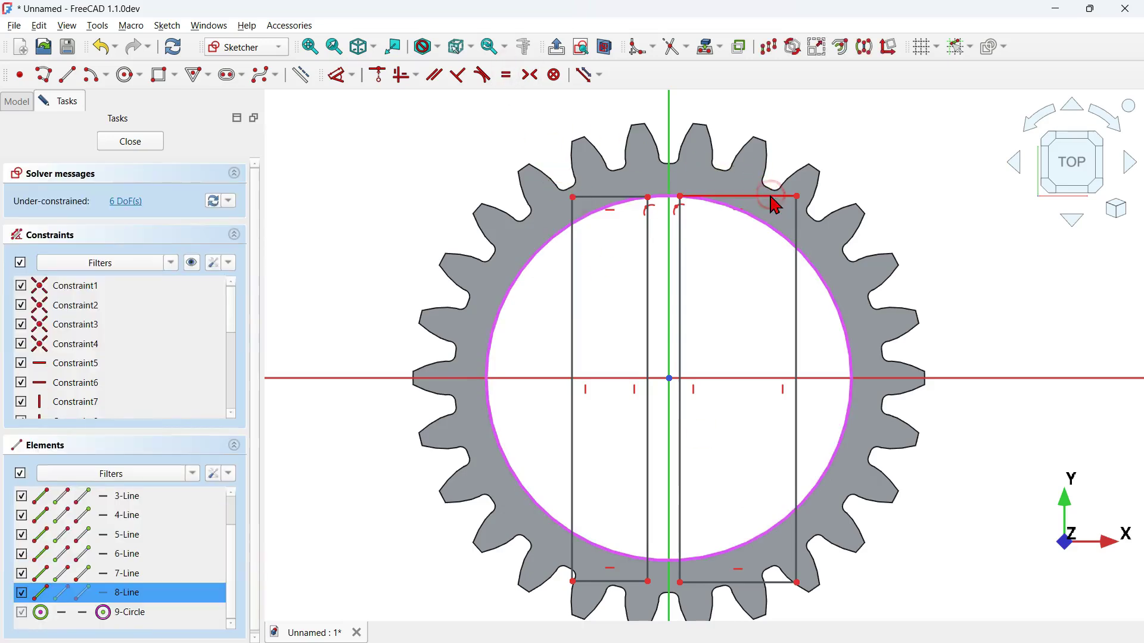
click(603, 197)
click(790, 281)
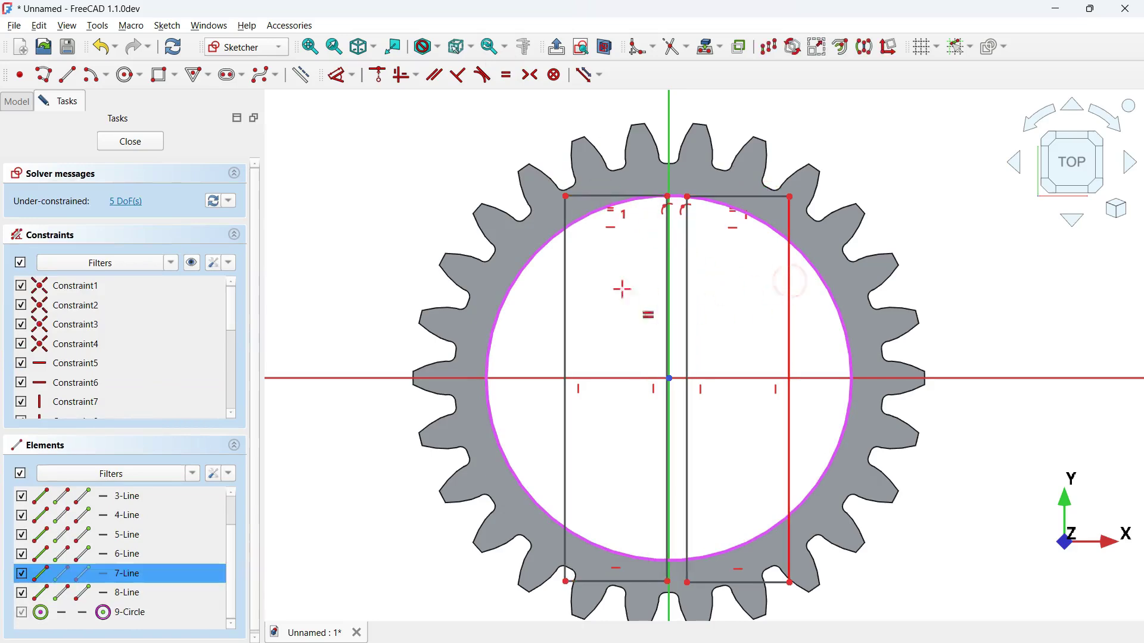
click(564, 286)
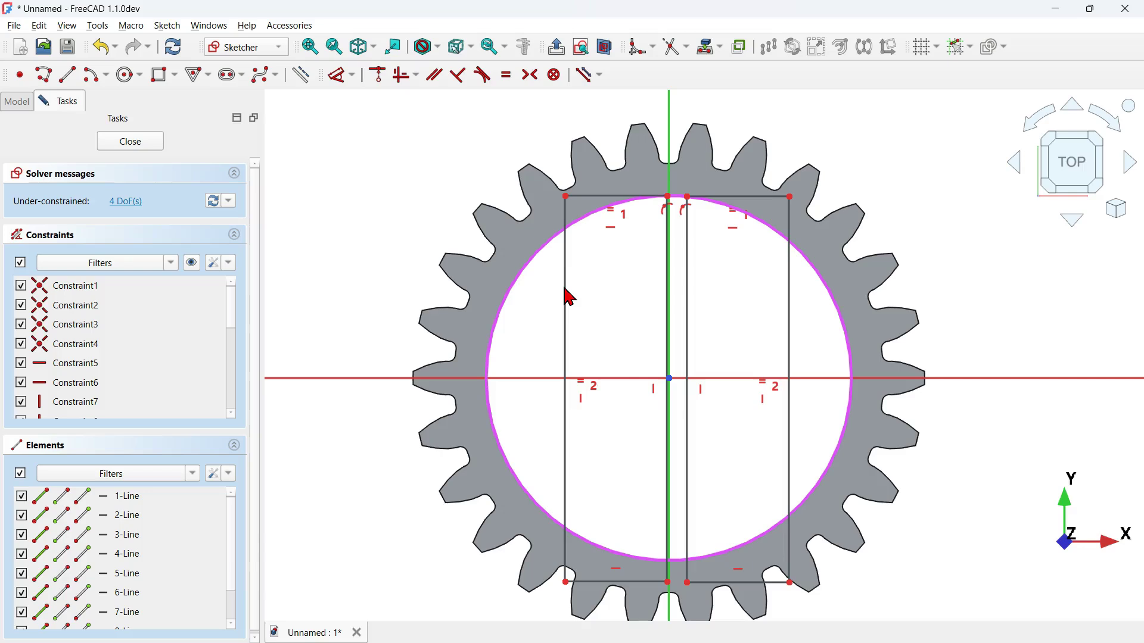
Make the upper inner corners of the two rectangles symmetric about the vertical axis.
scroll(651, 261, down, 2)
scroll(651, 260, up, 4)
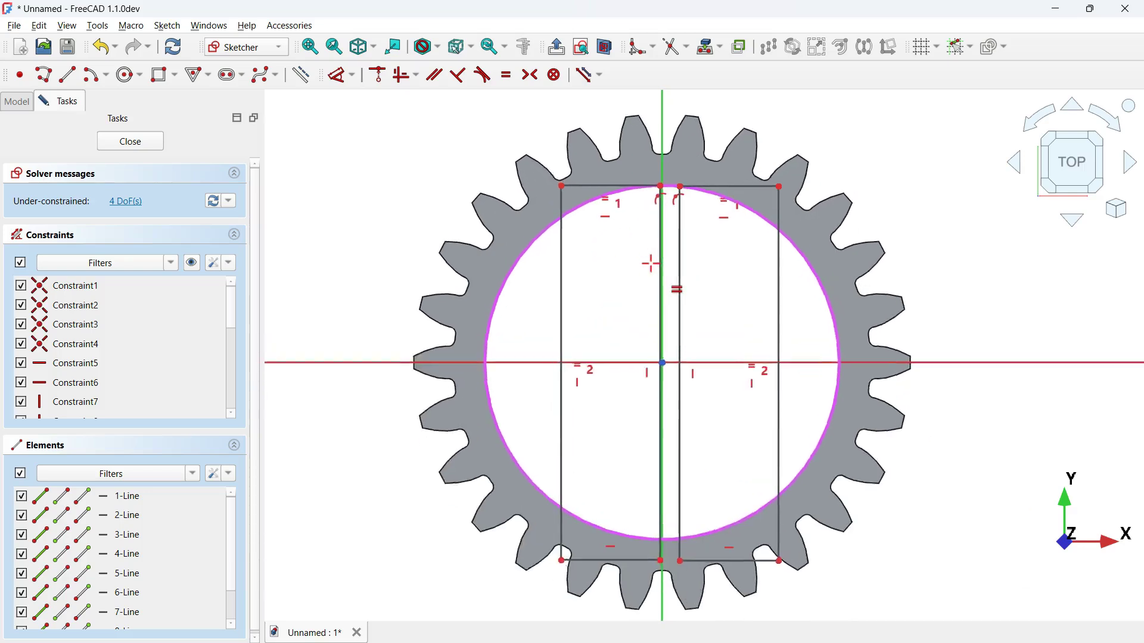
click(531, 76)
scroll(592, 225, up, 2)
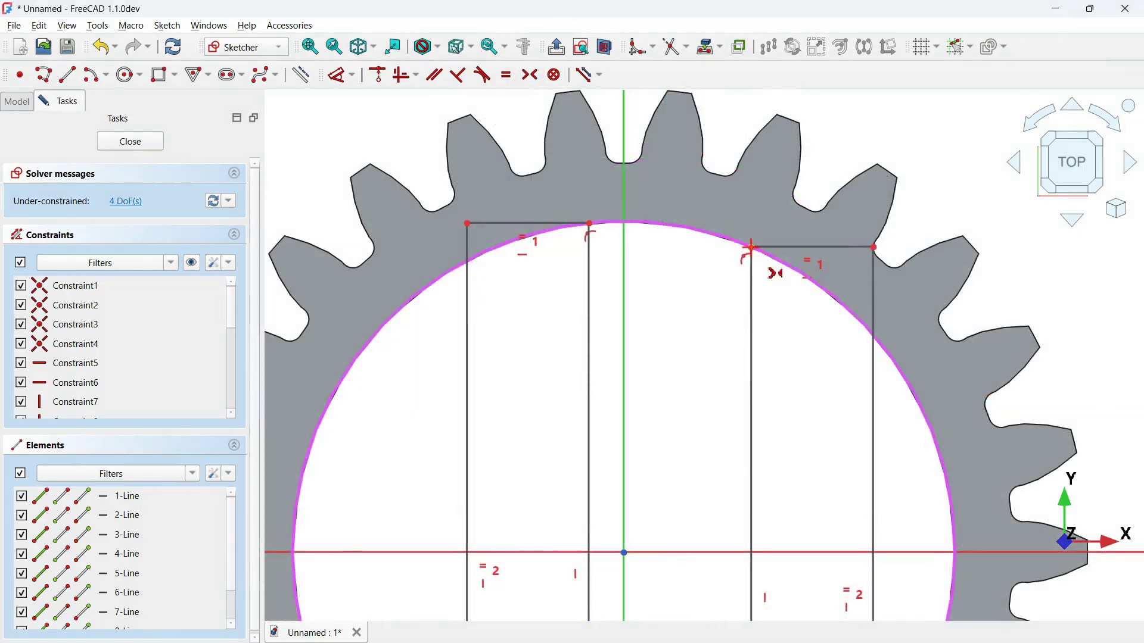
click(591, 224)
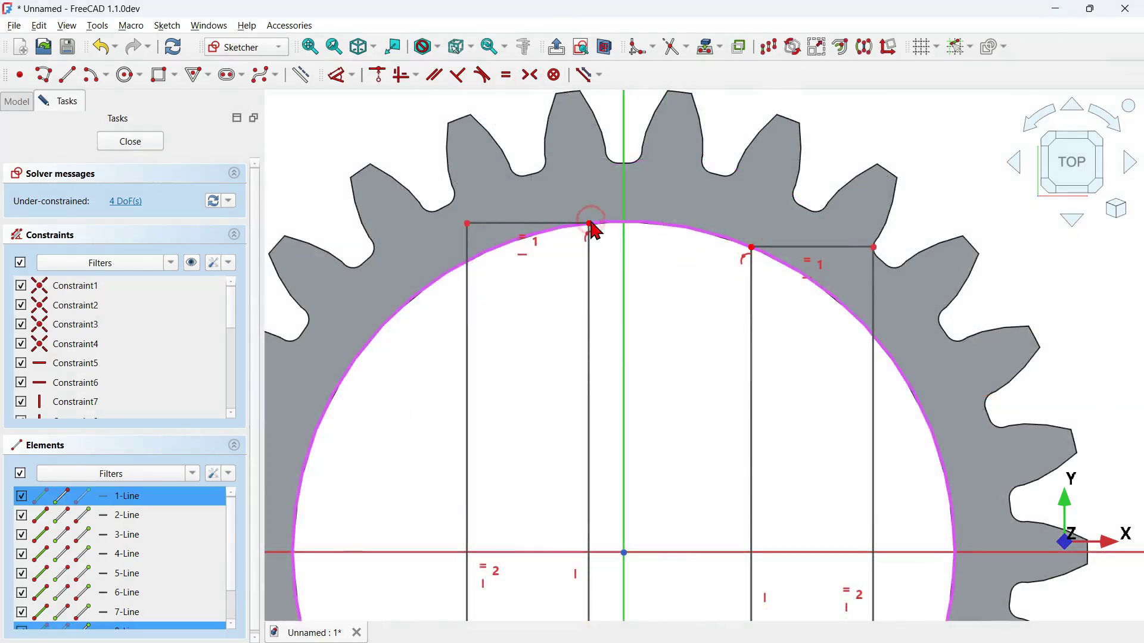
click(623, 178)
scroll(601, 120, down, 3)
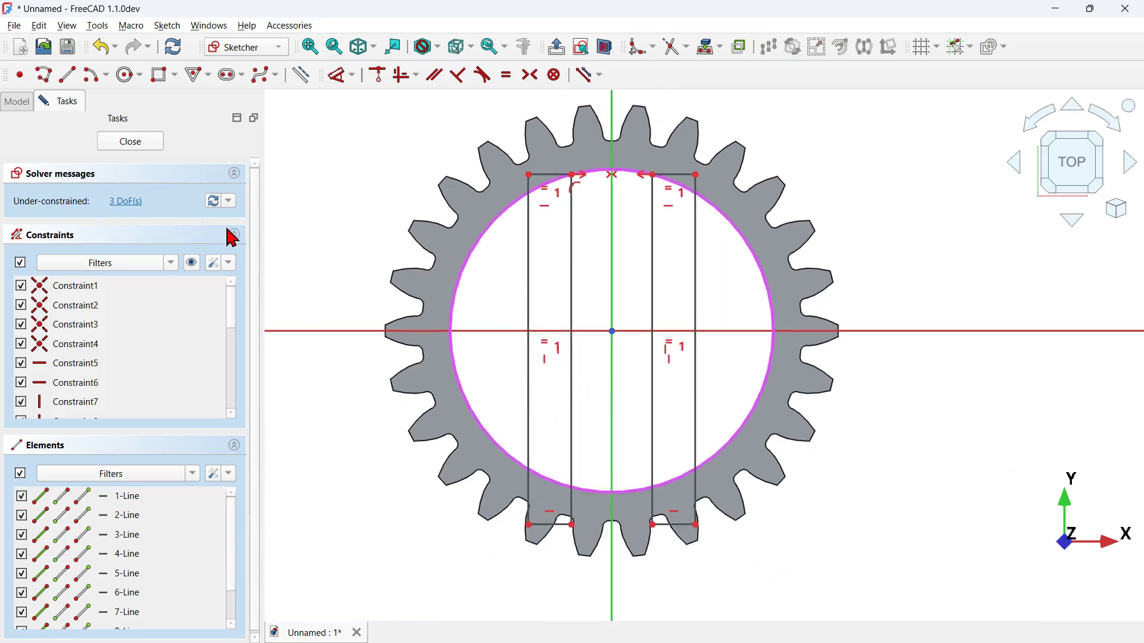
Constrain the lower inner corner of the rectangle on the negative X side onto the projected circle.
click(379, 74)
scroll(575, 499, up, 2)
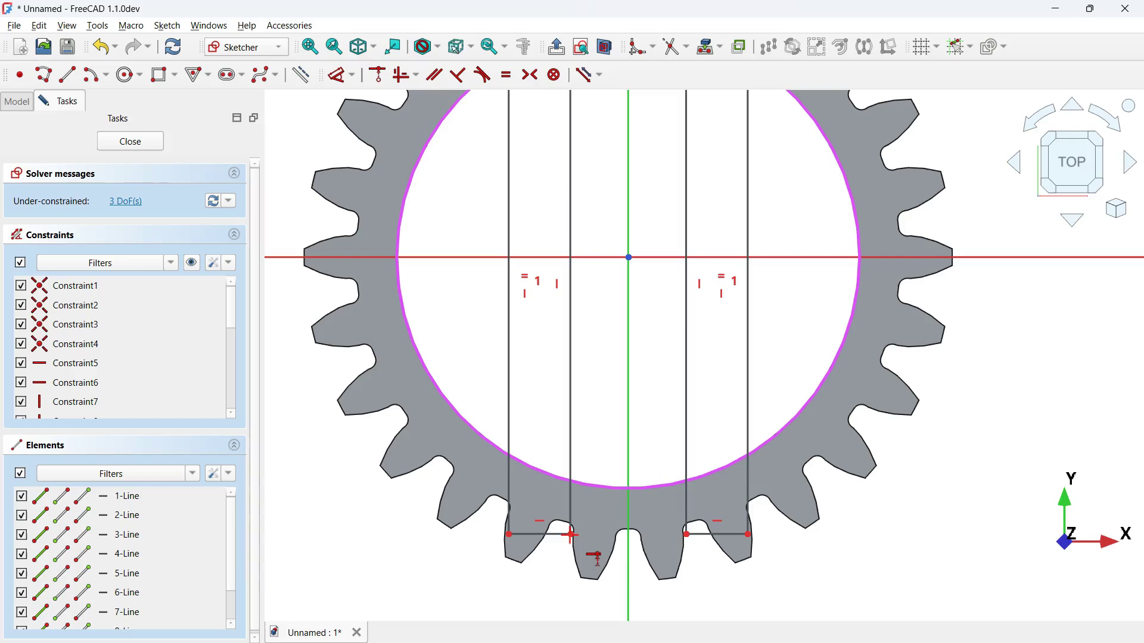
click(572, 534)
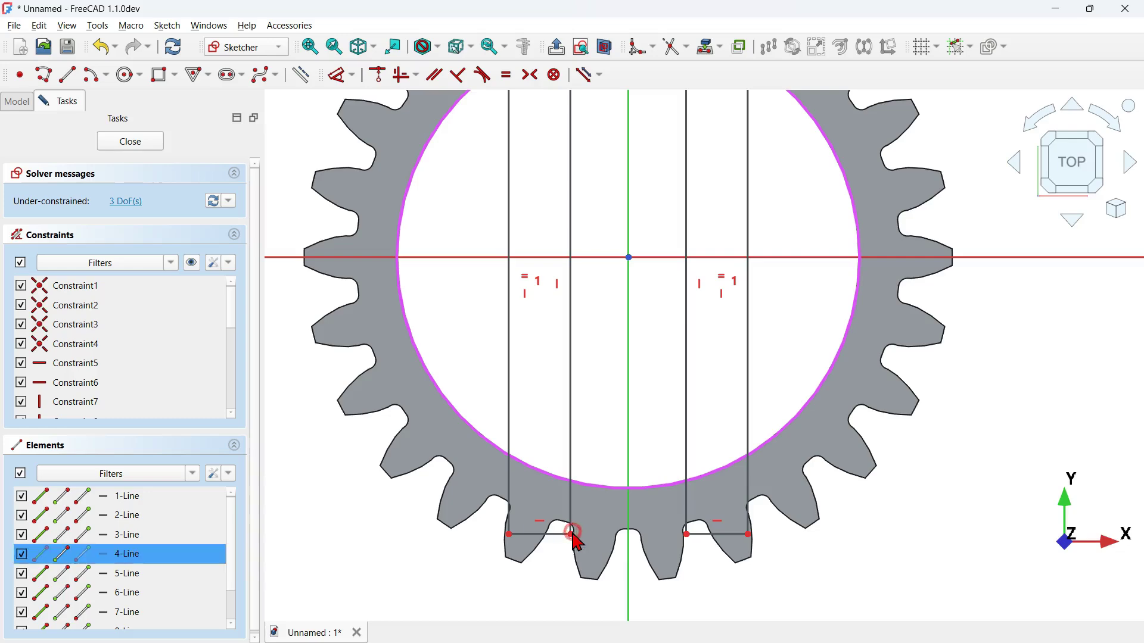
click(605, 484)
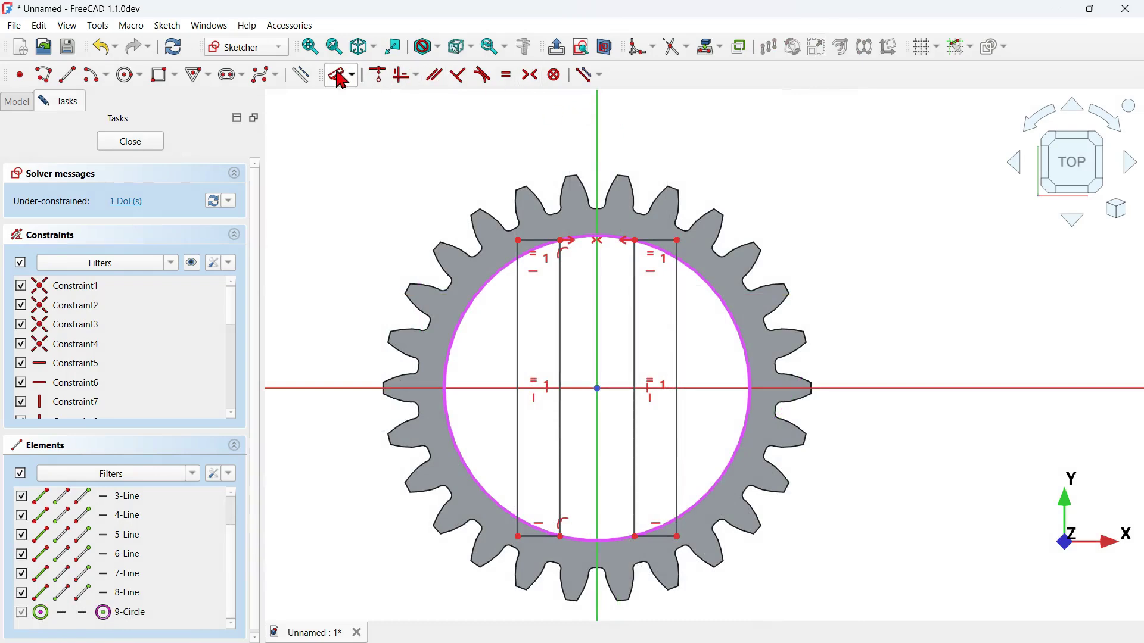
Dimension the gap between the inner edges of the two rectangles as 5 mm.
click(338, 75)
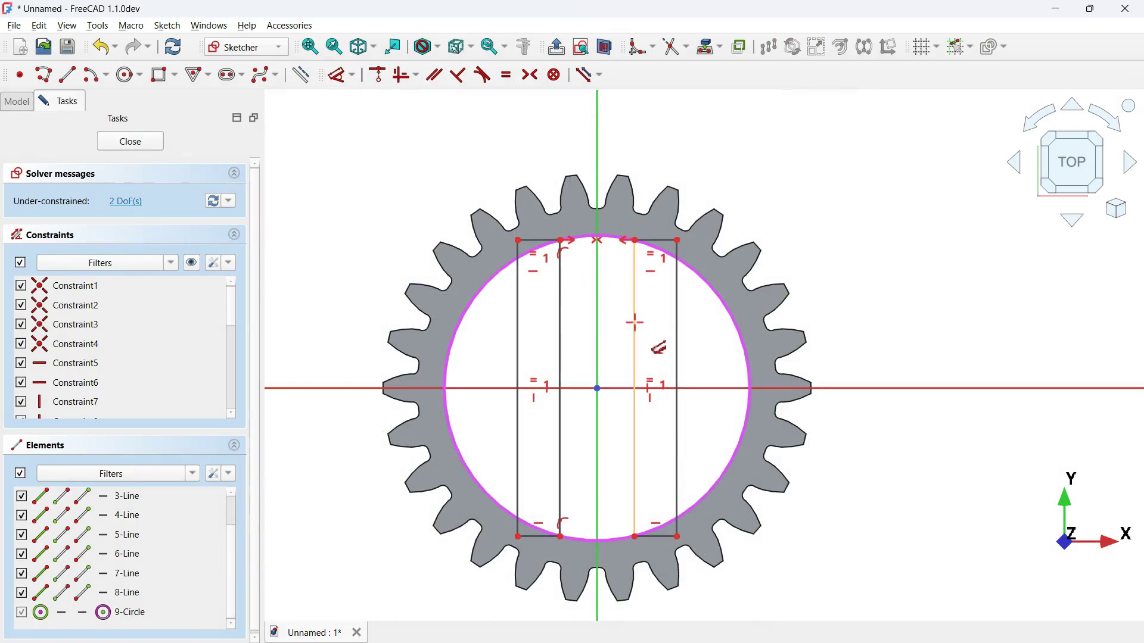
click(635, 322)
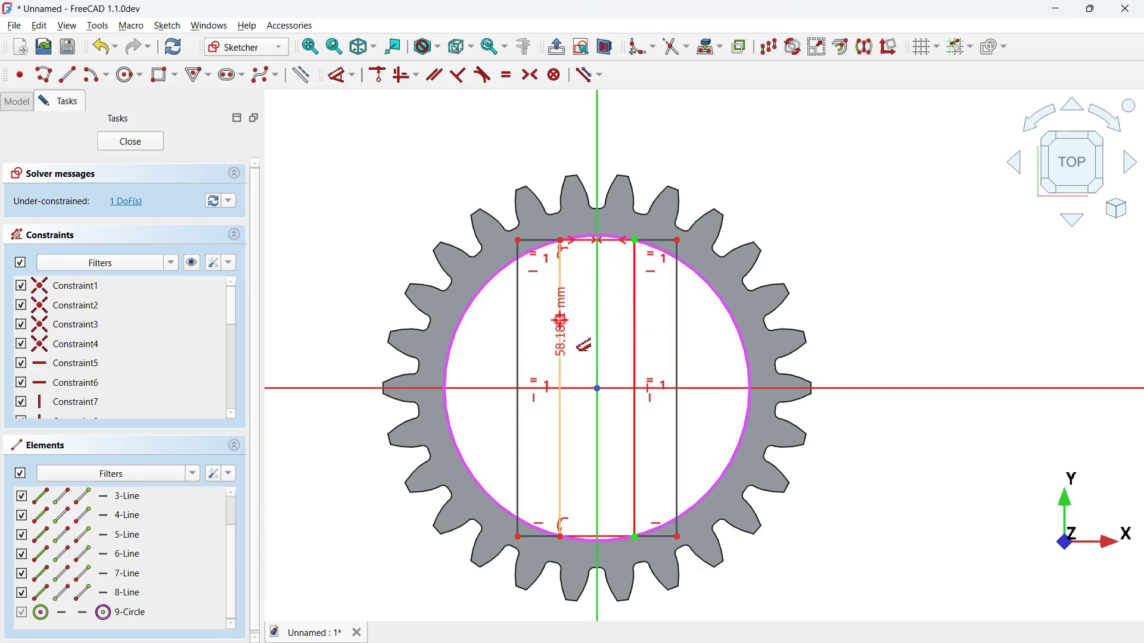
click(560, 318)
click(635, 130)
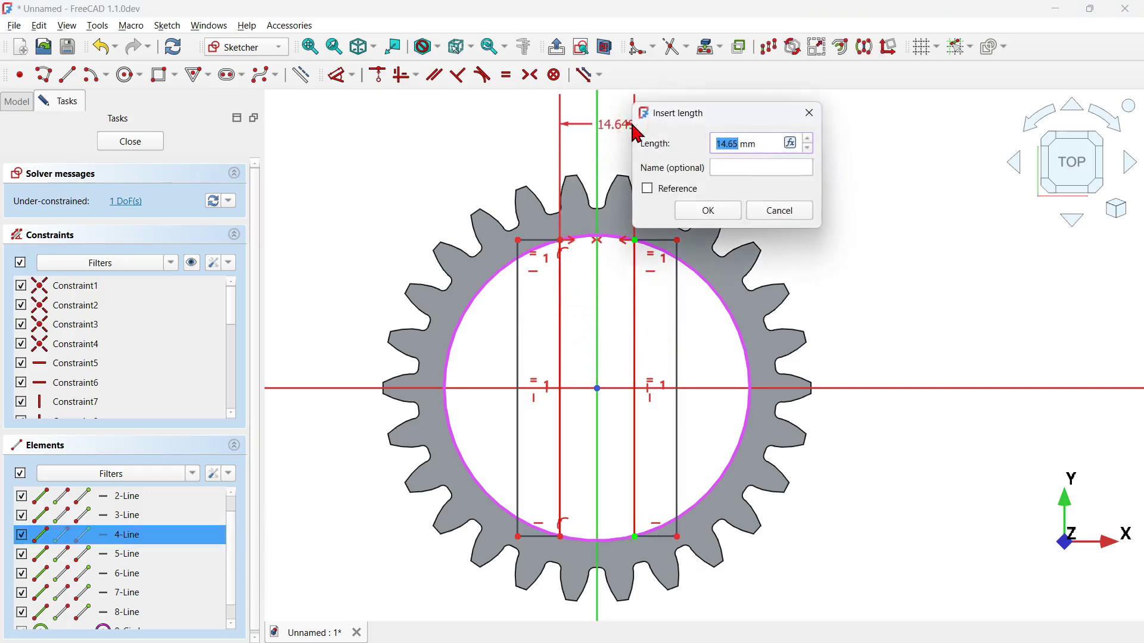
text(5)
key(Return)
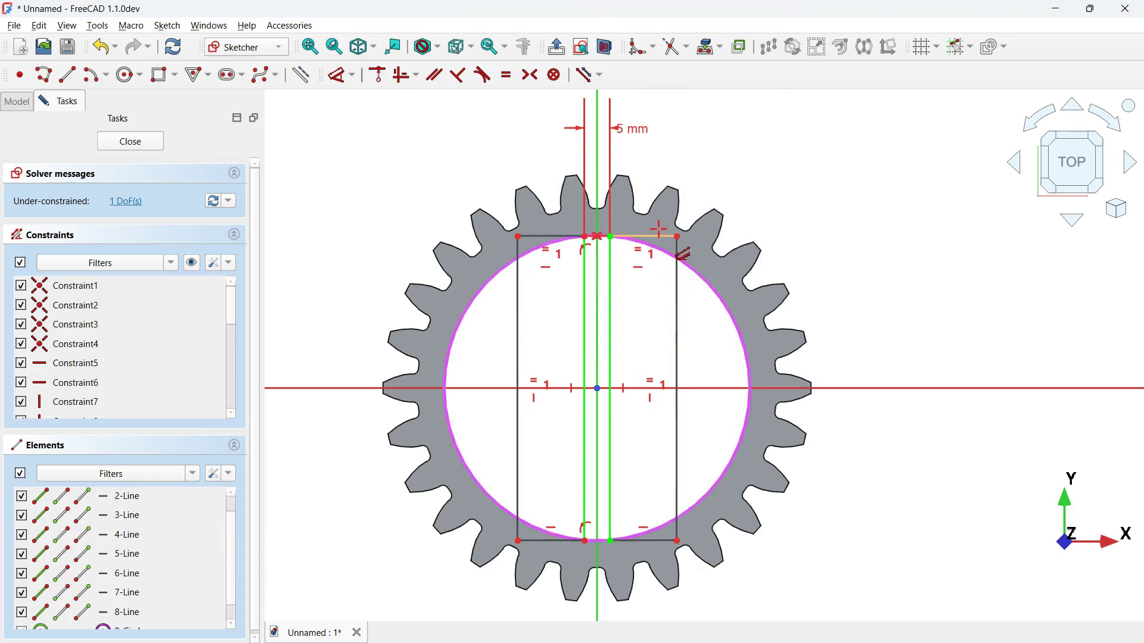
Set the rectangles' width to 4 mm by dimensioning one upper edge, and finish the sketch.
click(659, 230)
click(668, 103)
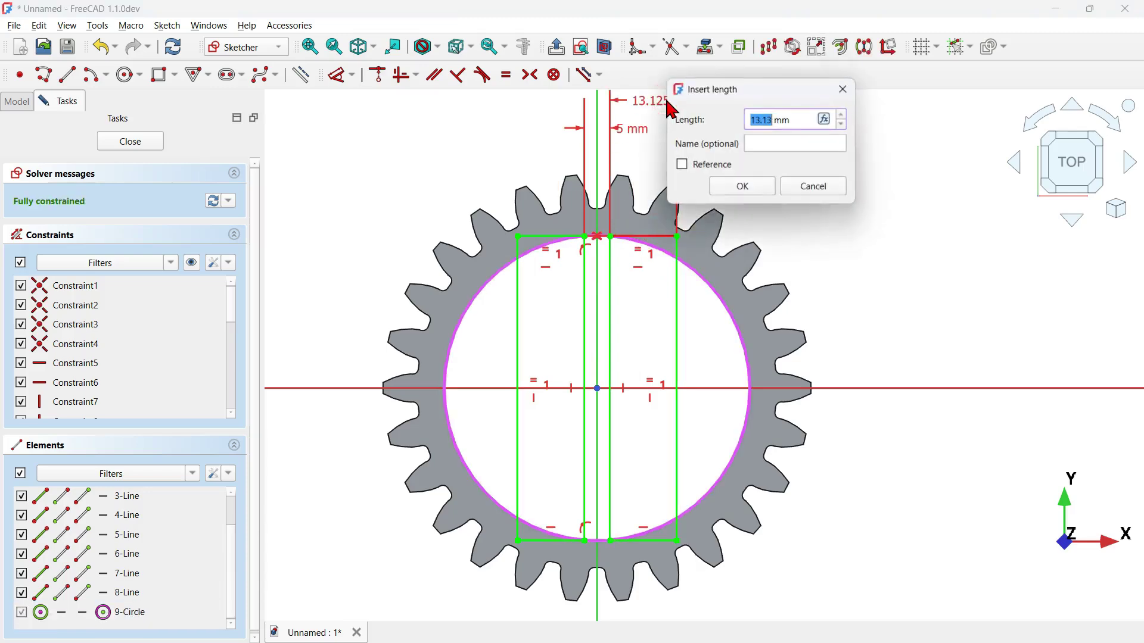
text(4)
key(Return)
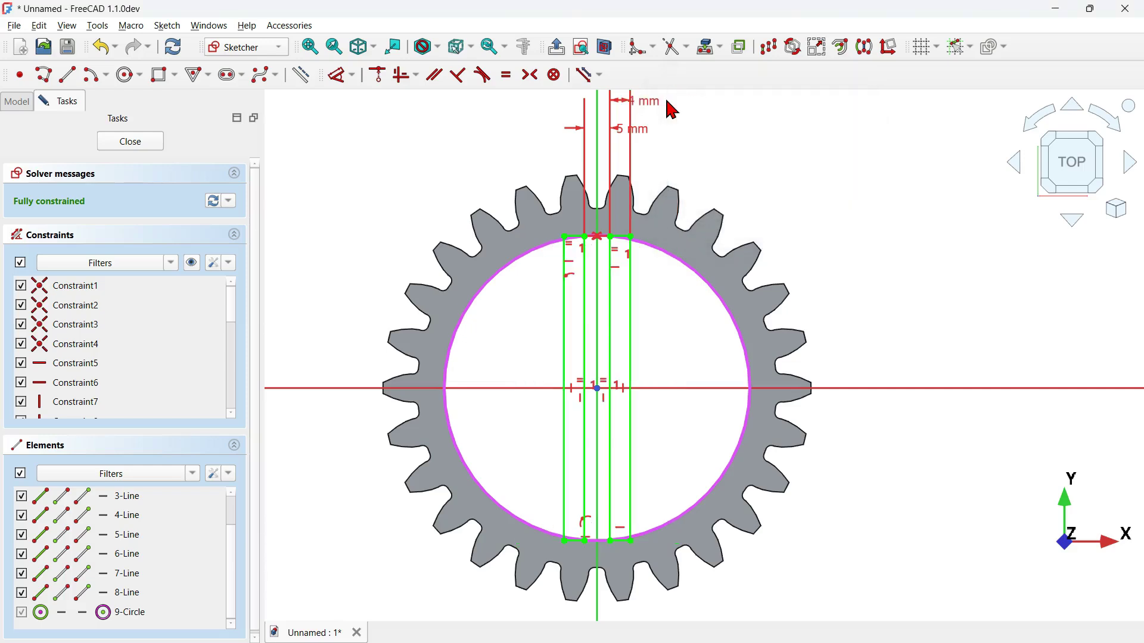
click(130, 143)
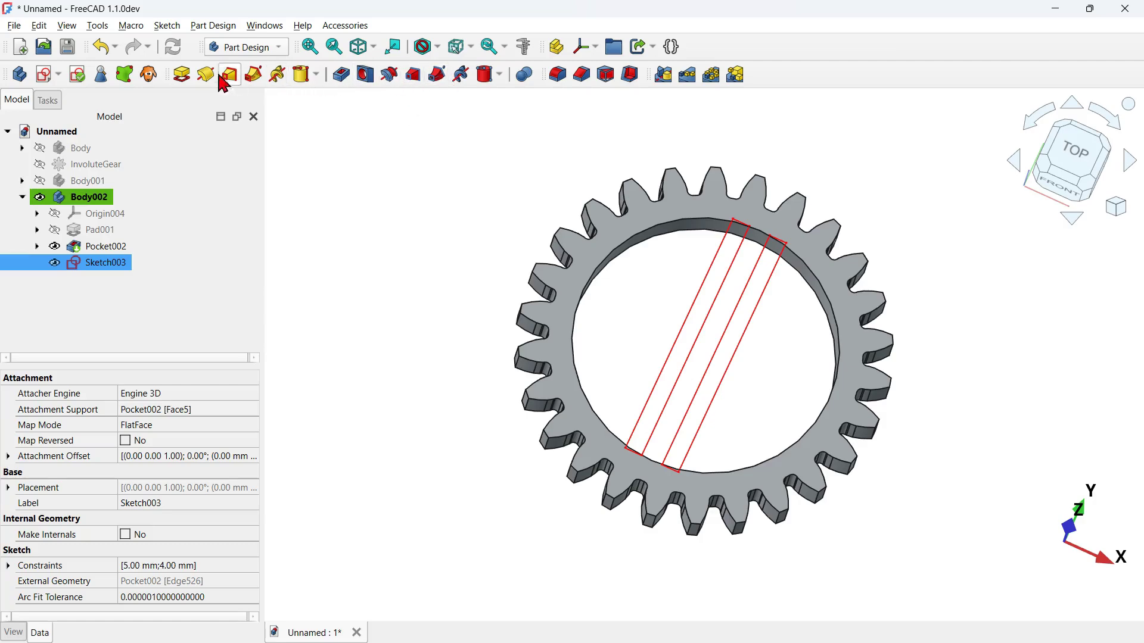
Pad the two-bar spoke sketch up to the opposite flat face of the gear ring.
click(182, 76)
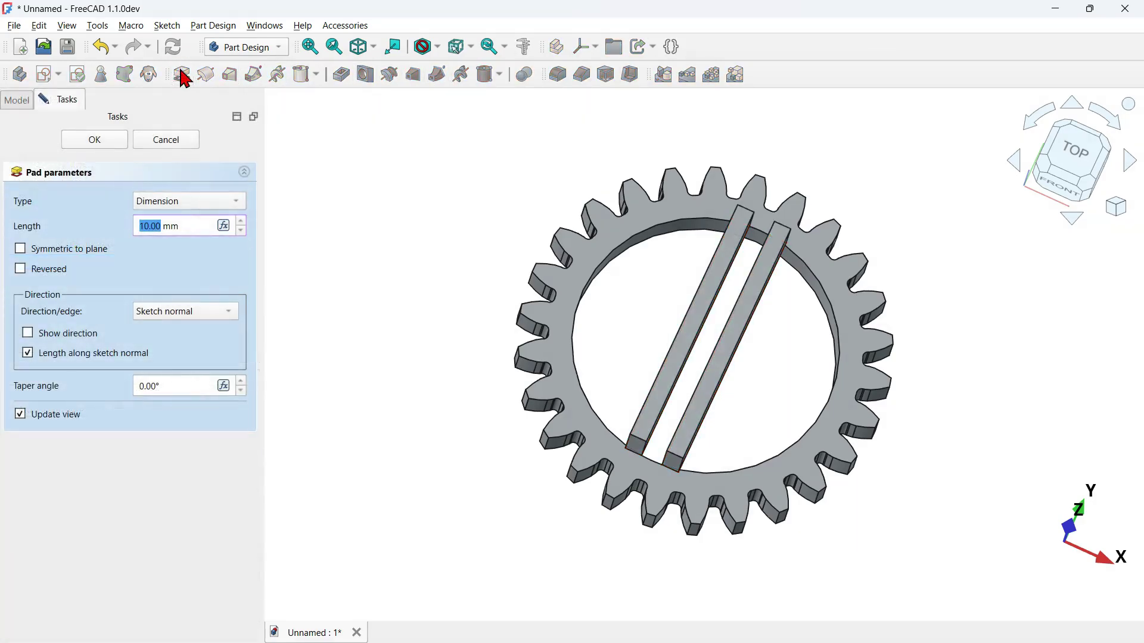
click(181, 202)
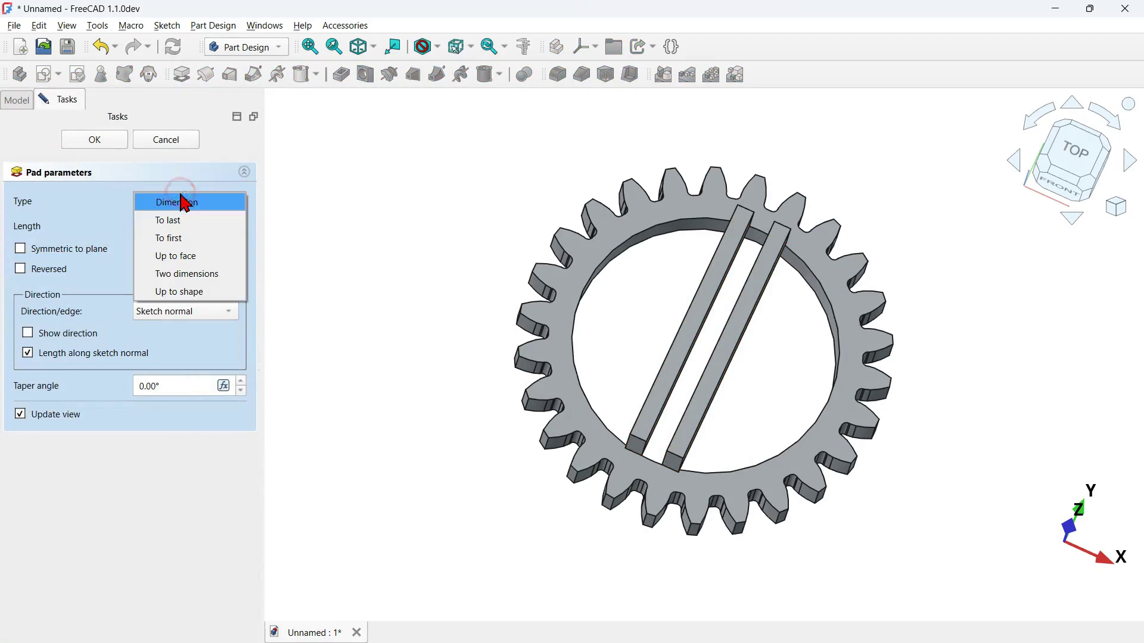
click(236, 256)
middle_drag(424, 383, 732, 278)
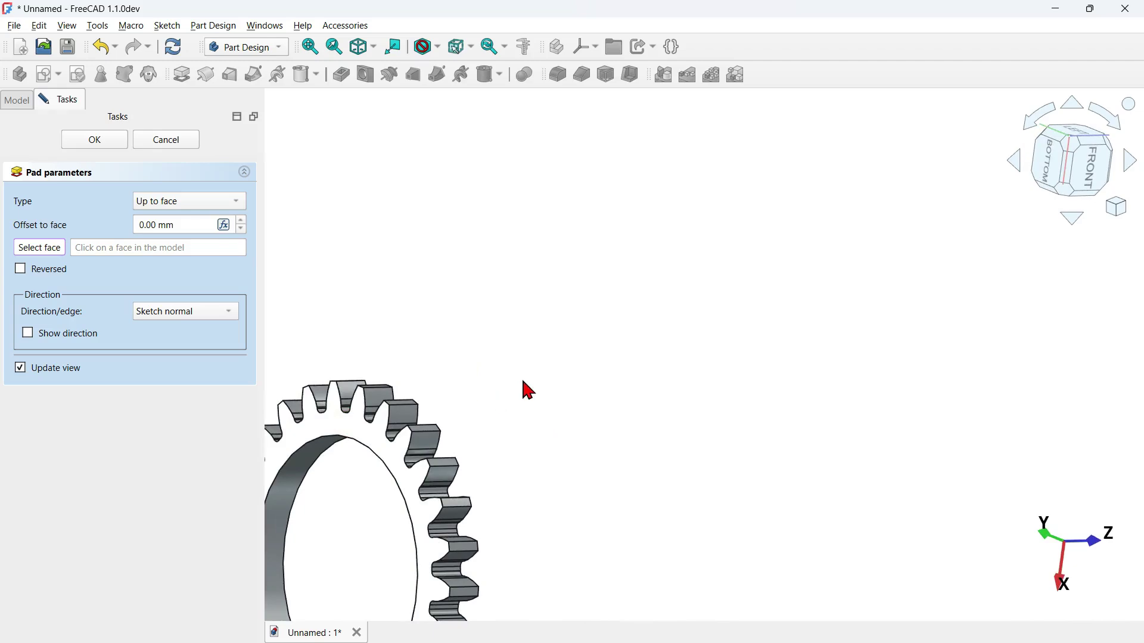
key(0)
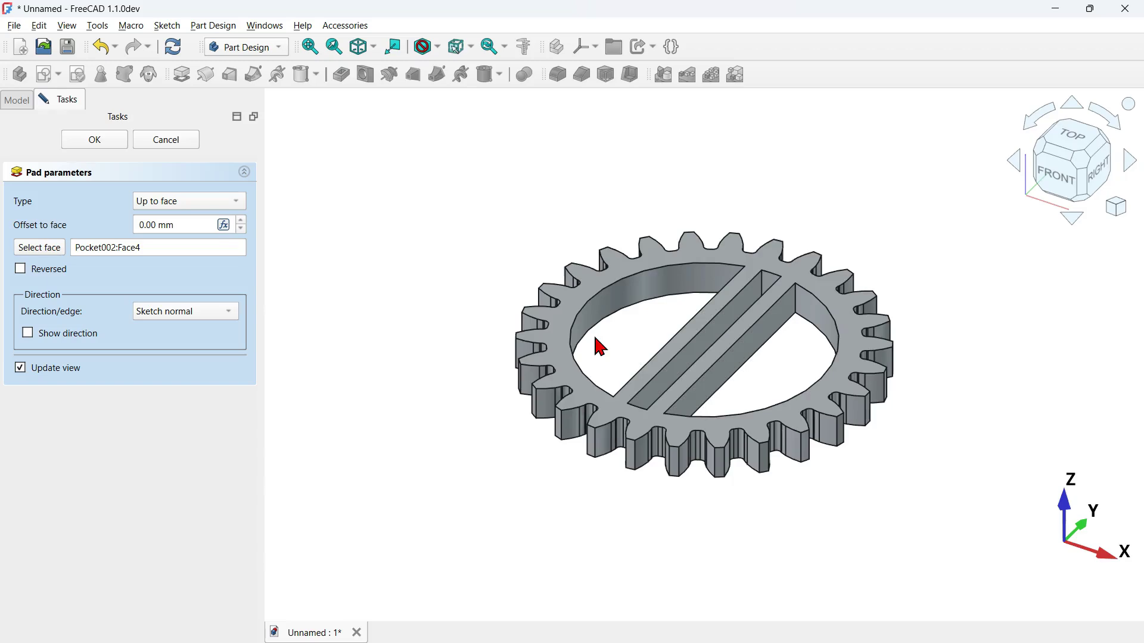
mouse_move(736, 245)
middle_down()
mouse_move(720, 288)
mouse_move(834, 350)
mouse_move(659, 273)
mouse_move(555, 302)
mouse_move(798, 250)
middle_up()
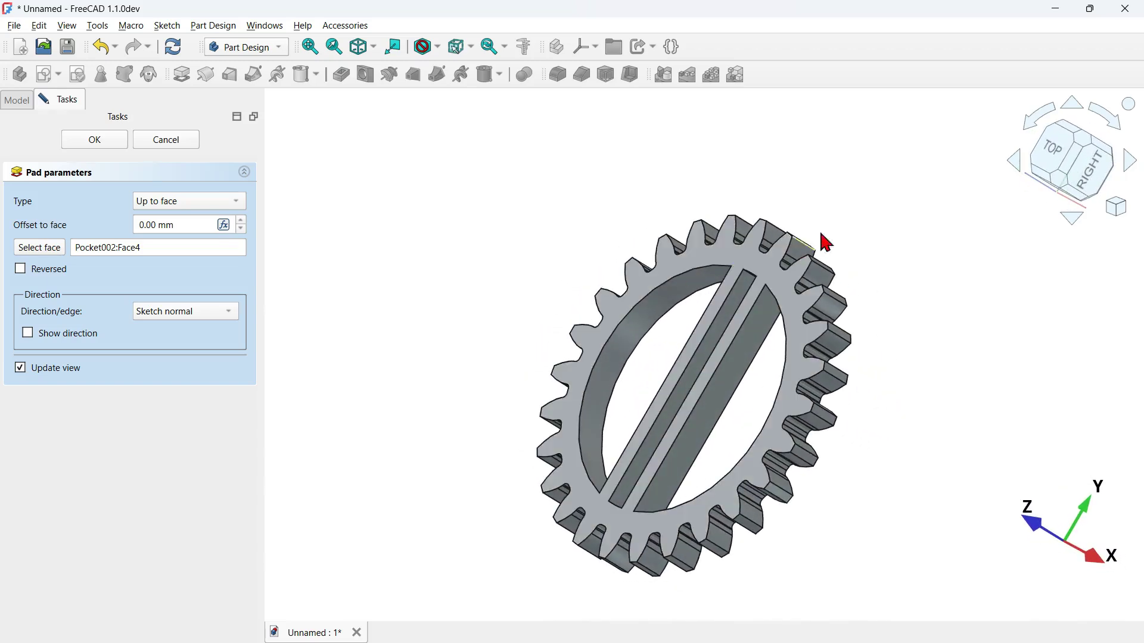
click(116, 145)
Create a polar pattern of the spoke pad (Pad002) around the base Z axis.
middle_drag(574, 250, 592, 375)
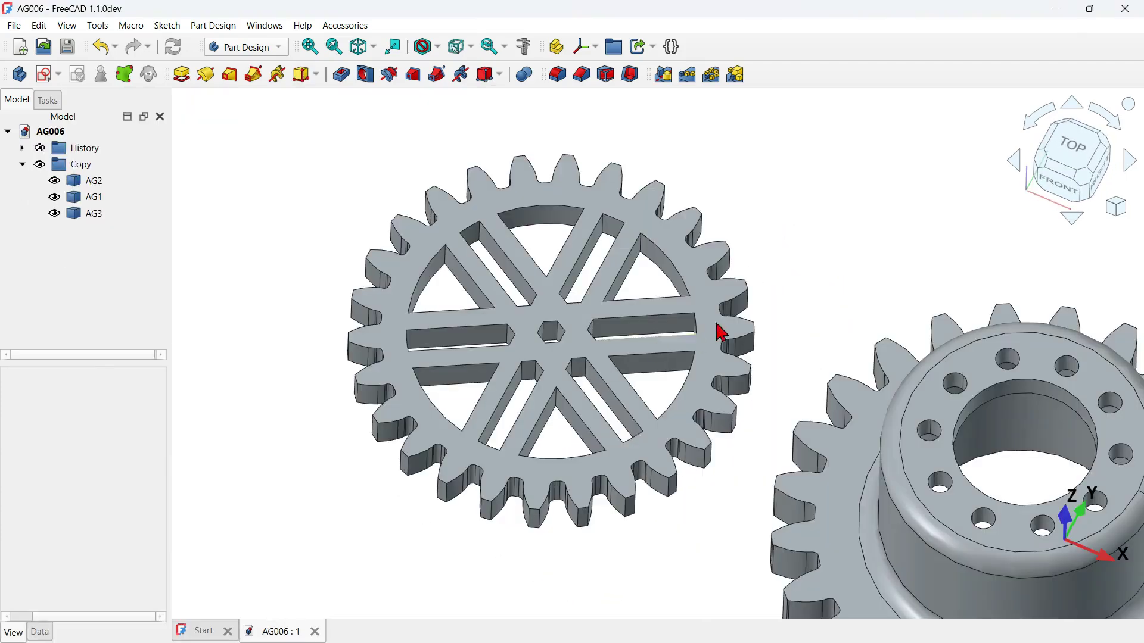
click(560, 311)
middle_drag(560, 310, 523, 421)
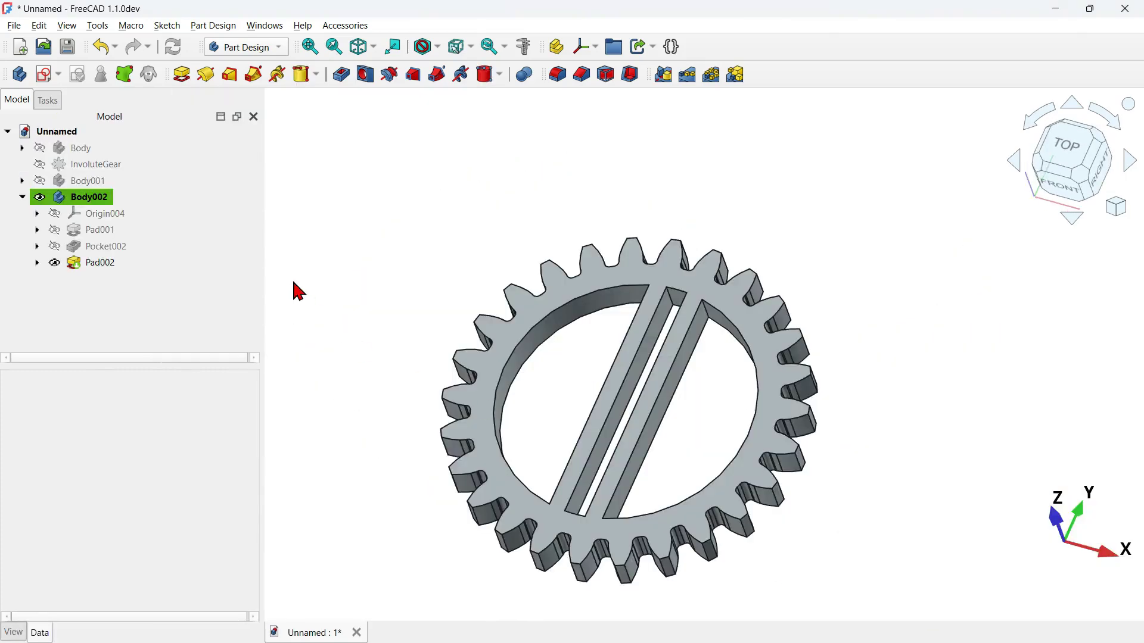
click(158, 262)
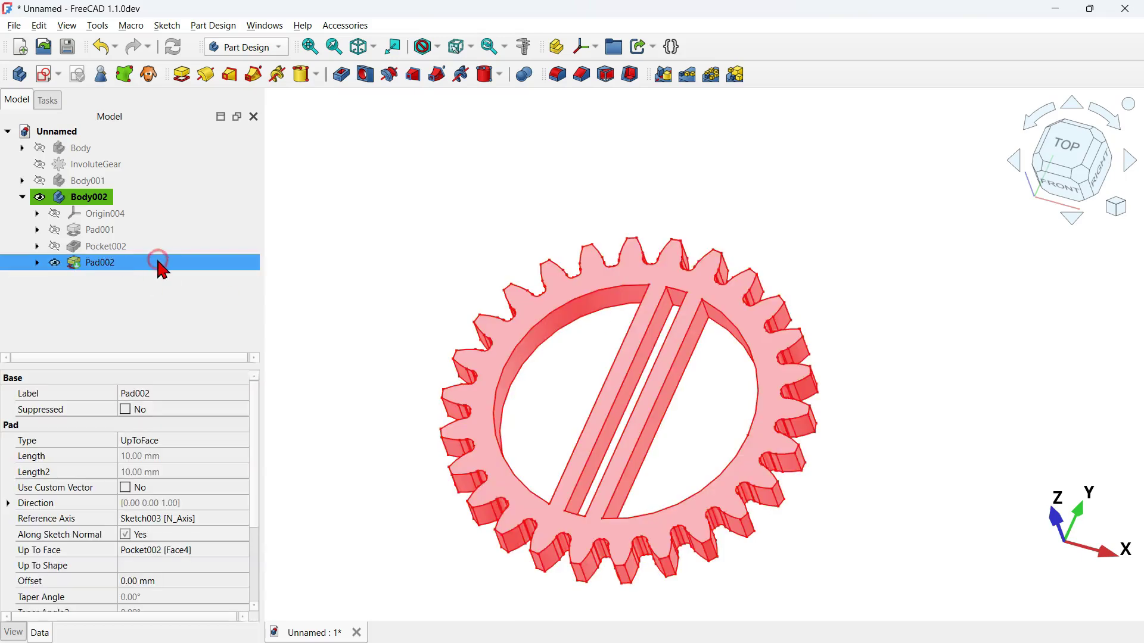
ctrl+click(208, 231)
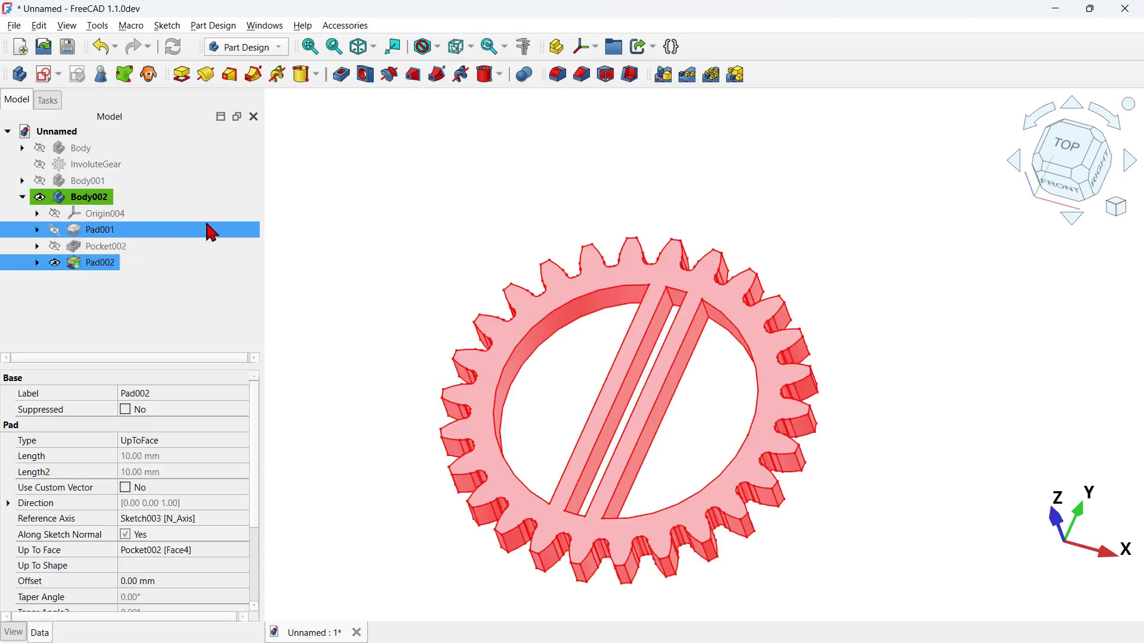
click(714, 75)
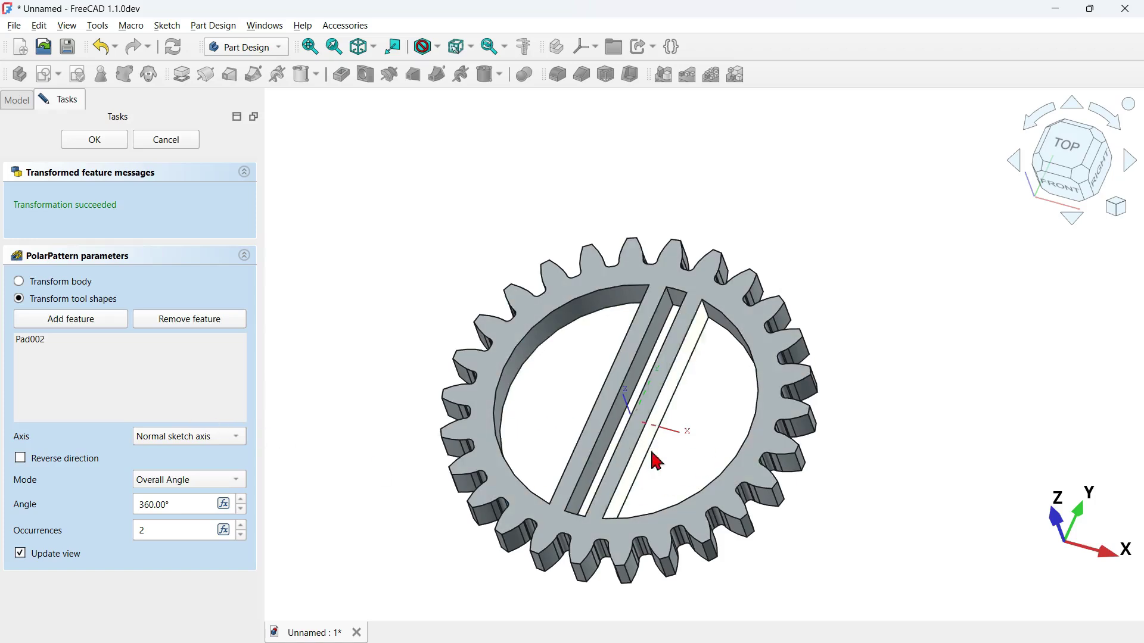
click(234, 442)
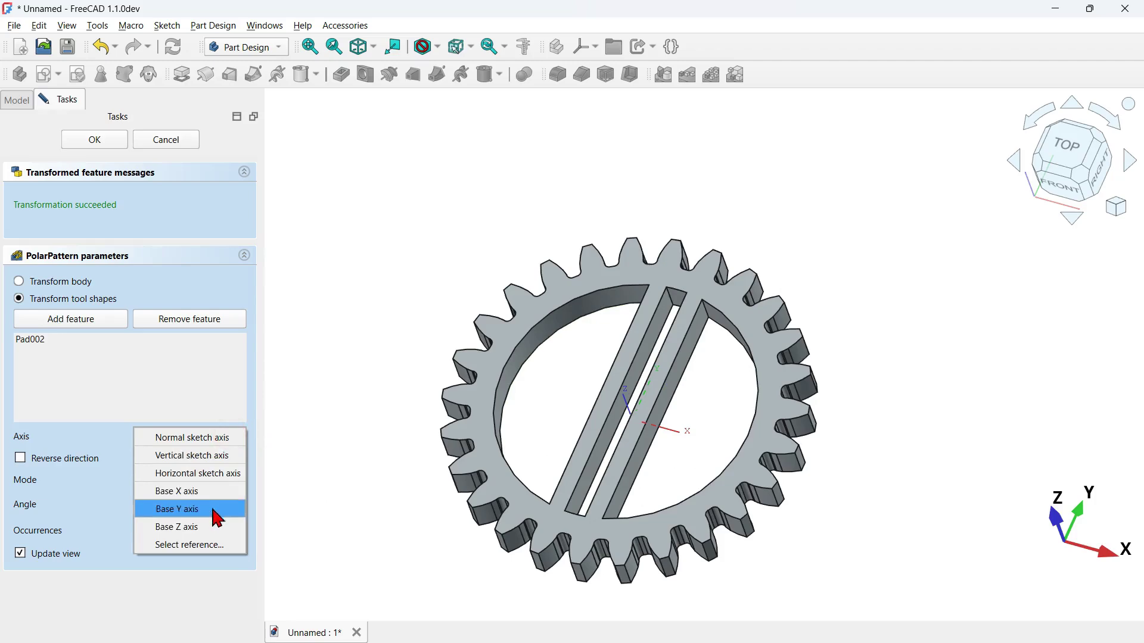
click(219, 527)
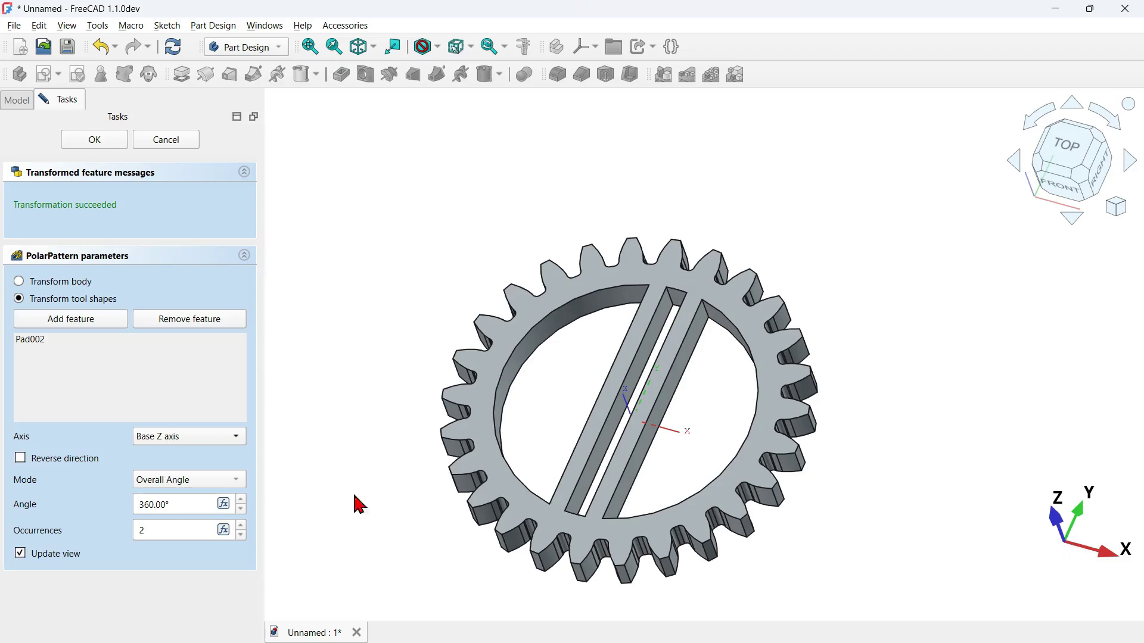
Set the polar pattern to 6 occurrences over 360° and finish it.
click(179, 530)
double_click(172, 530)
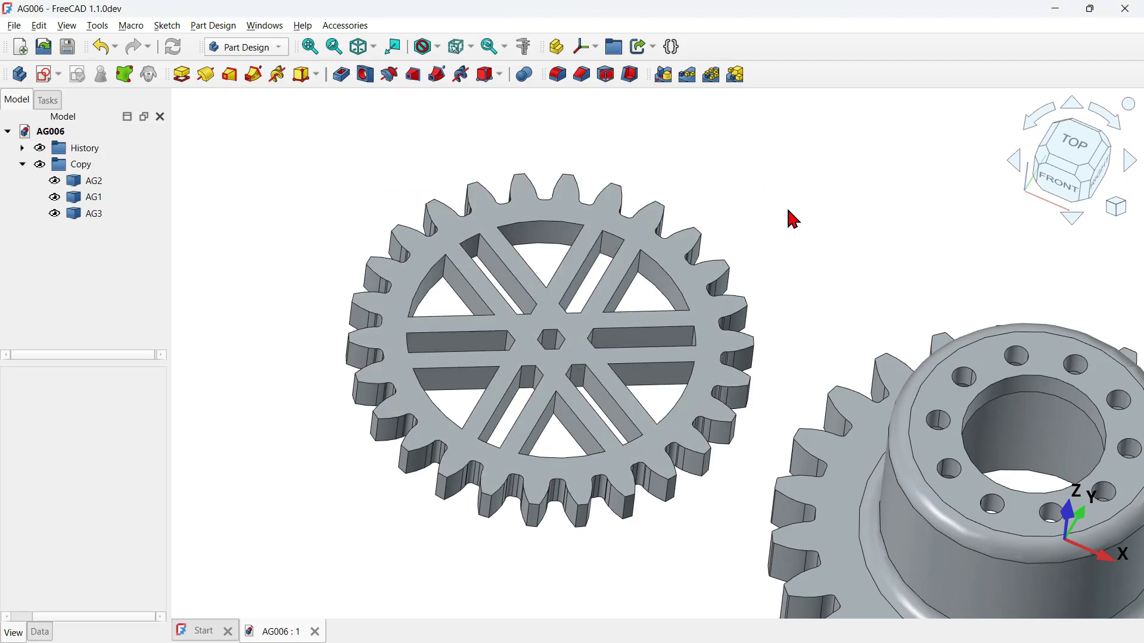
key(alt+Tab)
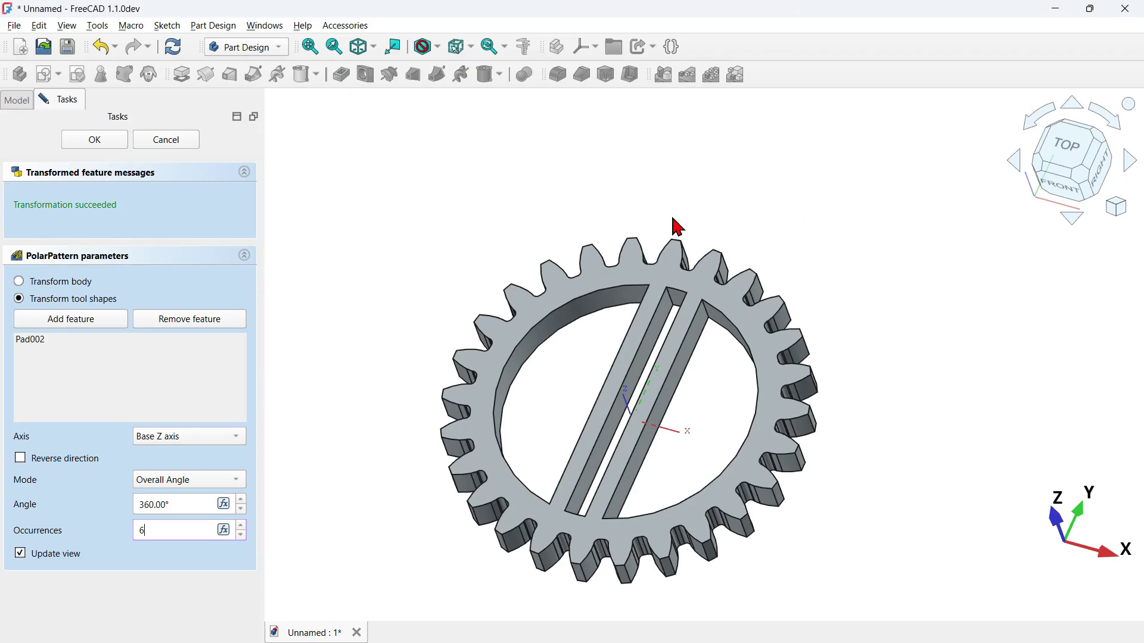
drag(560, 212, 572, 238)
click(106, 141)
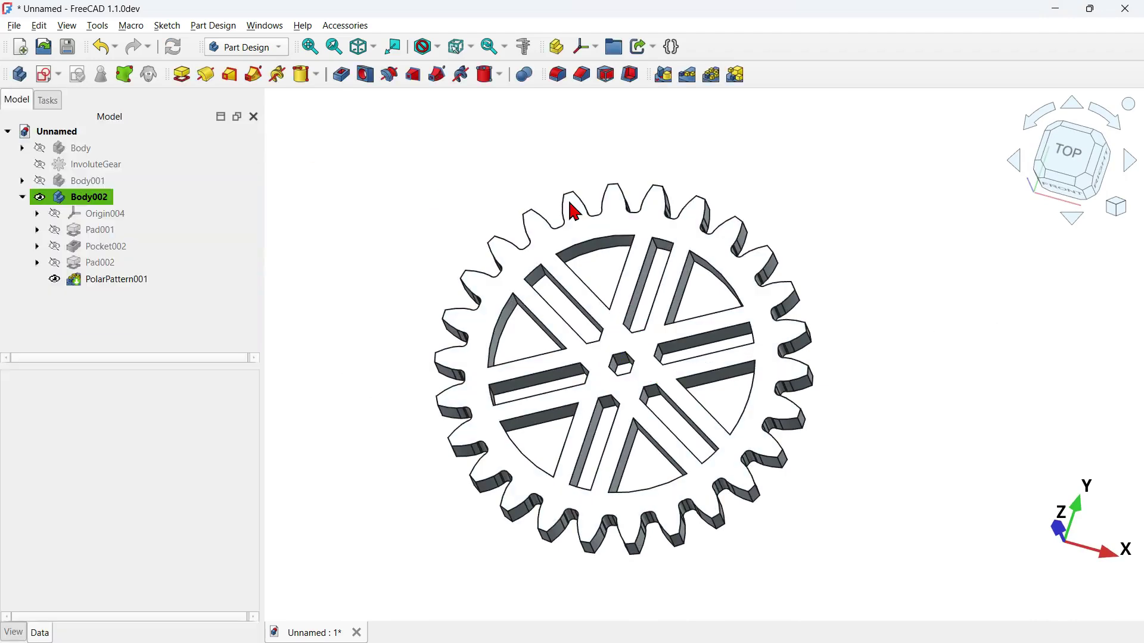
Deactivate the spoked gear's body and show the hub gear and double sprocket bodies alongside it, with the whole set in view.
click(449, 378)
key(0)
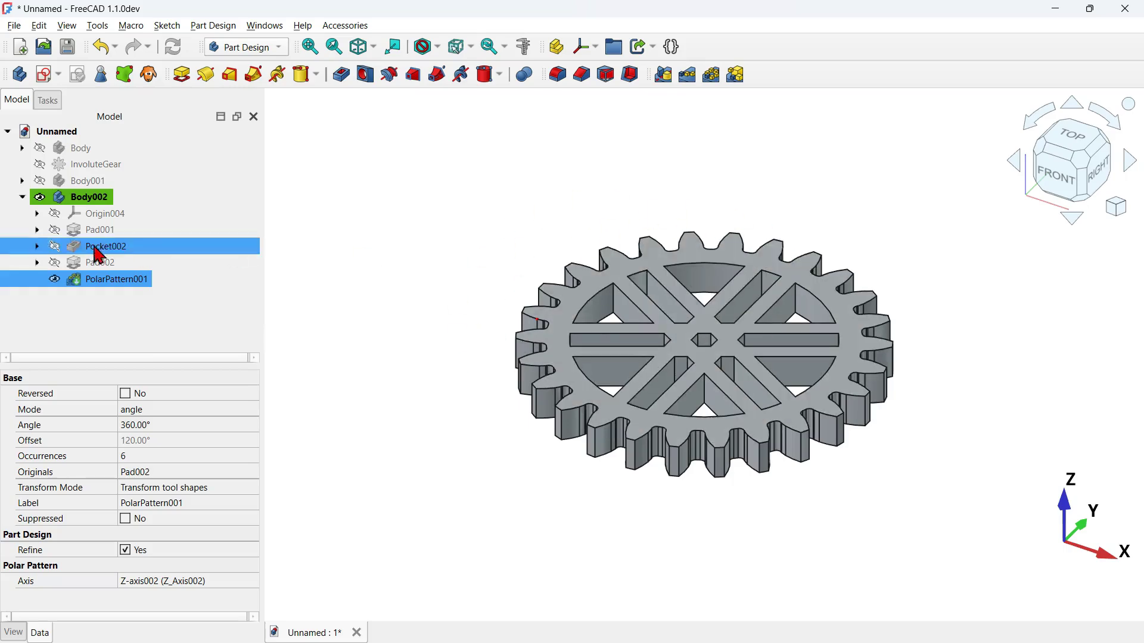
double_click(146, 199)
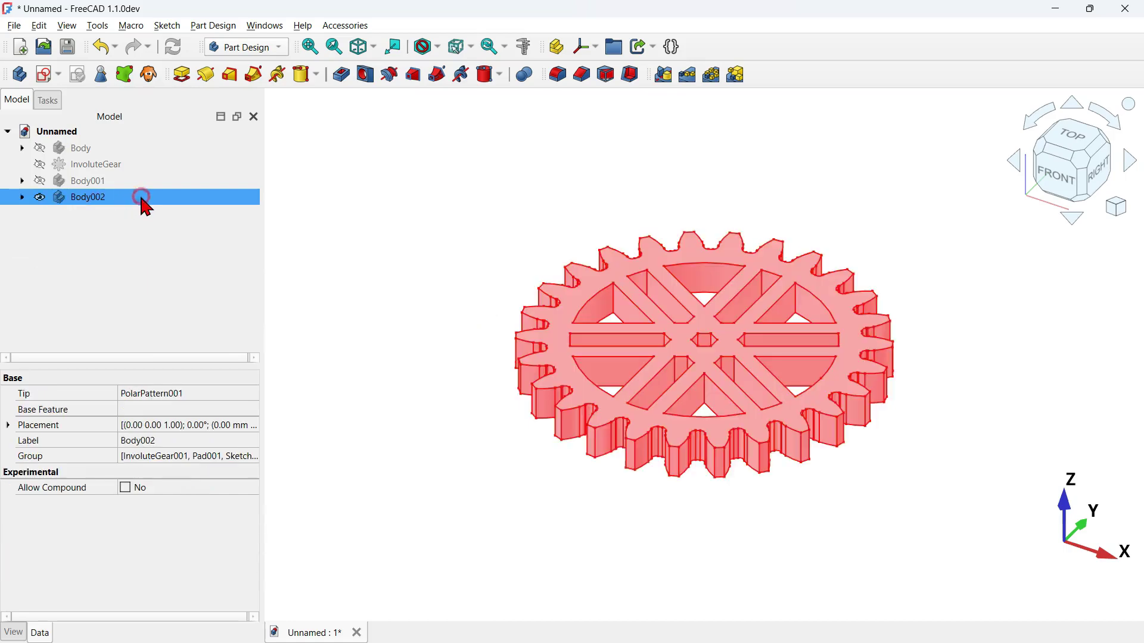
click(40, 181)
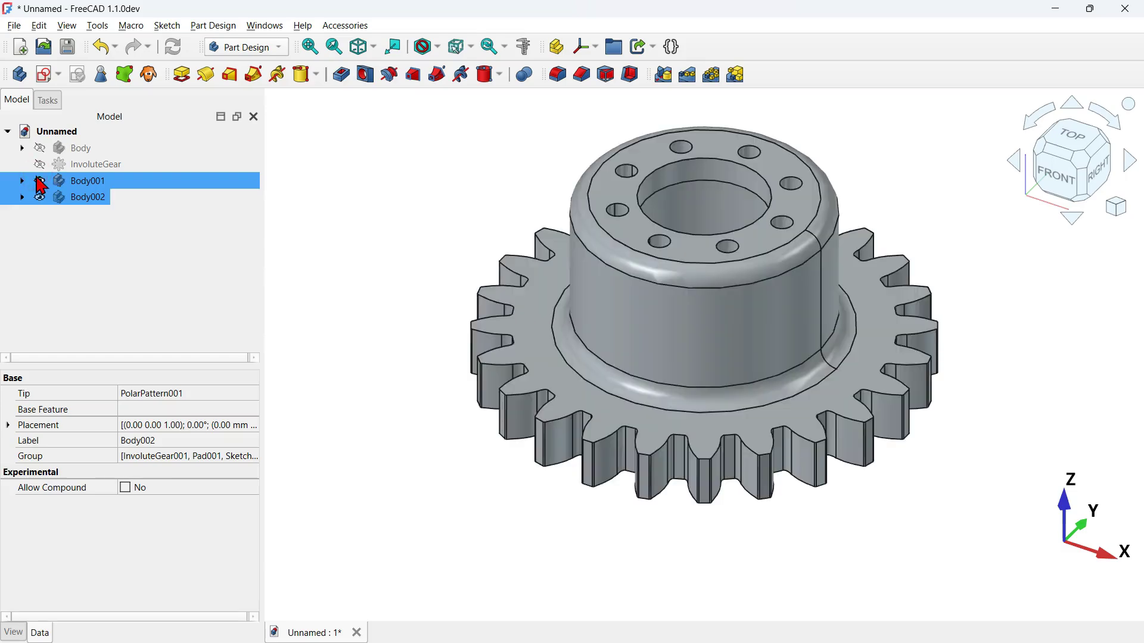
click(40, 149)
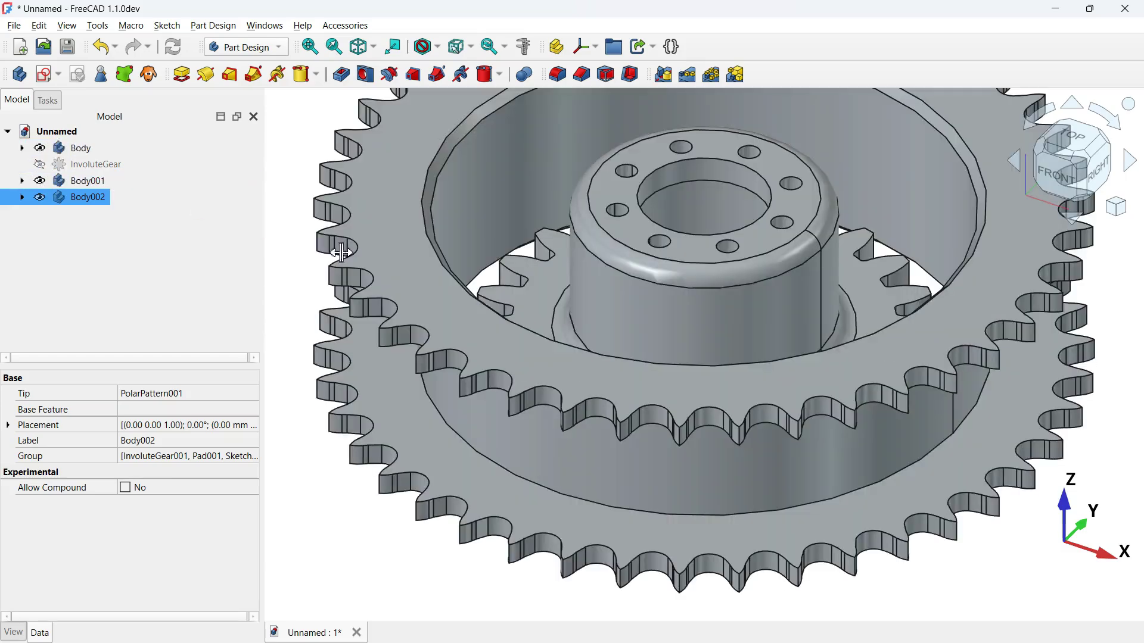
click(464, 306)
key(v)
key(f)
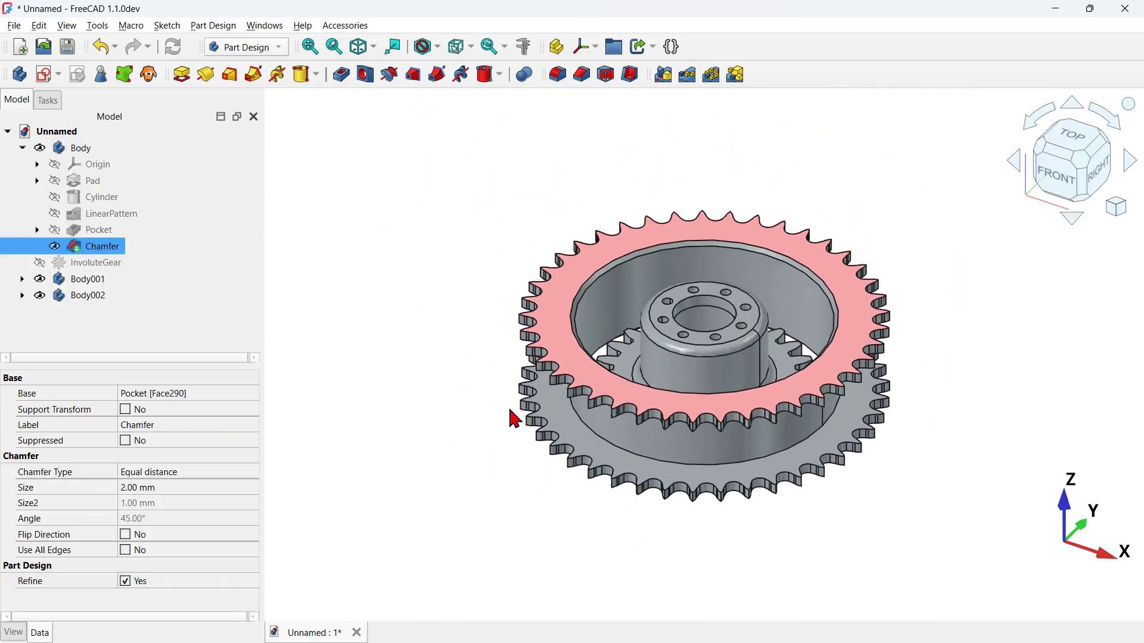
click(480, 269)
click(22, 149)
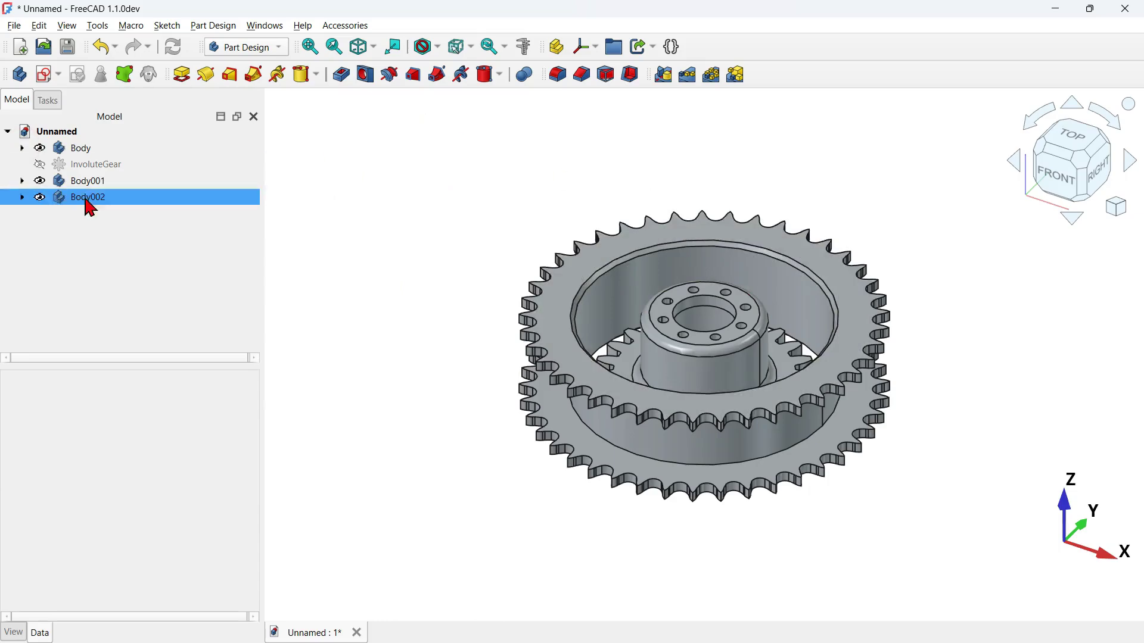
Transform the double sprocket body away from the other gears, by 99 mm along U and 126 mm along V.
click(102, 149)
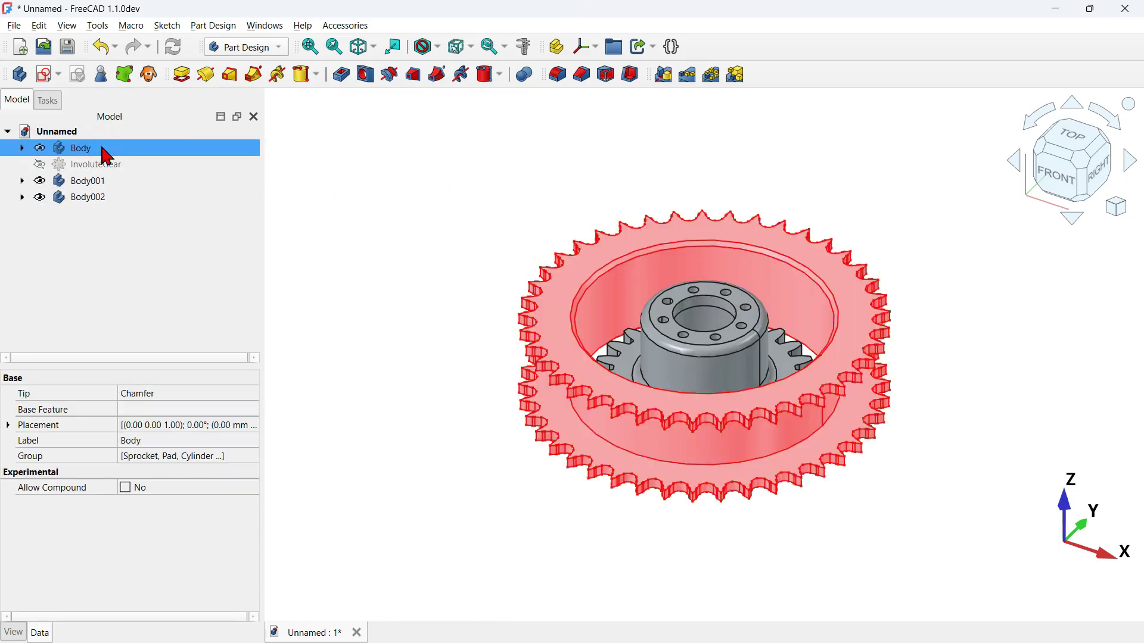
right_click(106, 156)
click(256, 31)
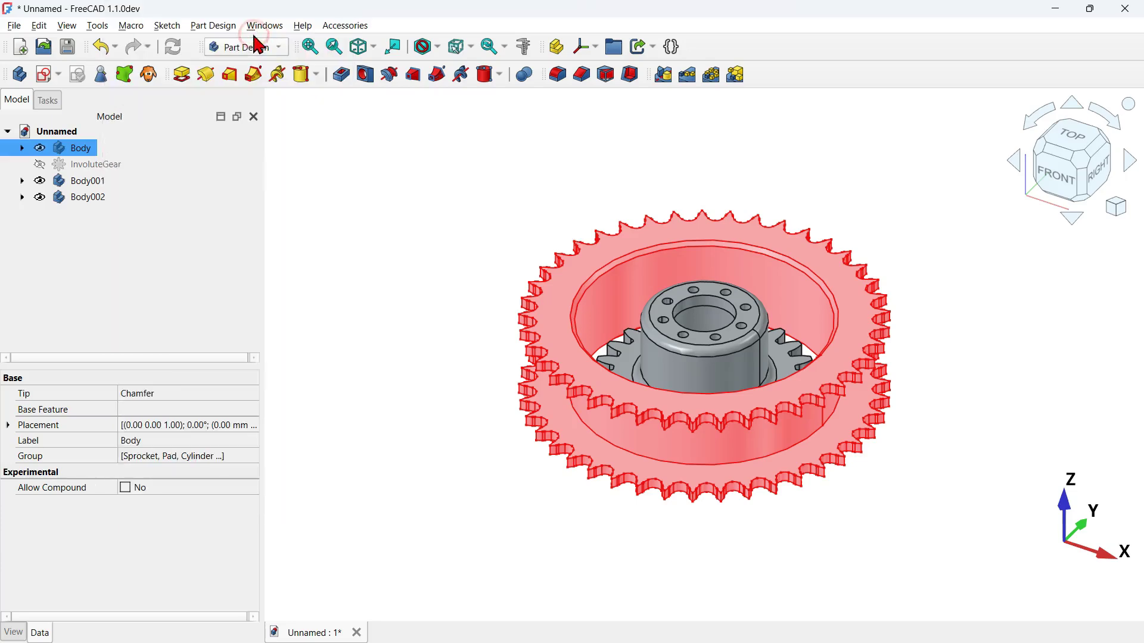
scroll(842, 237, down, 2)
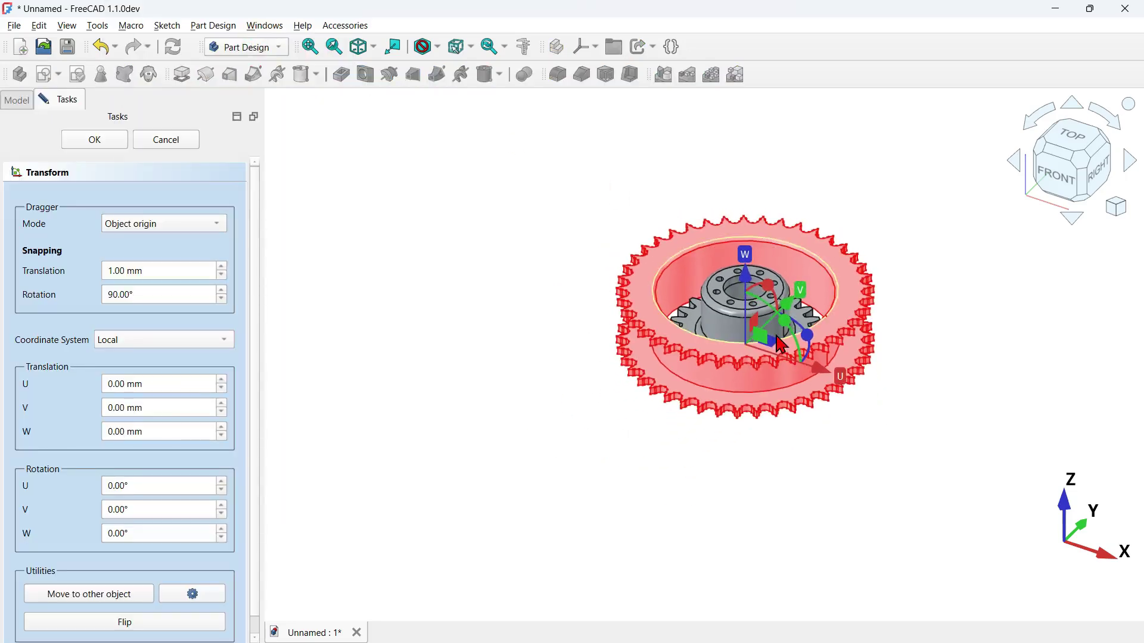
drag(776, 341, 993, 299)
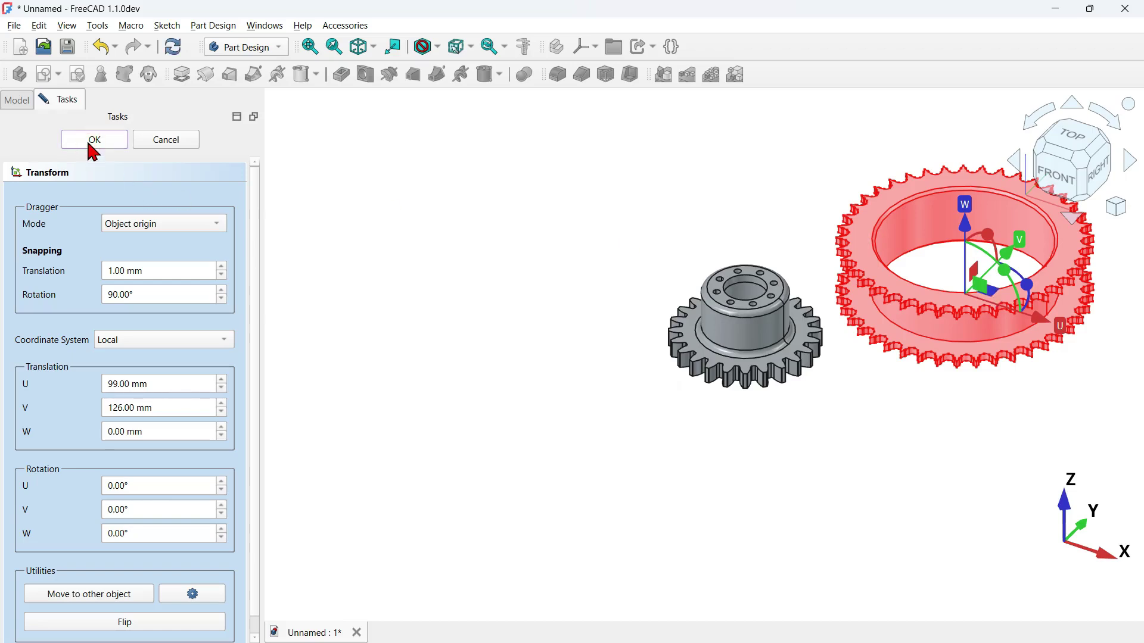
click(94, 143)
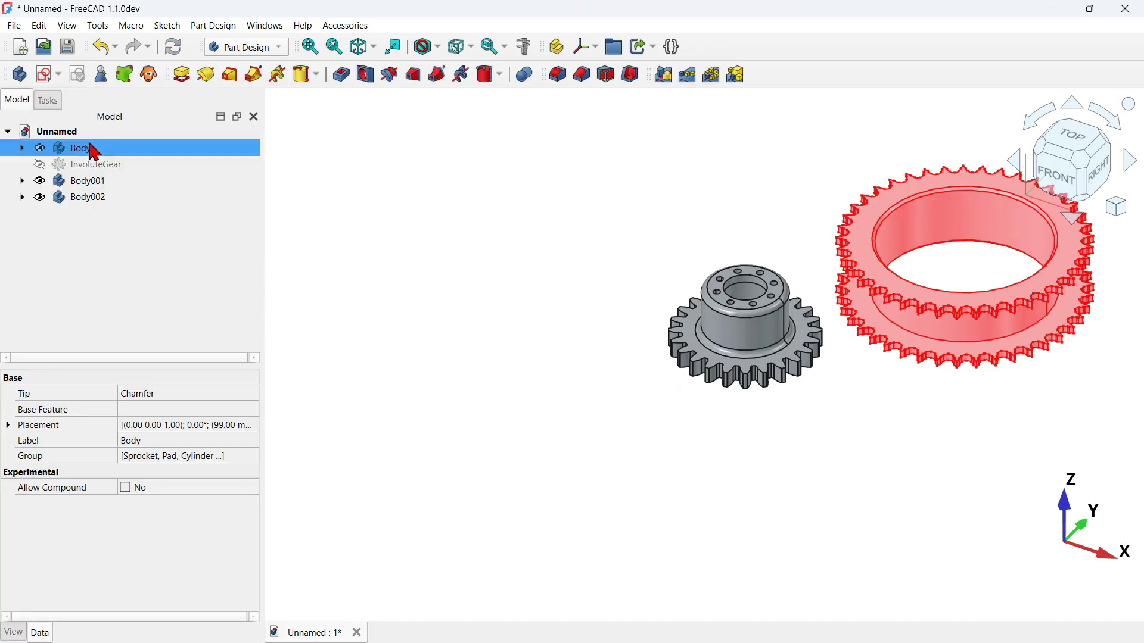
Transform the spoked gear body clear of the hub gear, by -109 mm along U and -3 mm along V.
click(130, 198)
right_click(126, 198)
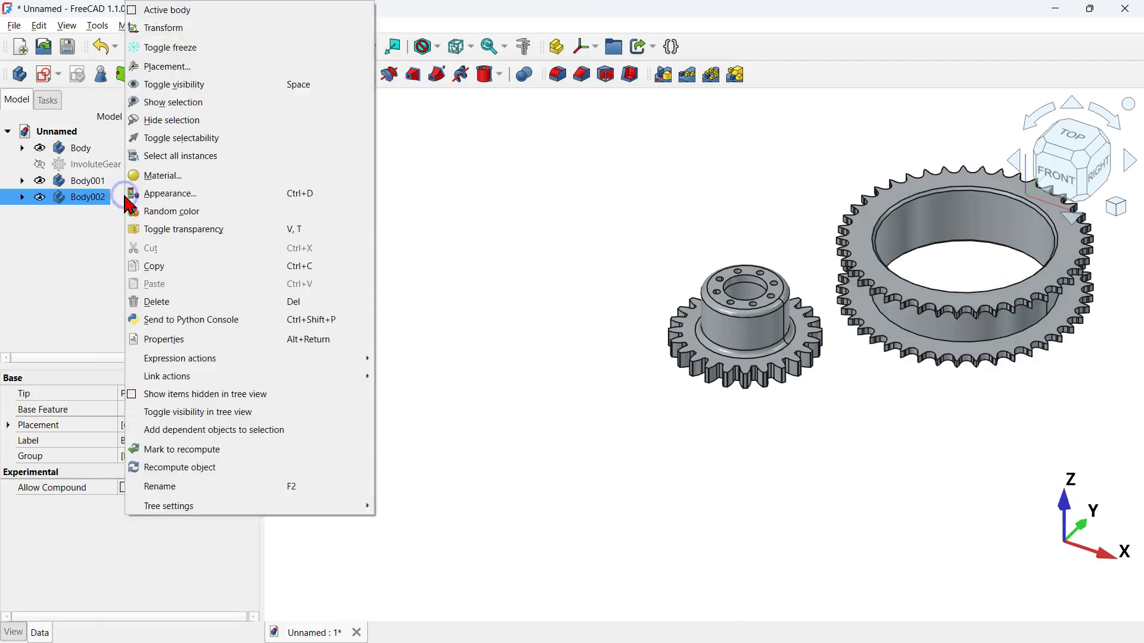
click(222, 29)
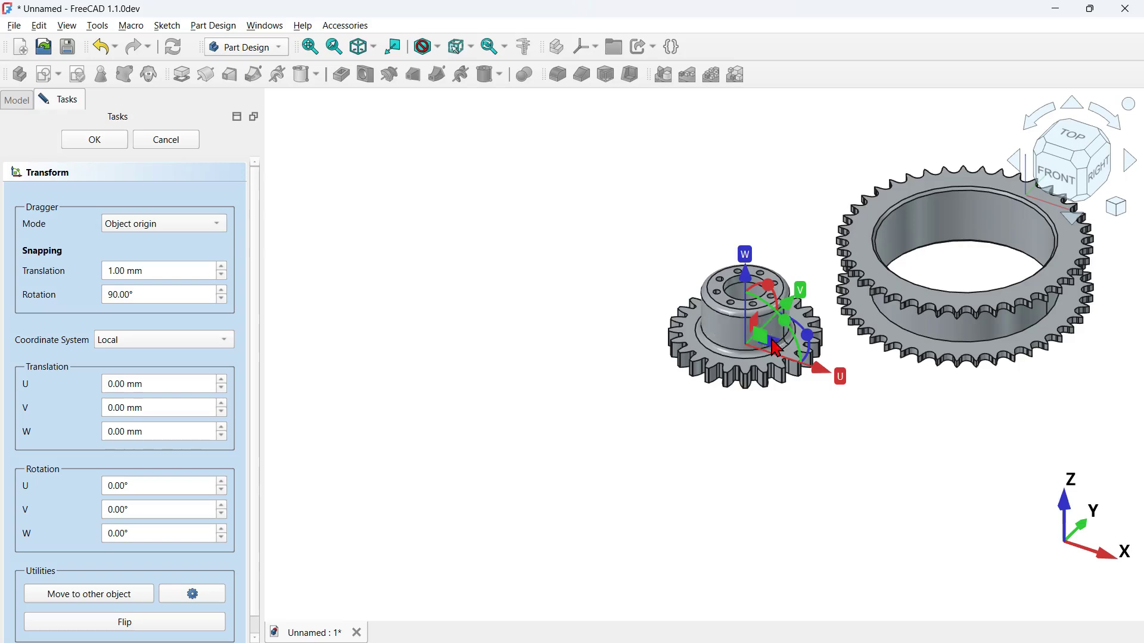
drag(765, 345, 672, 311)
drag(642, 307, 633, 303)
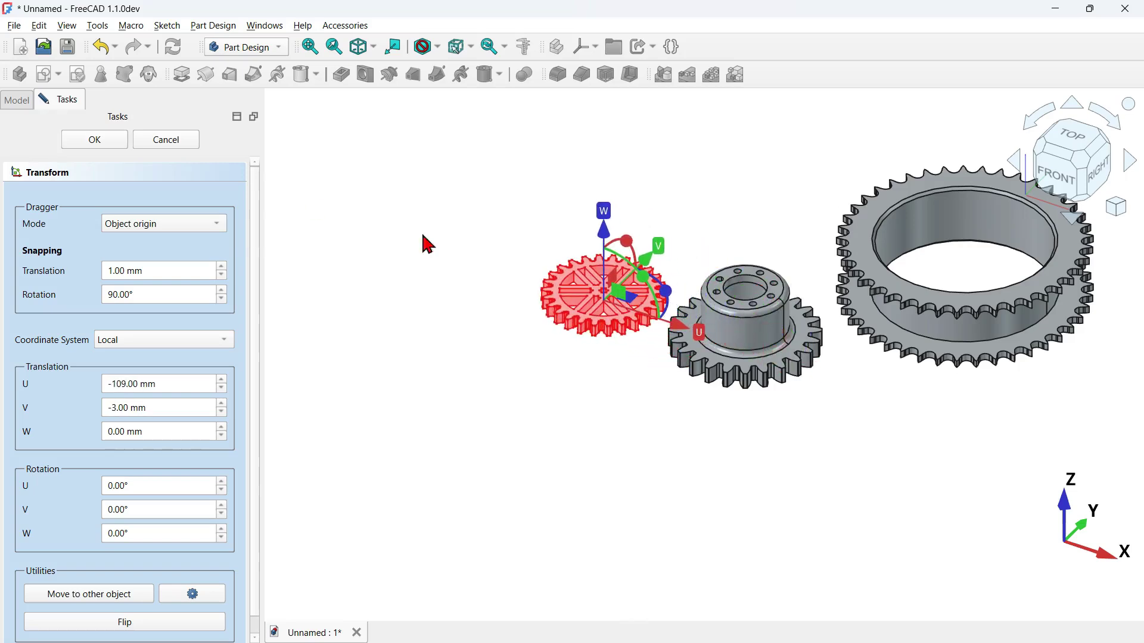
click(123, 144)
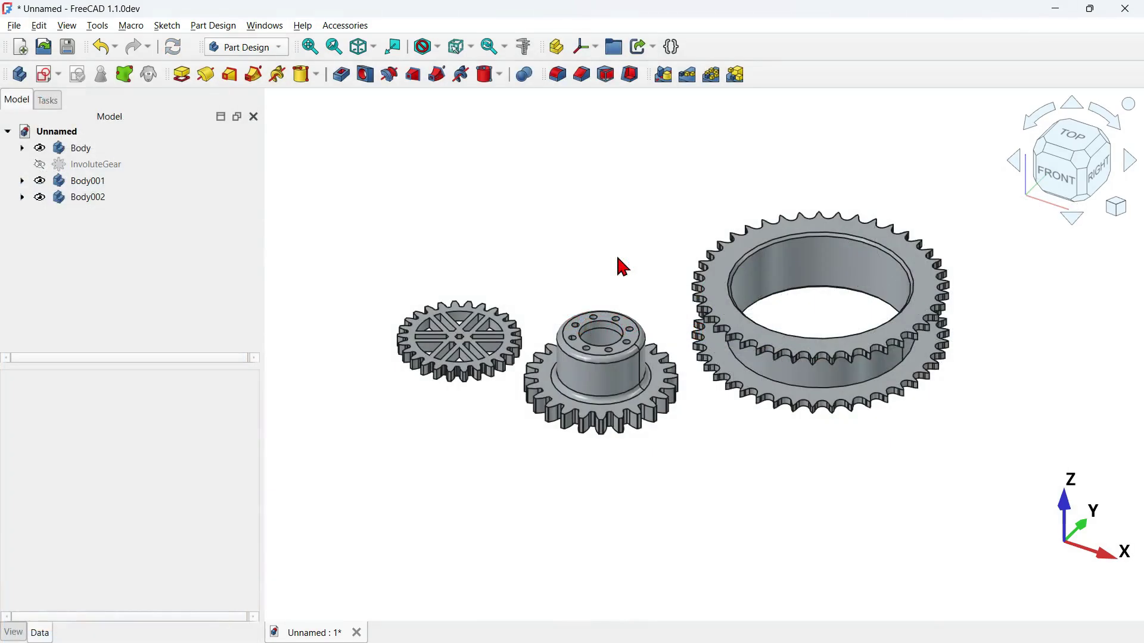
Set the line width and point size of all three gear bodies to 1.00.
middle_drag(648, 261, 643, 300)
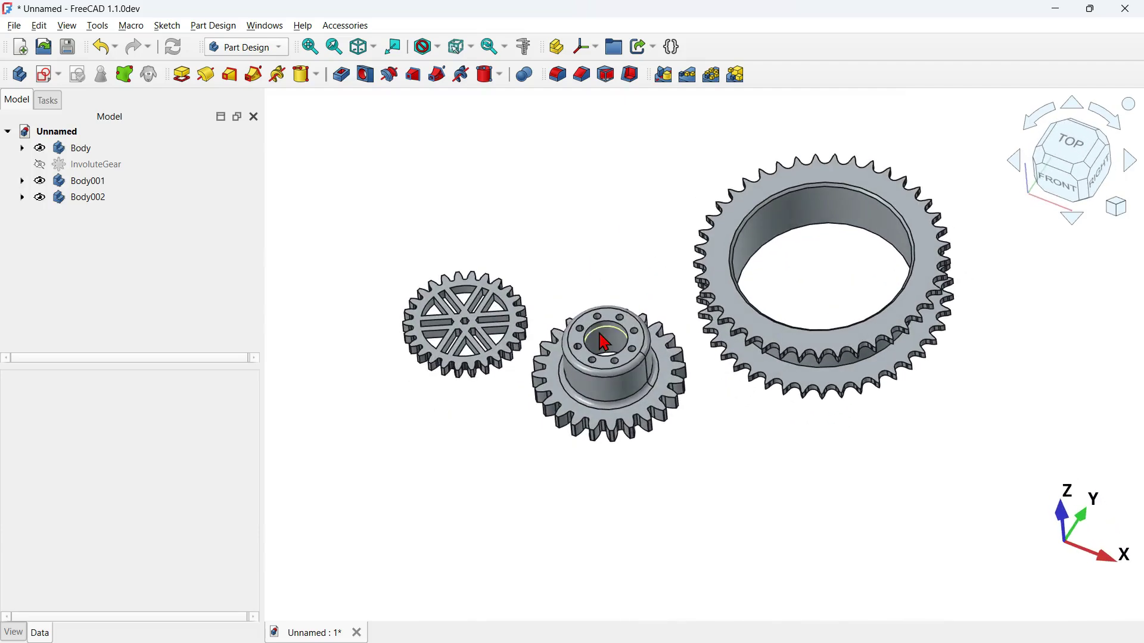
scroll(605, 342, up, 2)
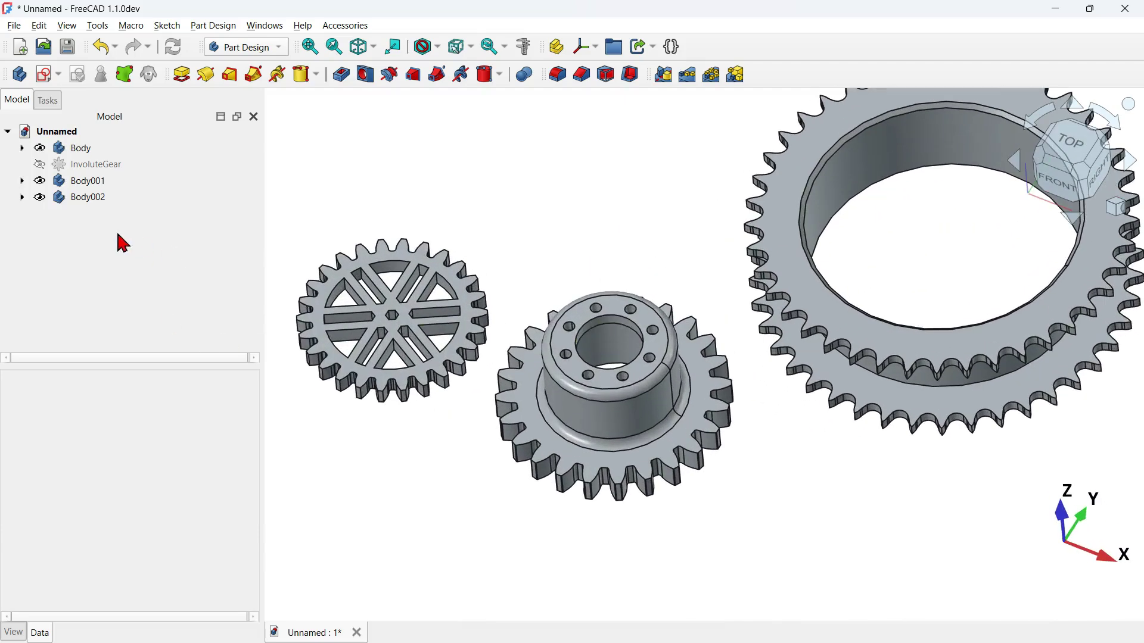
click(96, 198)
ctrl+click(93, 184)
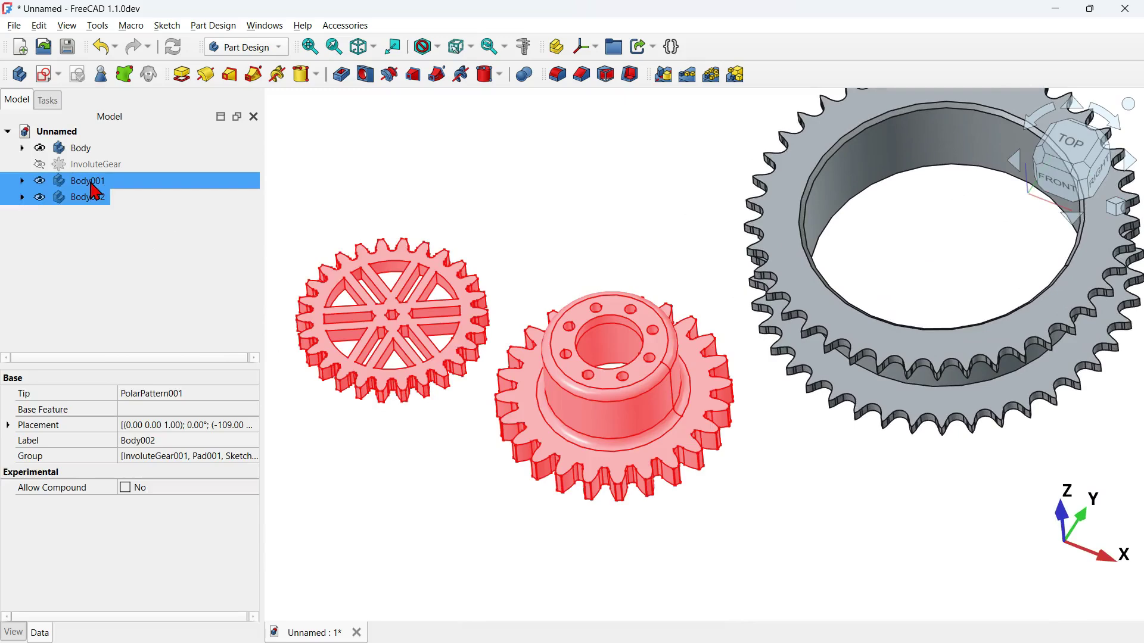
ctrl+click(81, 149)
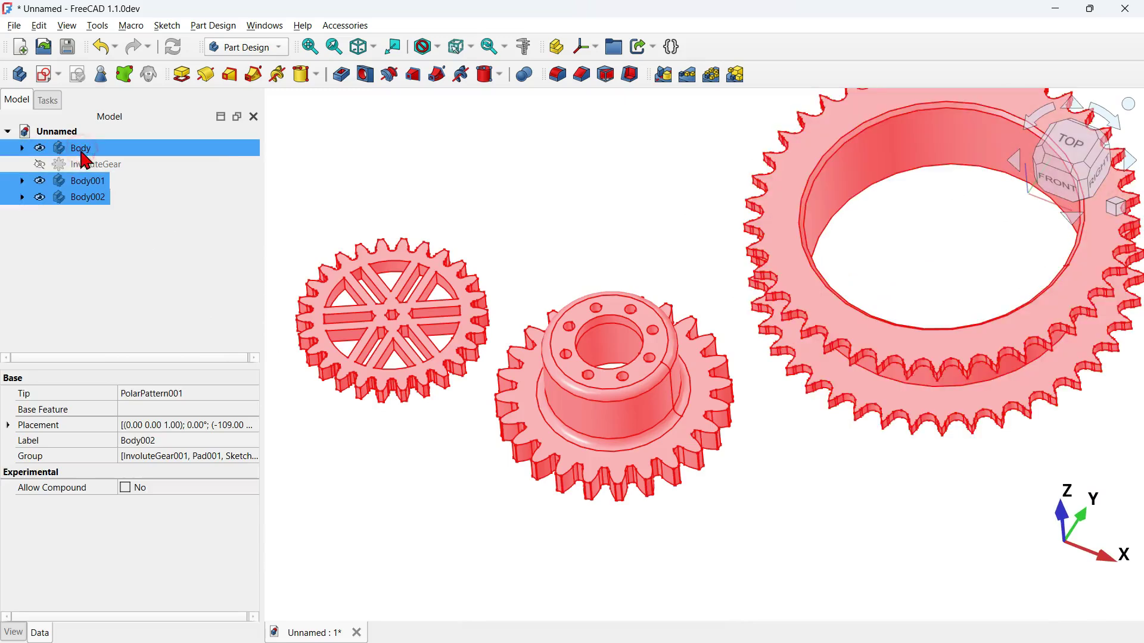
click(13, 633)
scroll(186, 510, down, 3)
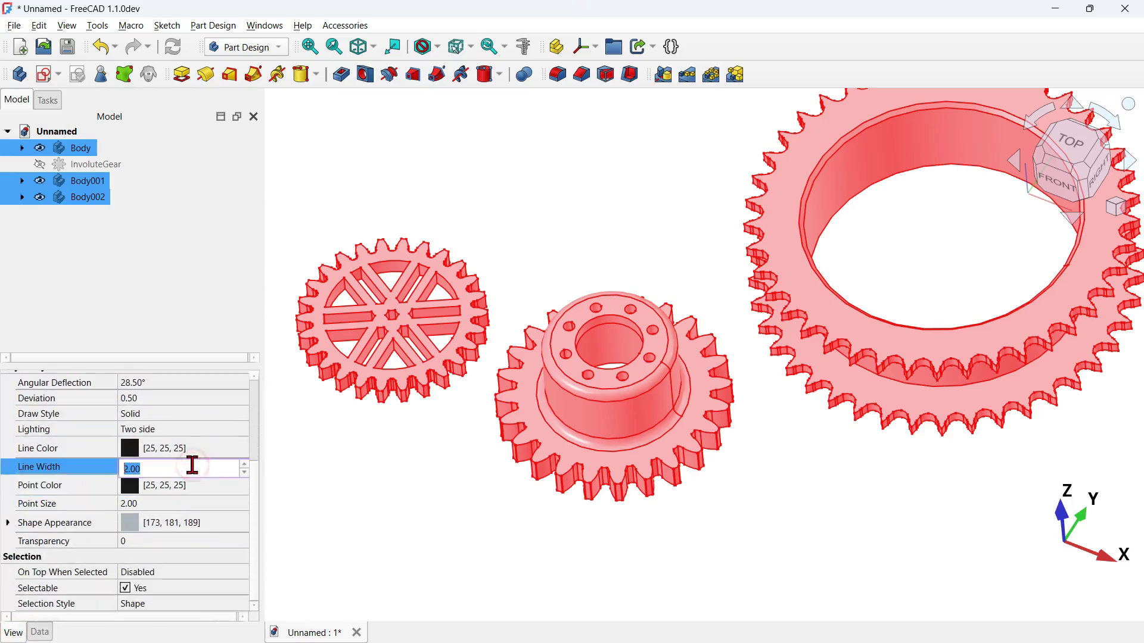
scroll(192, 464, down, 1)
click(214, 500)
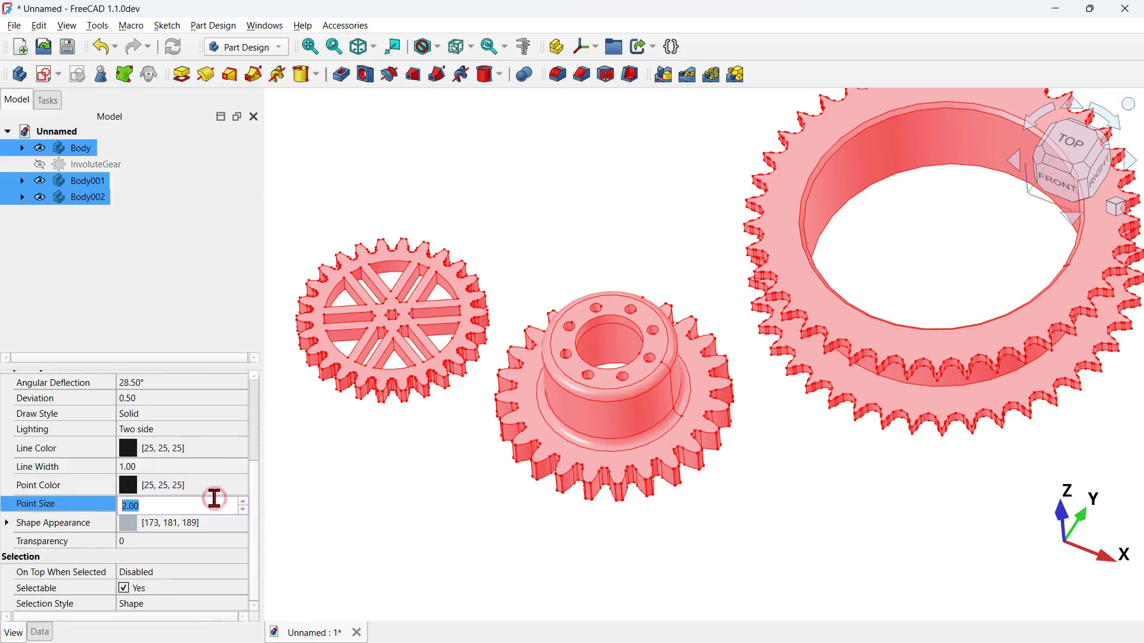
click(493, 524)
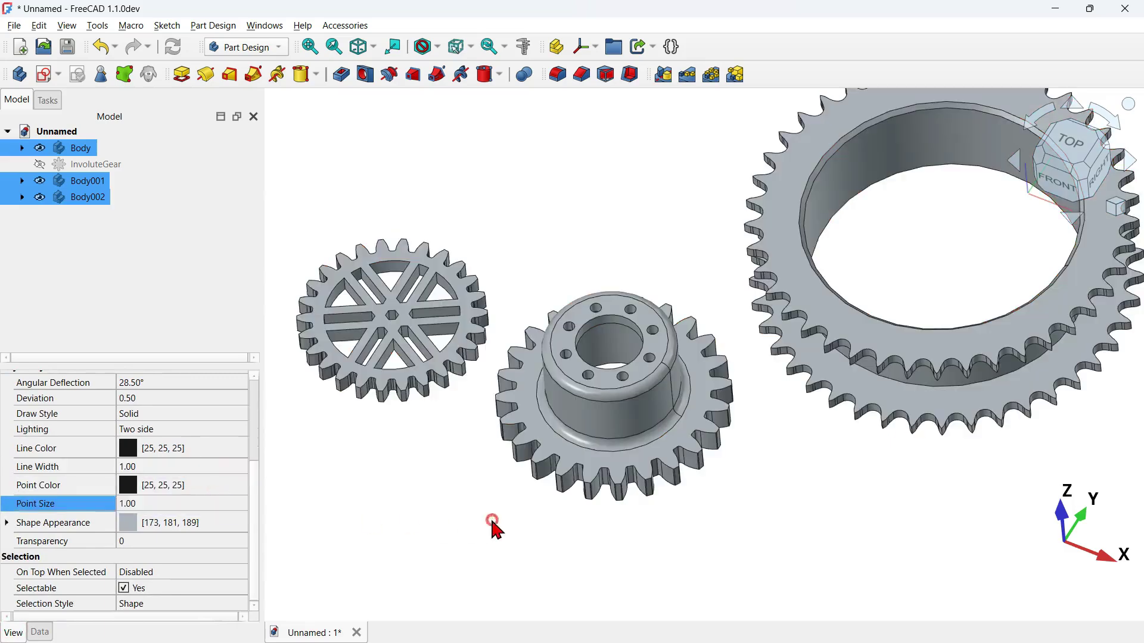
scroll(437, 444, down, 2)
middle_drag(585, 451, 820, 342)
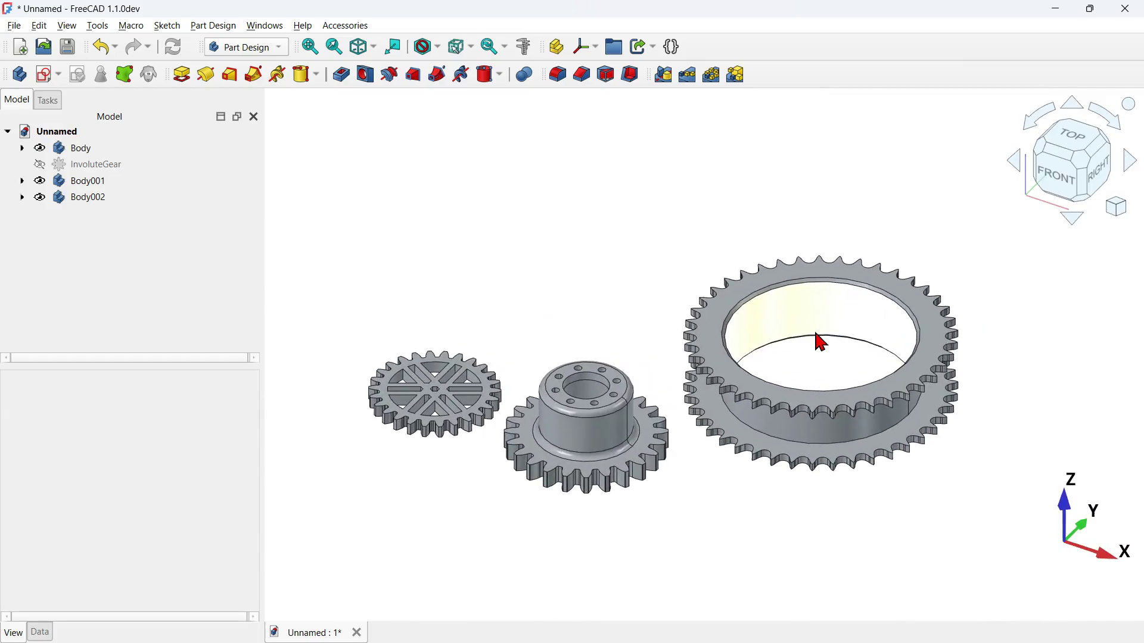
middle_drag(649, 266, 906, 124)
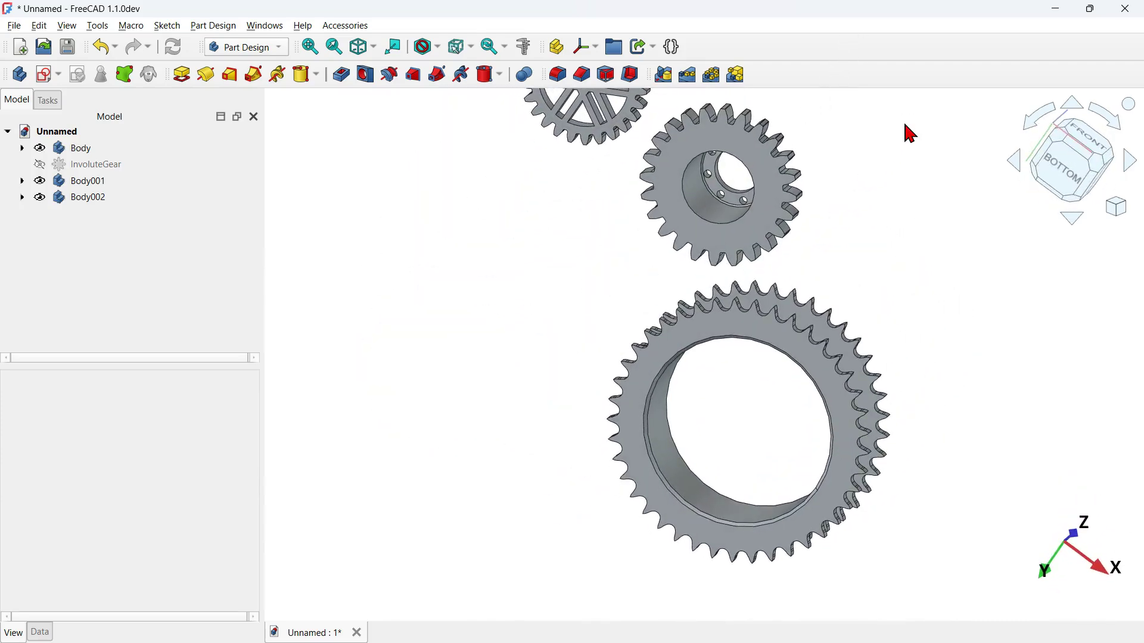